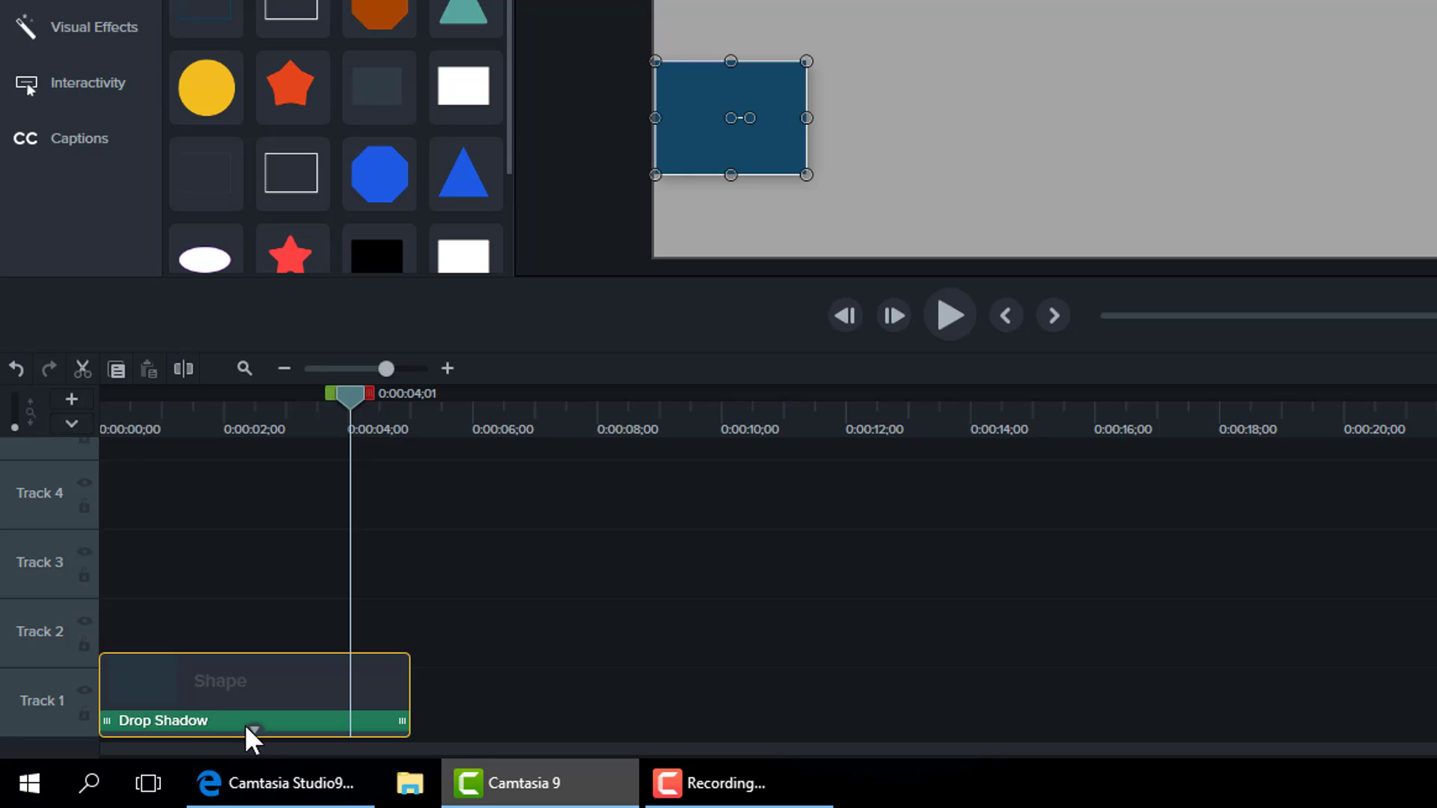
# Step: Delete the Drop Shadow effect from the blue rectangle's clip on Track 1
pyautogui.click(203, 721)
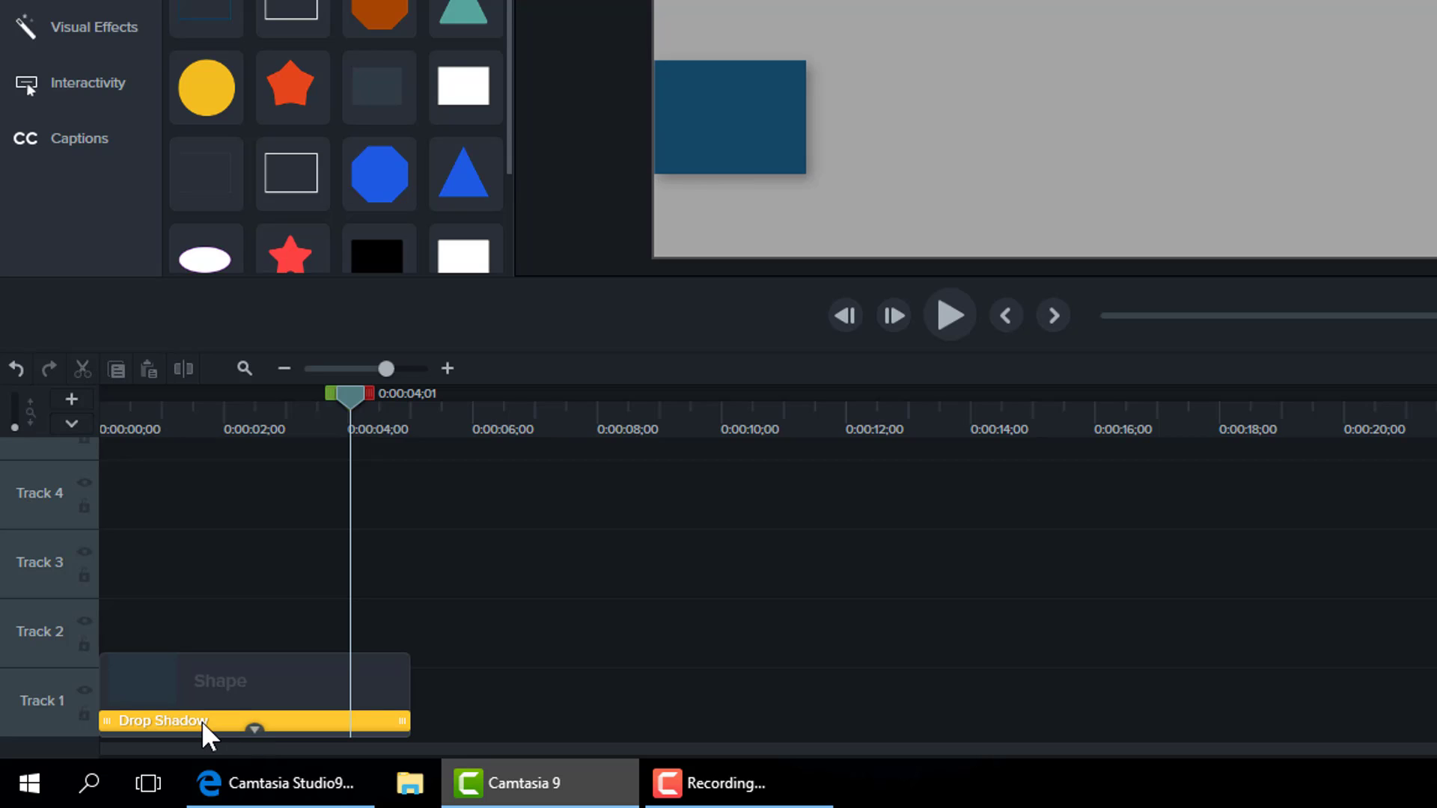
pyautogui.rightClick(200, 721)
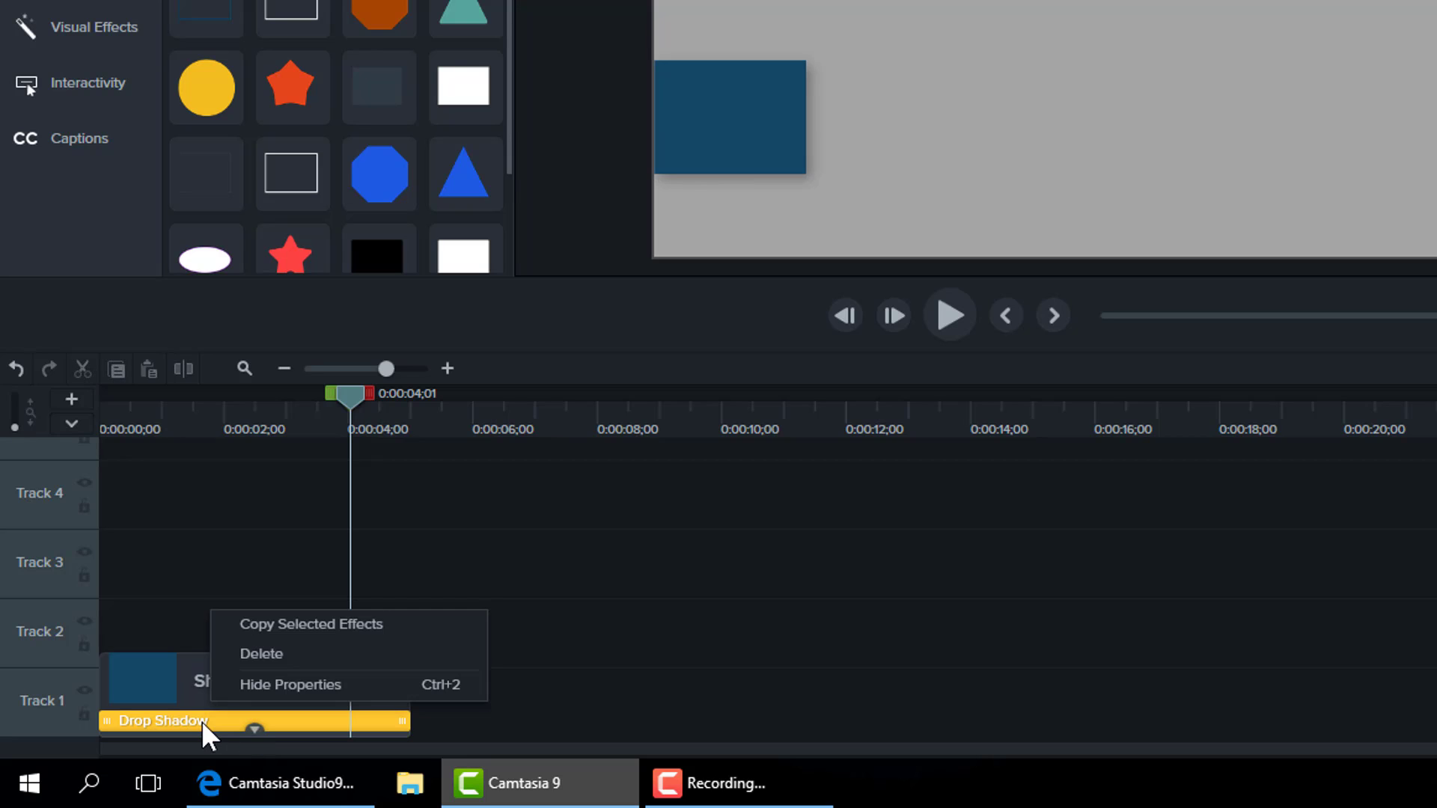
pyautogui.click(244, 652)
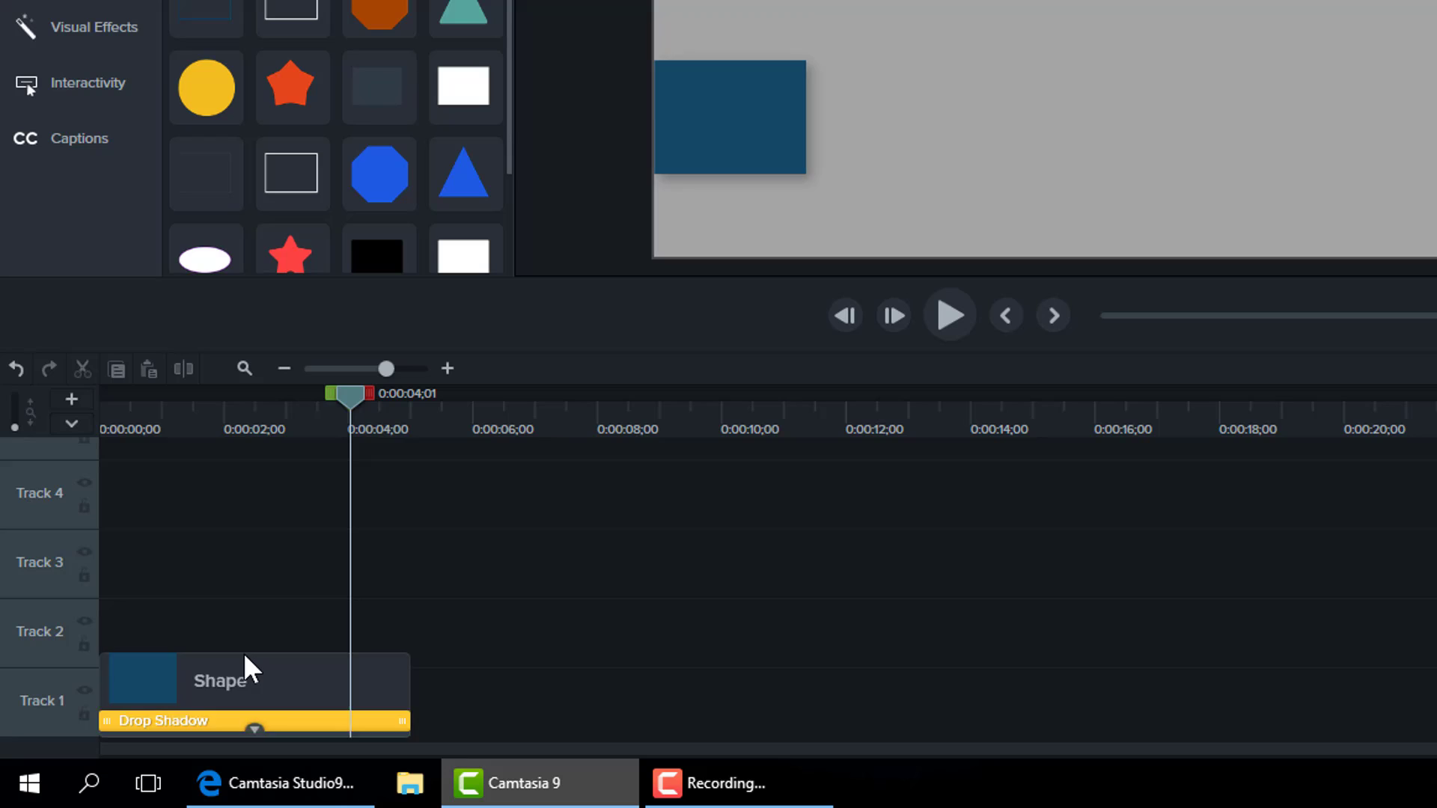
# Step: Move the rectangle down and slightly past the canvas's left edge, and stretch its right side to about the canvas's midpoint
pyautogui.click(748, 122)
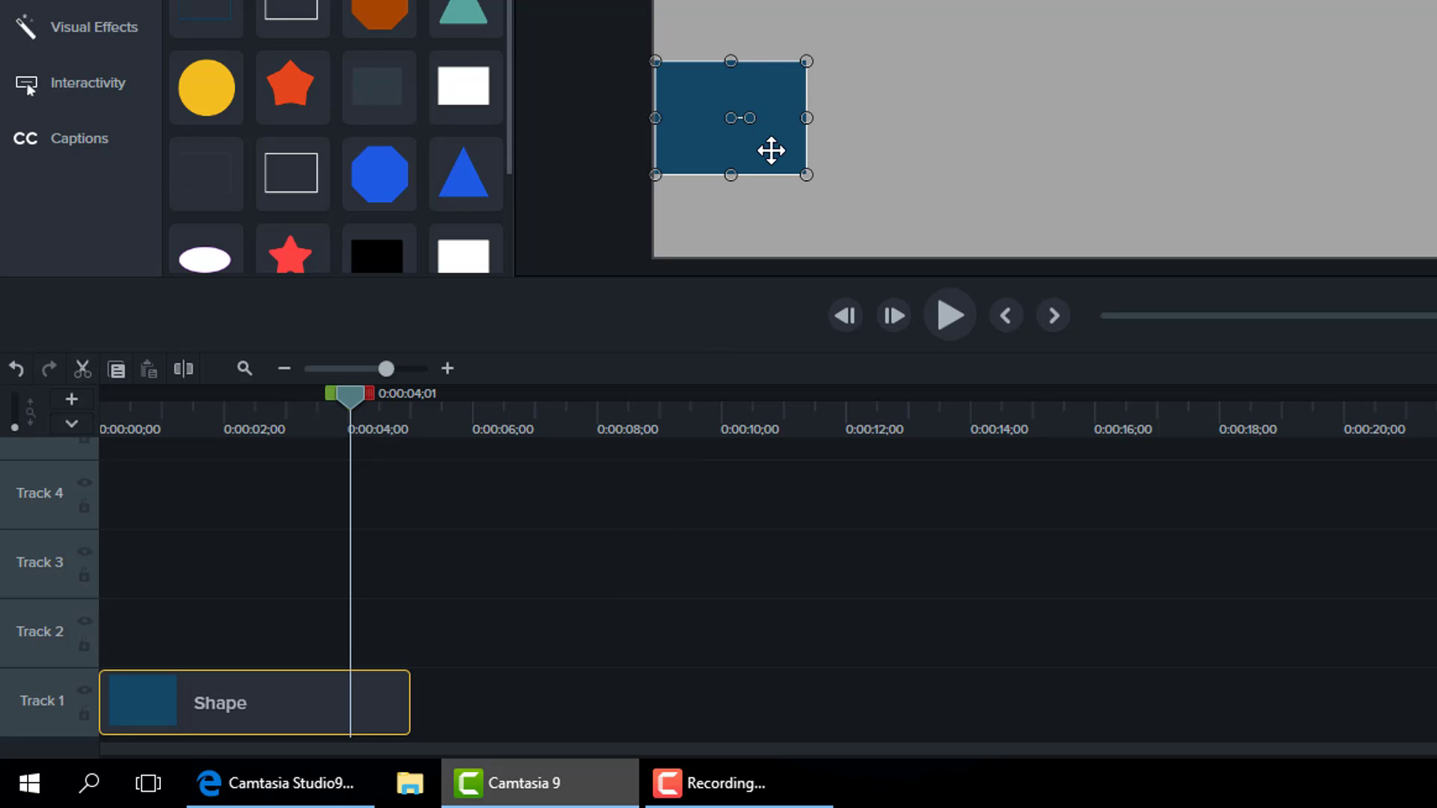
pyautogui.moveTo(771, 151); pyautogui.dragTo(744, 185)
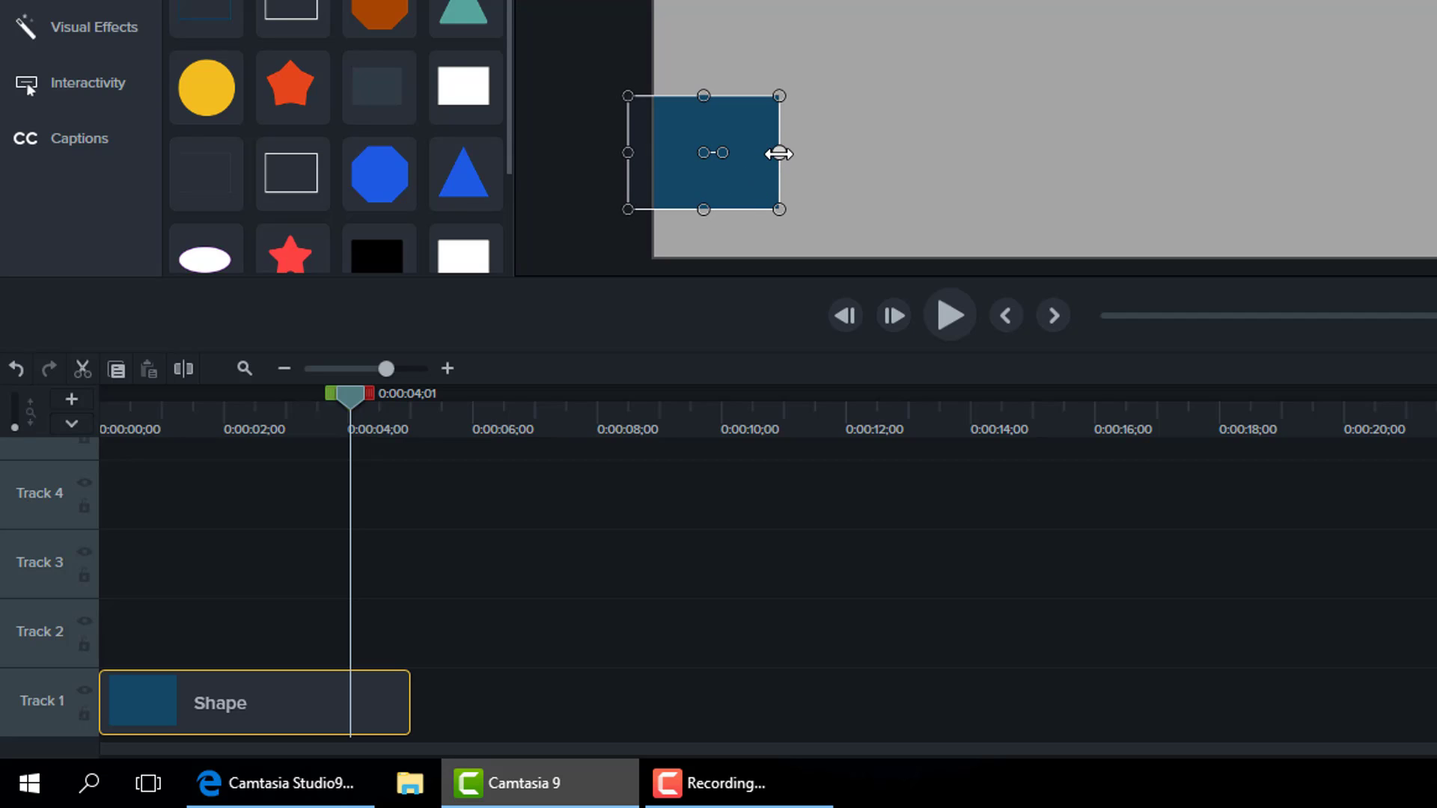
pyautogui.moveTo(777, 151); pyautogui.dragTo(1260, 152)
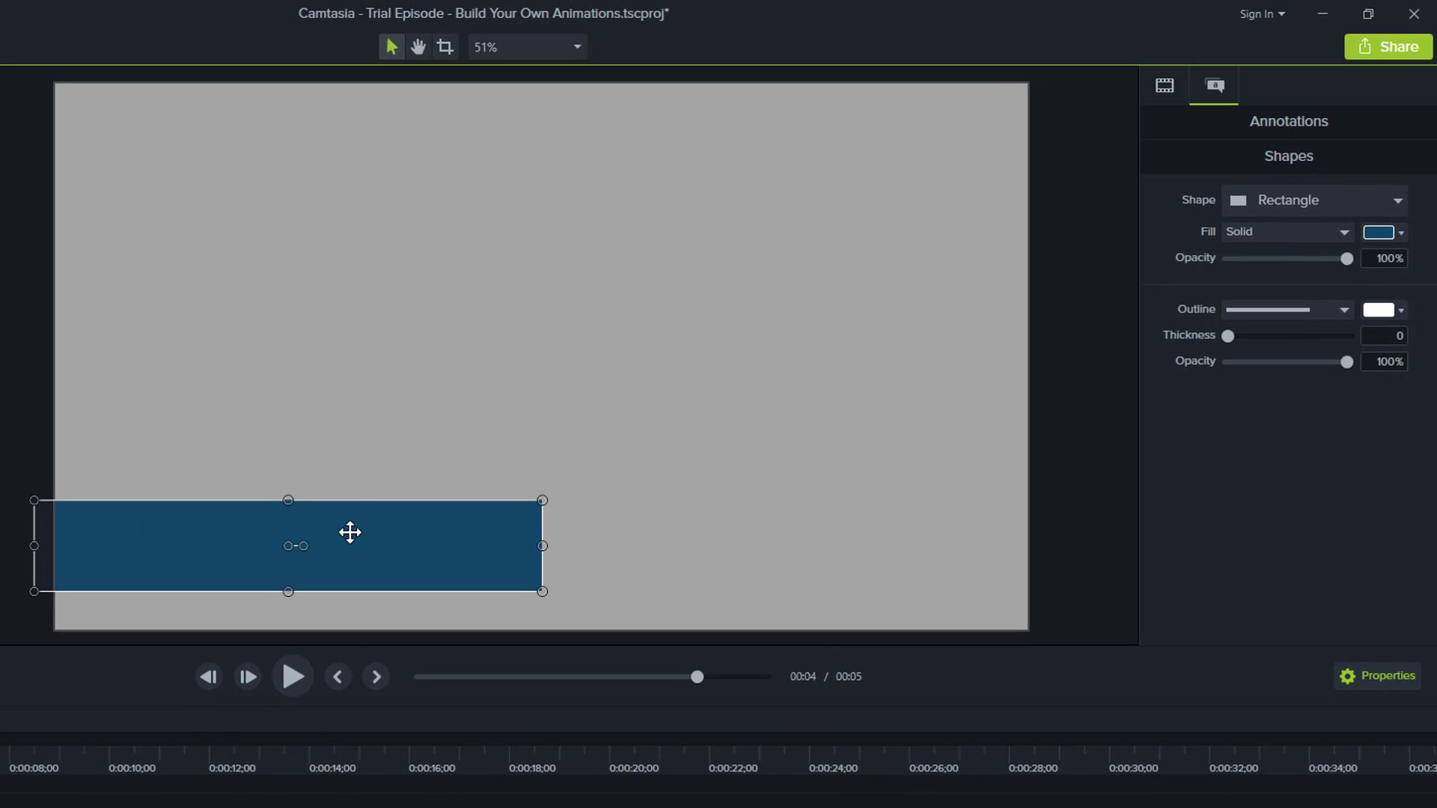
# Step: Change the rectangle's solid fill colour to white and deselect the shape
pyautogui.click(1400, 233)
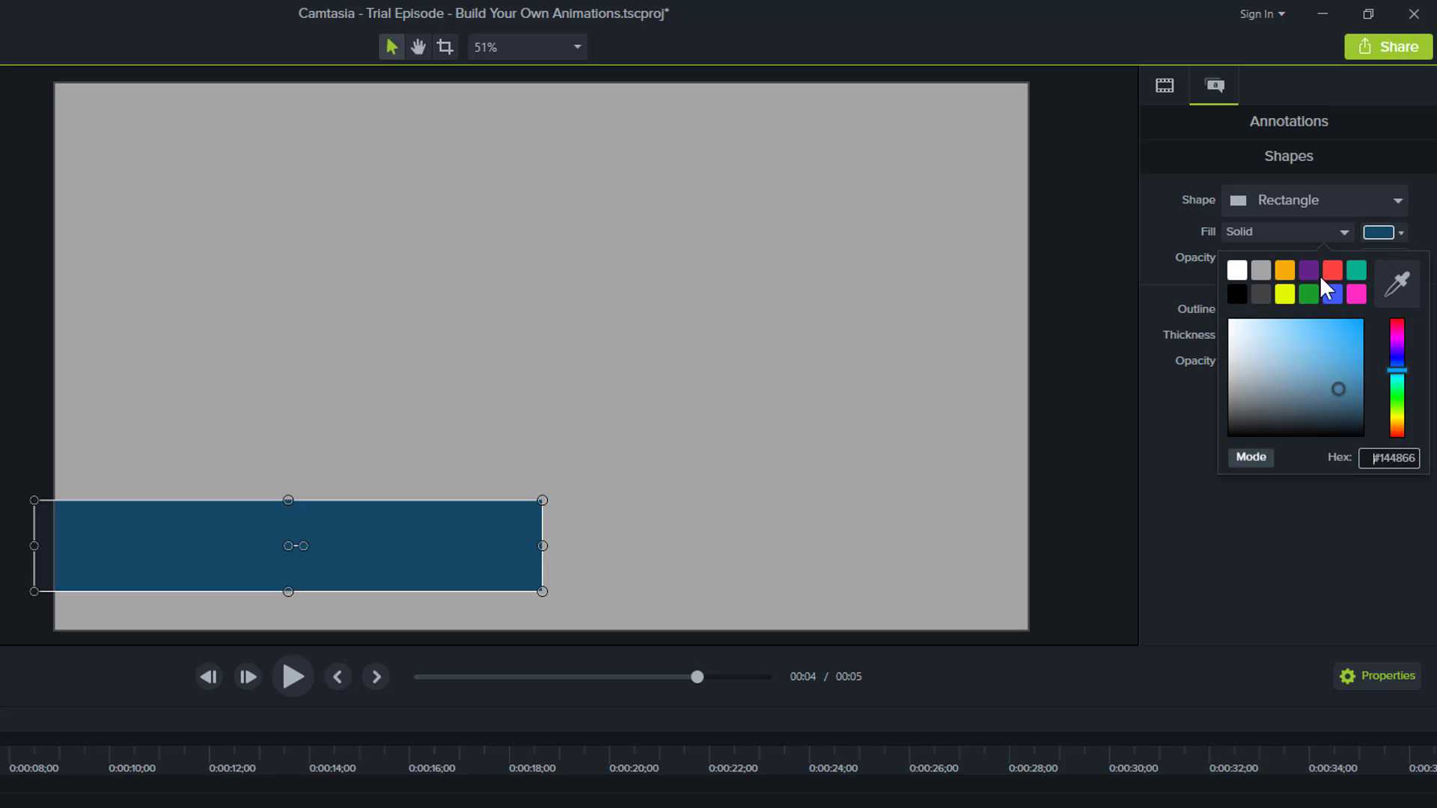
pyautogui.click(1238, 273)
pyautogui.click(16, 480)
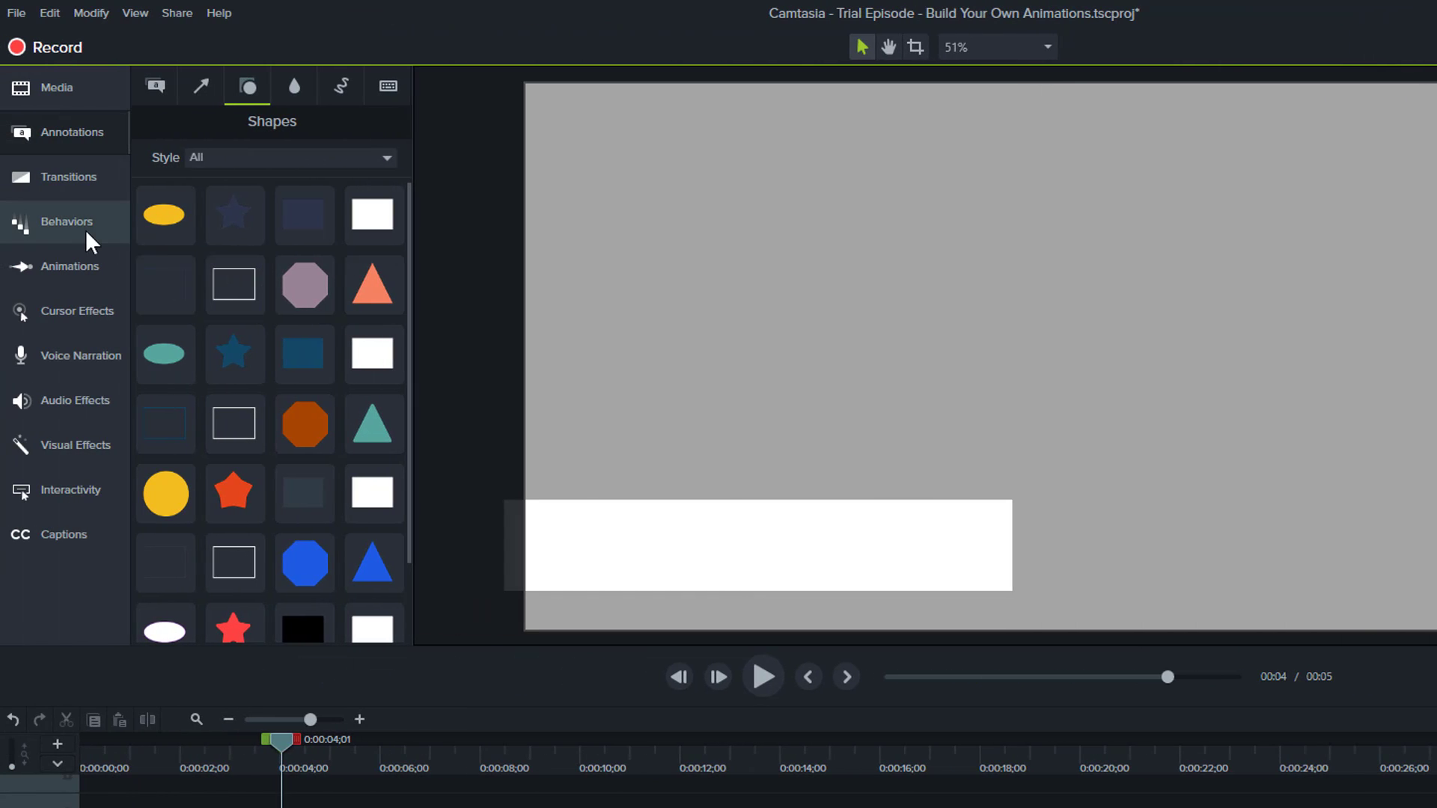
# Step: Add a Custom animation near the start of the shape clip on Track 1, ending at 0:00:01;11, and select it
pyautogui.click(69, 259)
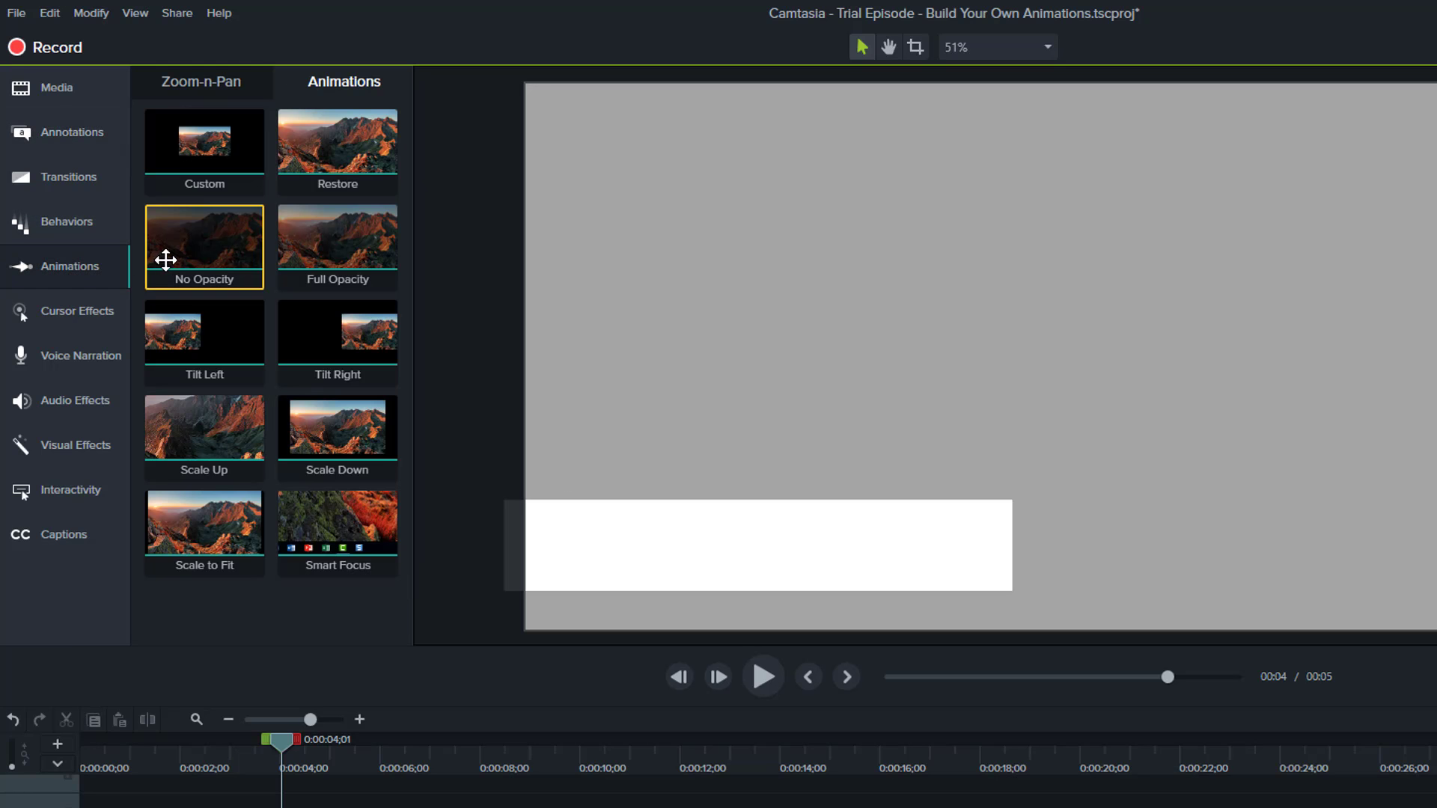
pyautogui.moveTo(203, 186); pyautogui.dragTo(195, 753)
pyautogui.moveTo(194, 560); pyautogui.dragTo(155, 800)
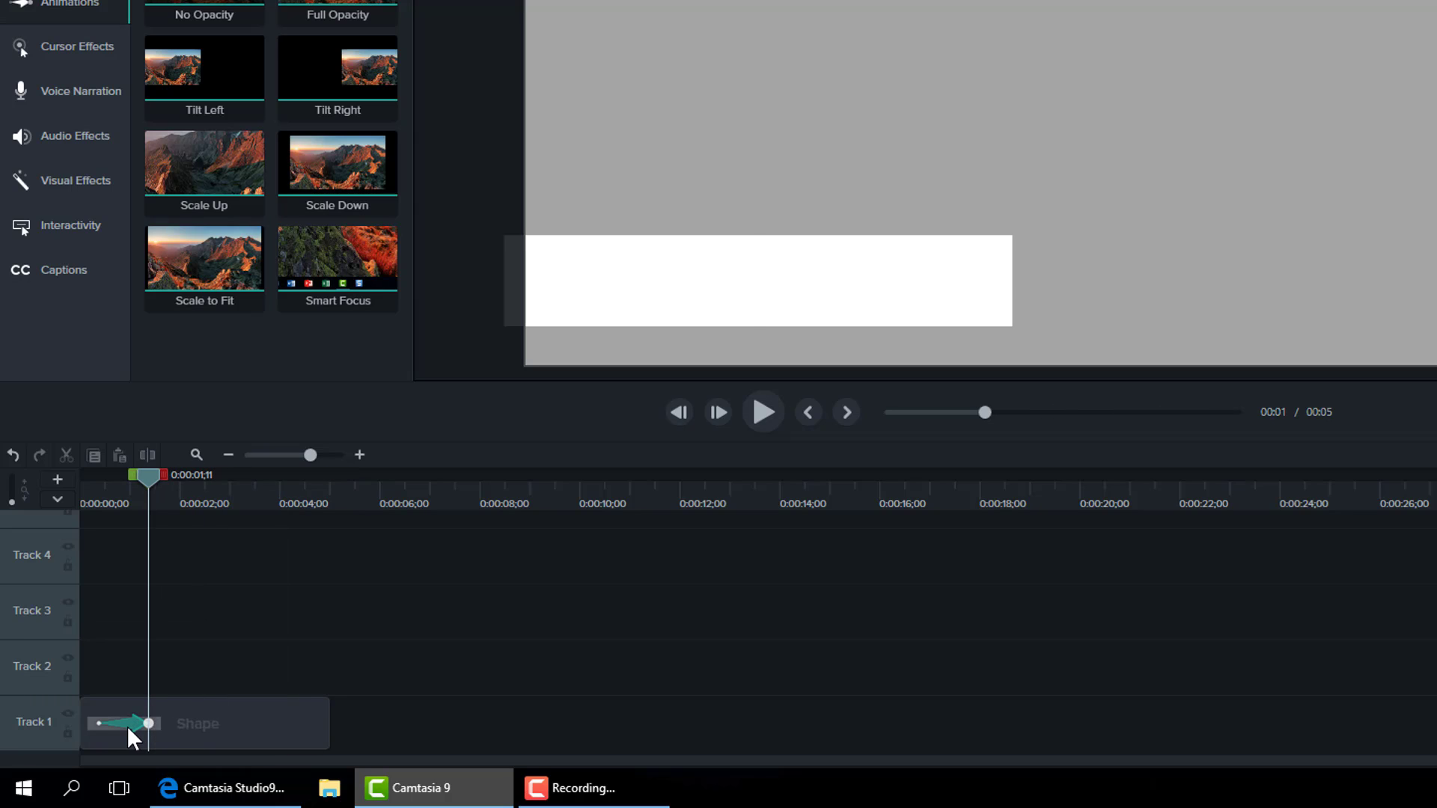
pyautogui.click(128, 724)
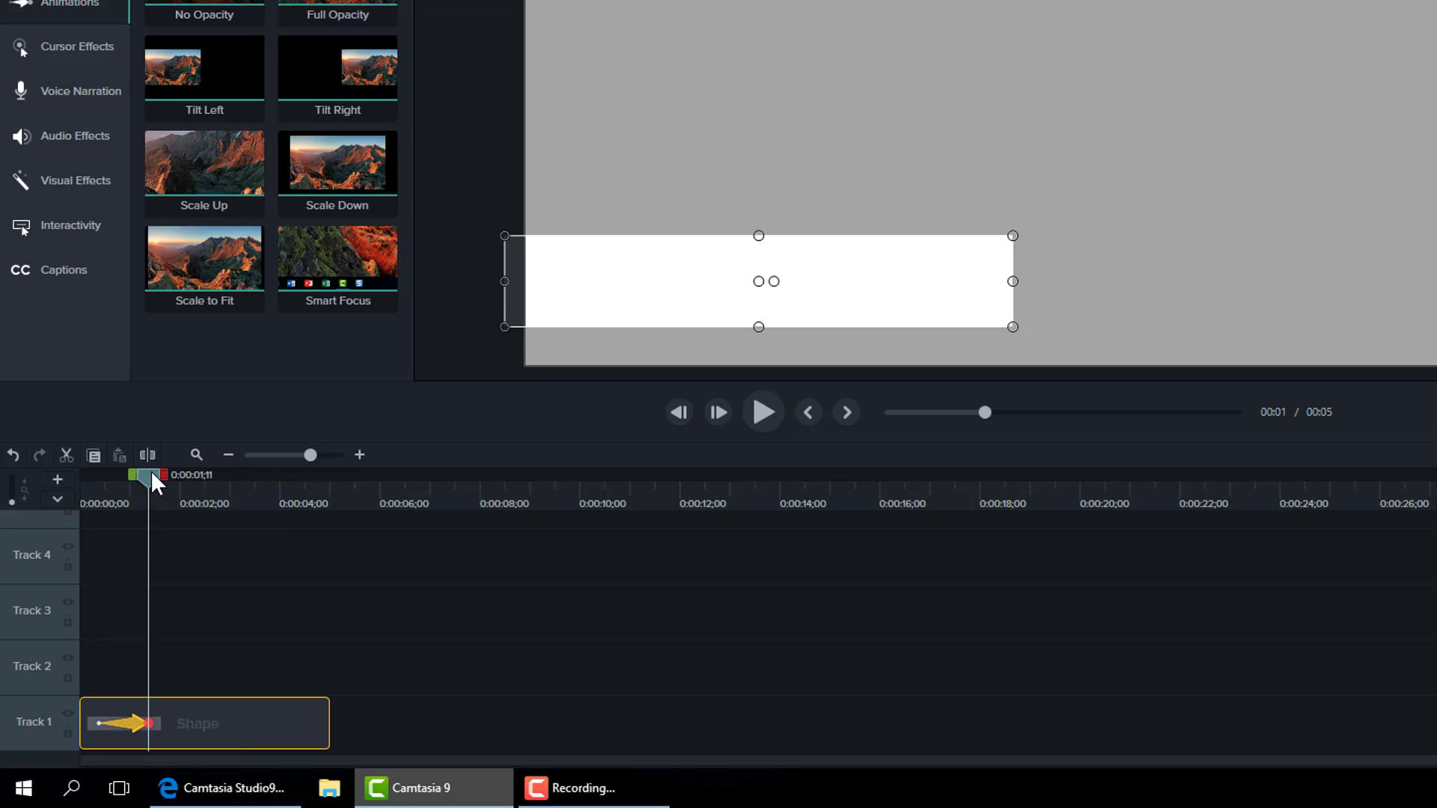
# Step: Play the timeline from the beginning to preview the shape with its new Custom animation
pyautogui.moveTo(153, 474); pyautogui.dragTo(80, 476)
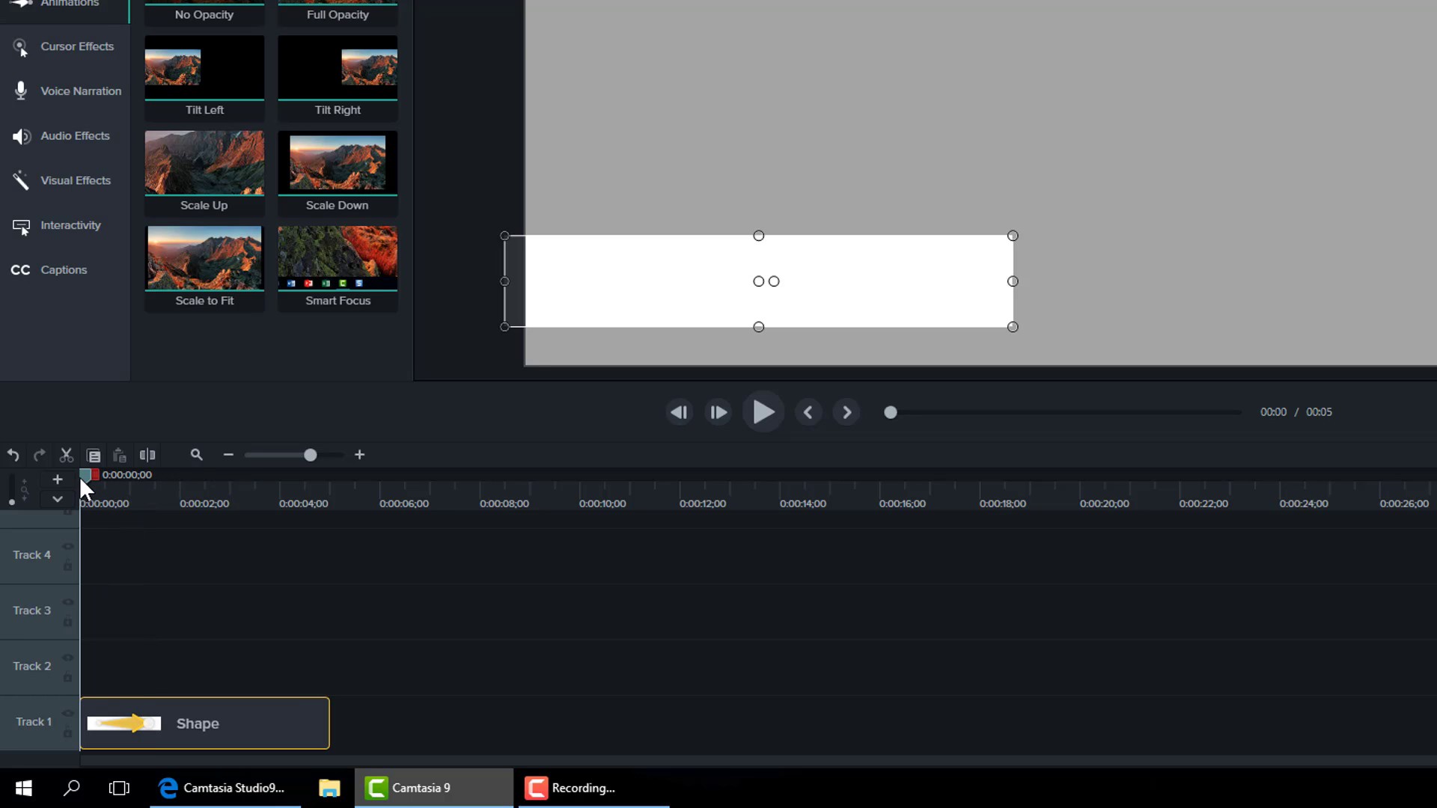
pyautogui.click(748, 410)
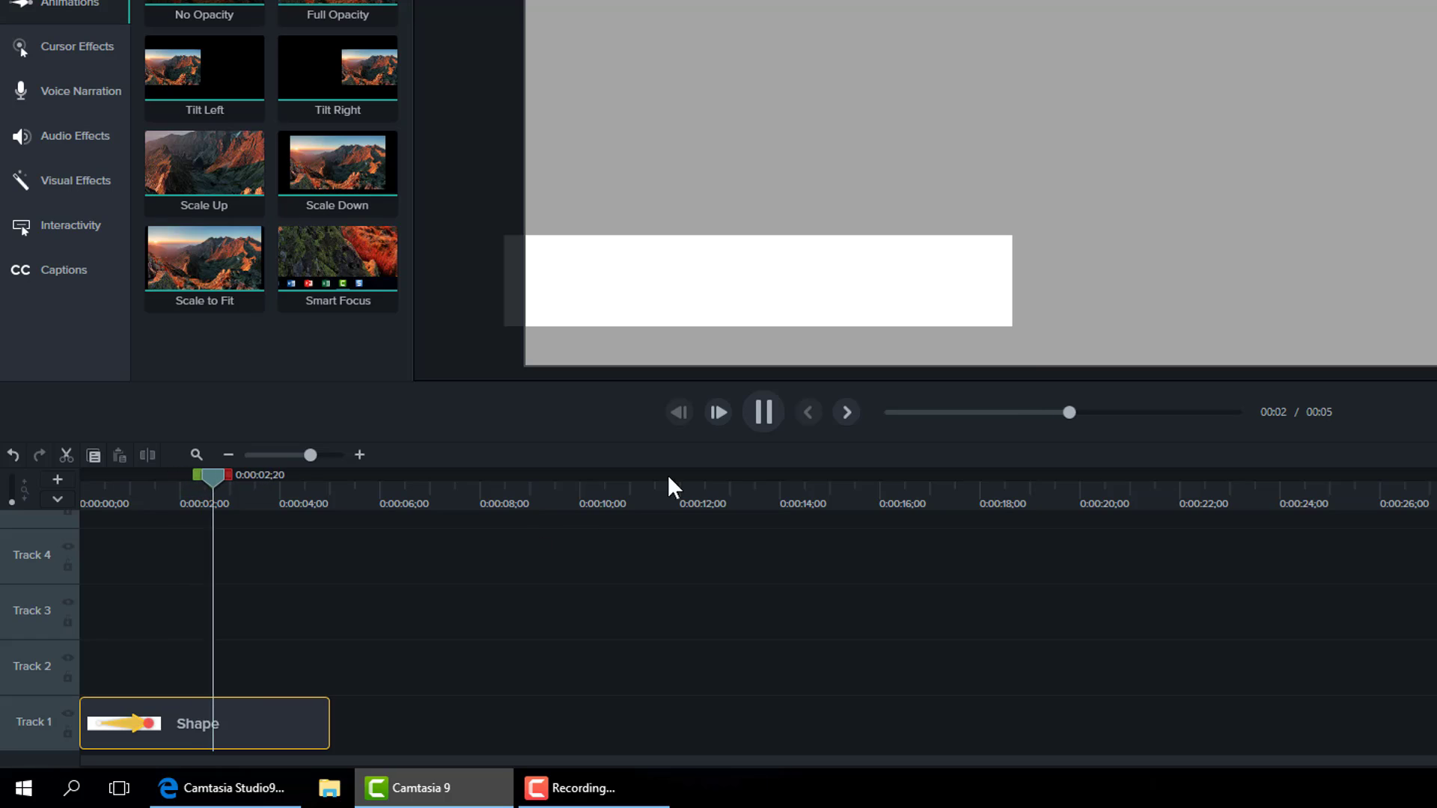
pyautogui.click(760, 414)
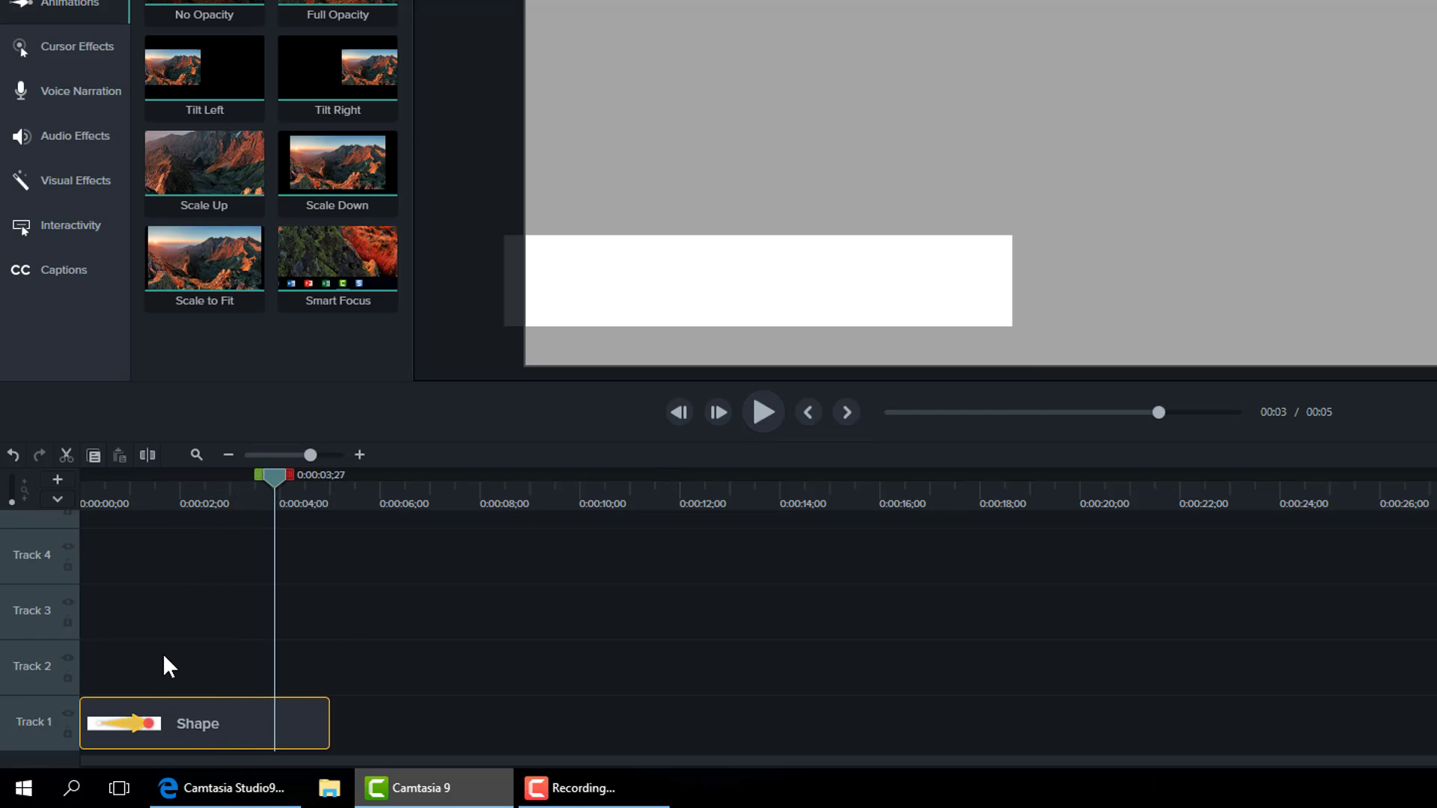
# Step: At the animation's start point, shrink the white rectangle's right side to a narrow strip just off the canvas's left edge
pyautogui.click(103, 724)
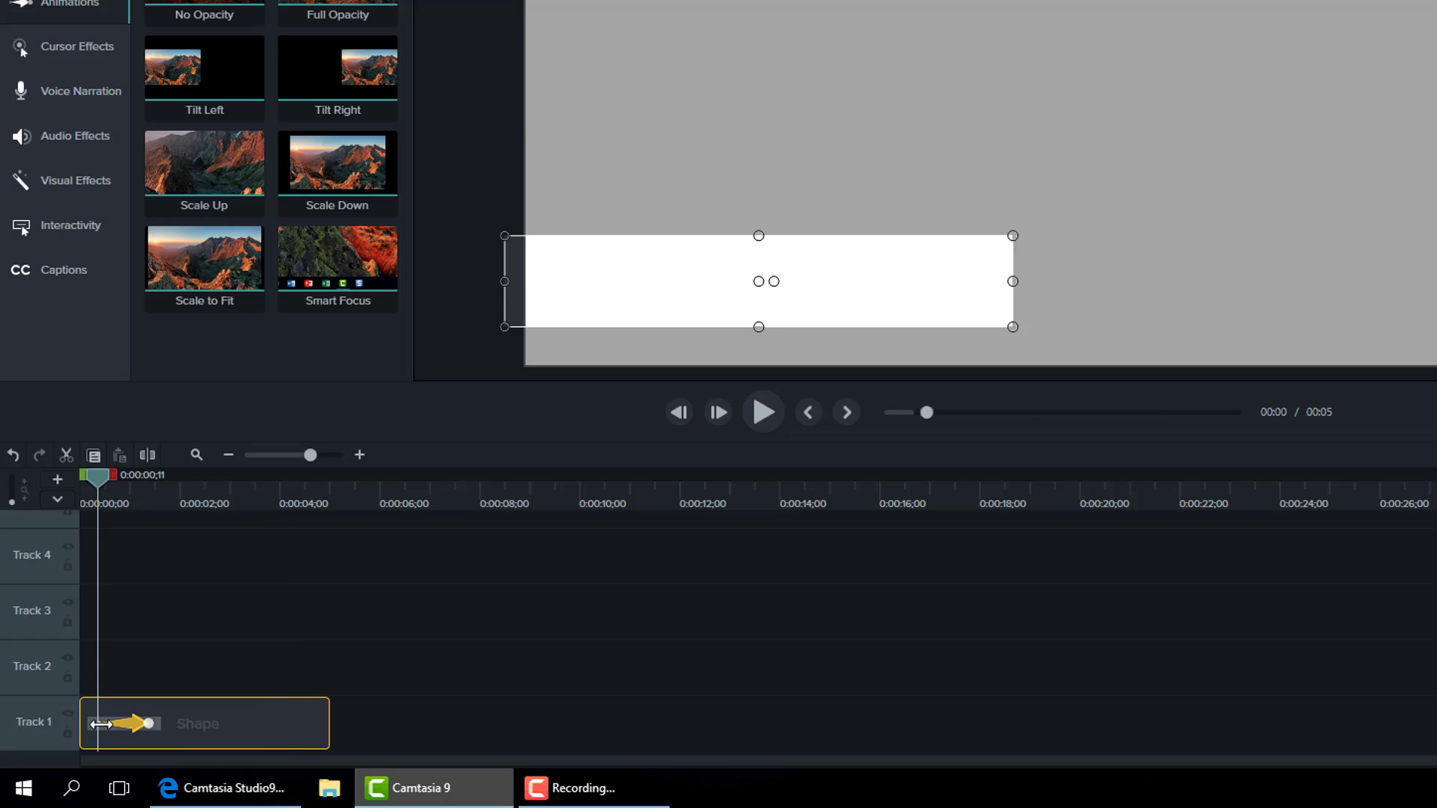
pyautogui.click(145, 724)
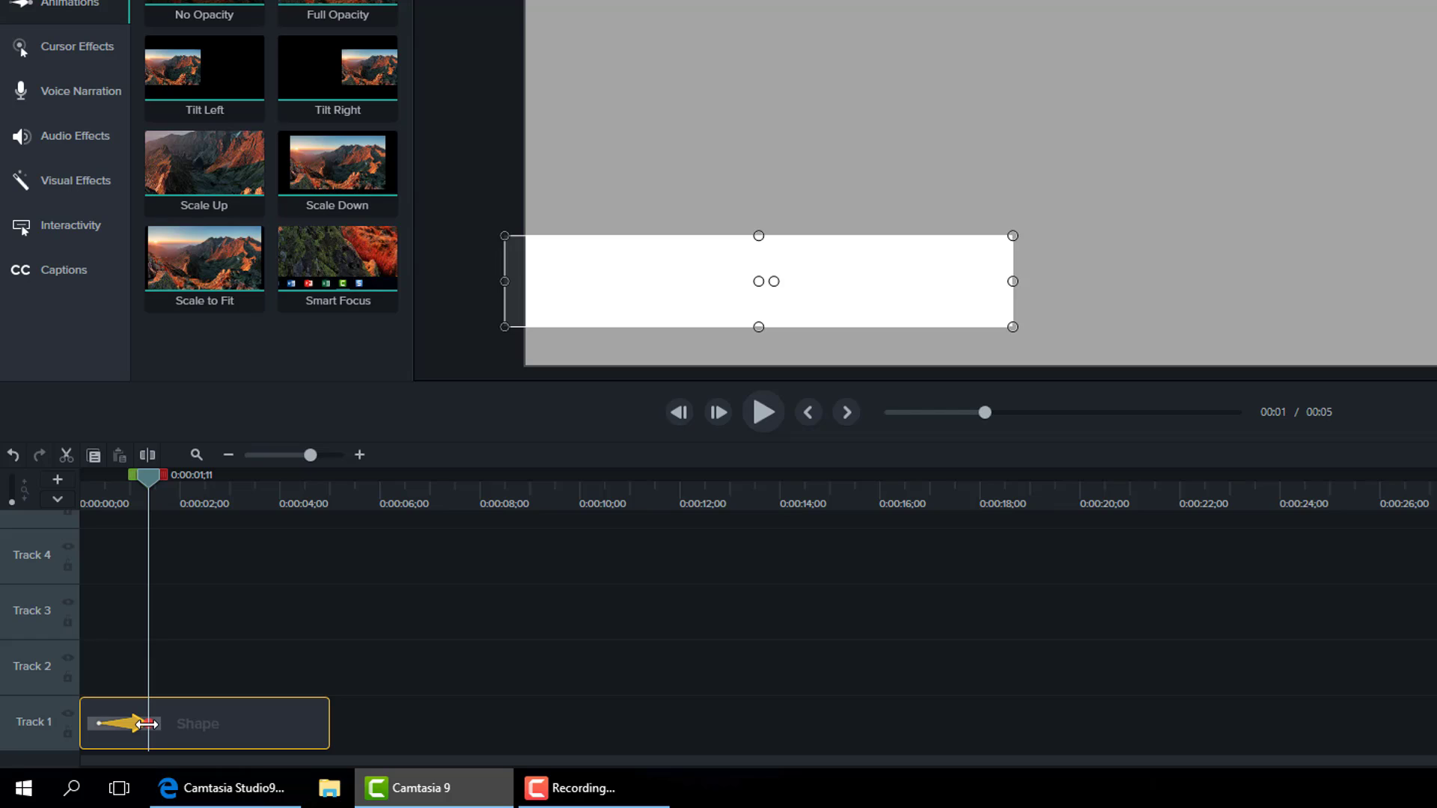
pyautogui.click(100, 725)
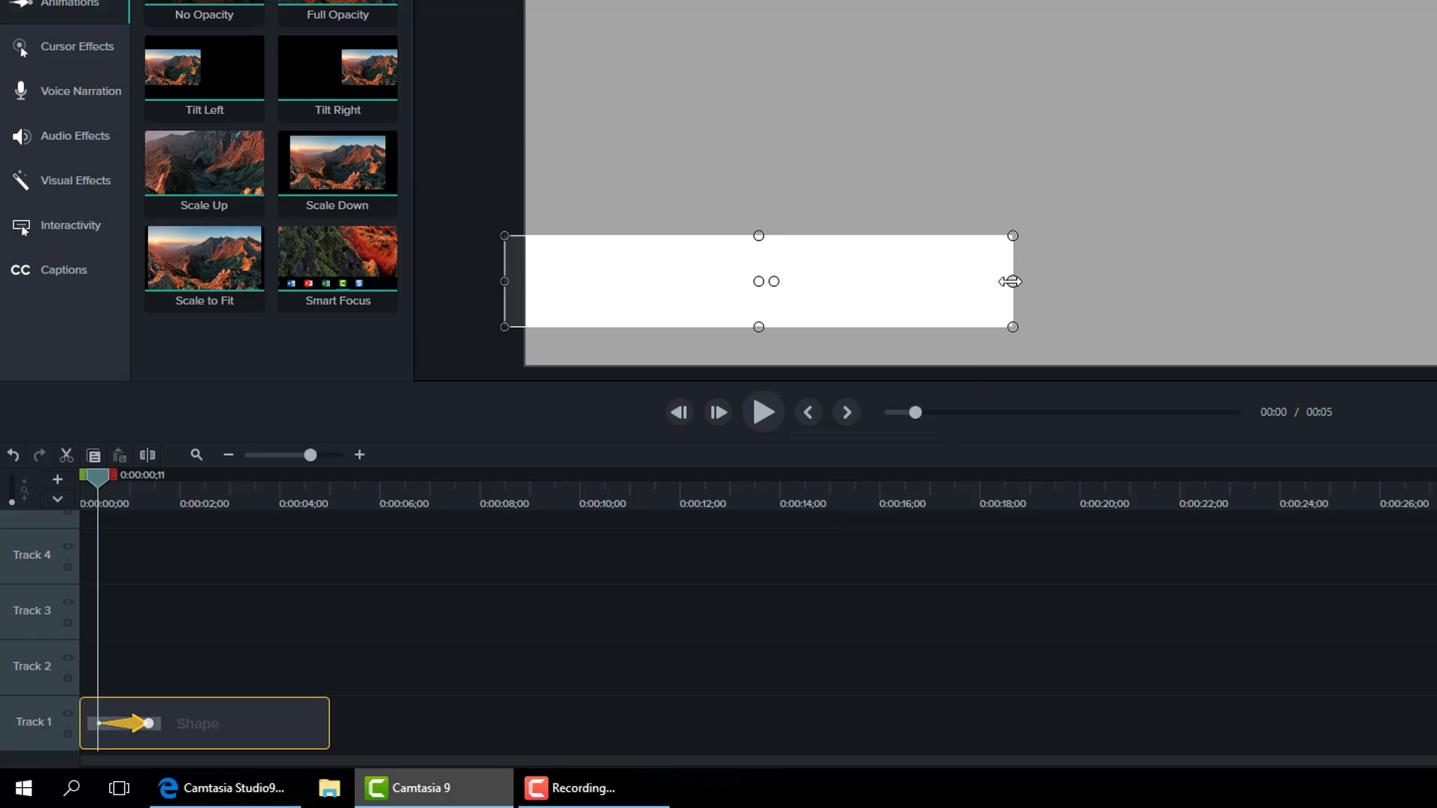
pyautogui.moveTo(1010, 281); pyautogui.dragTo(836, 285)
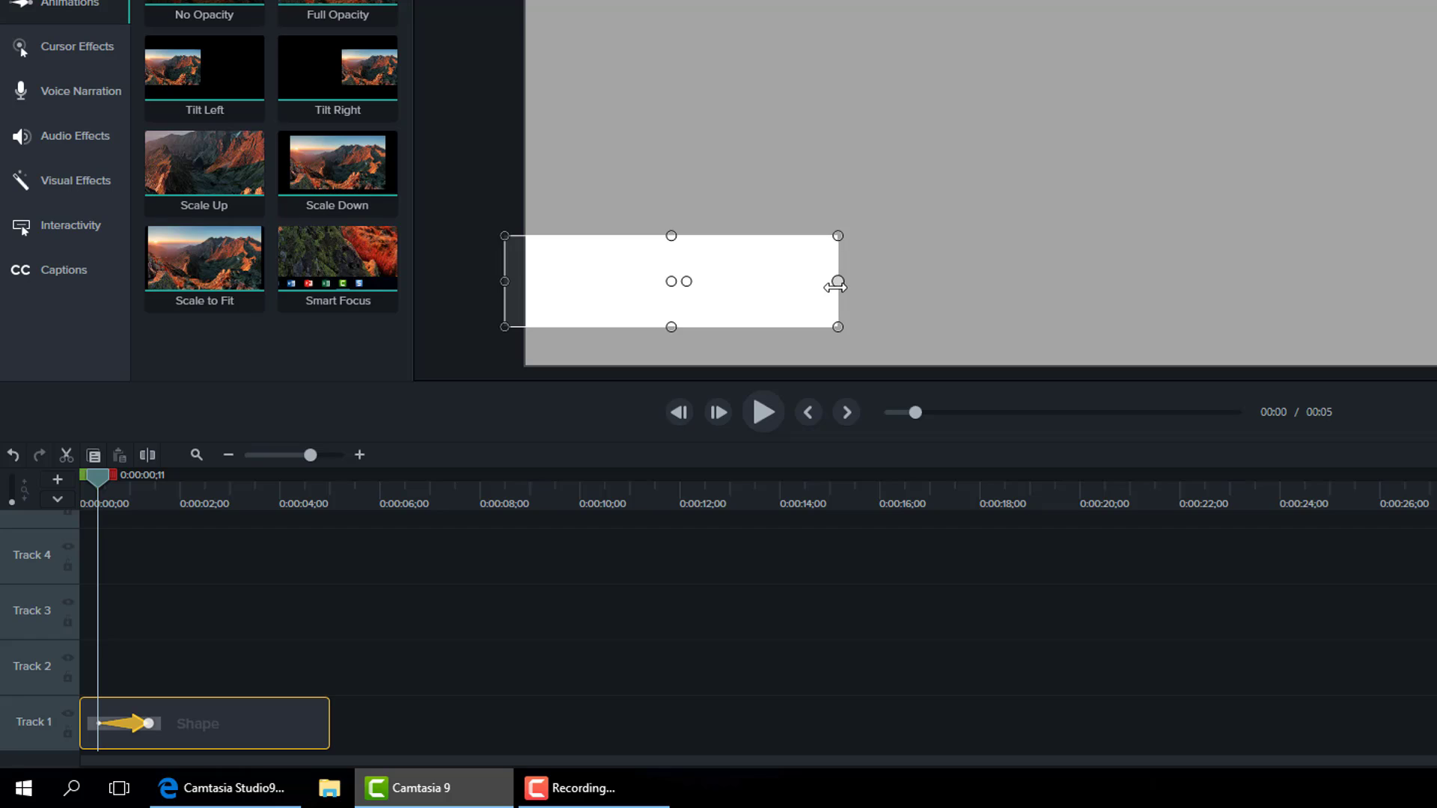
pyautogui.moveTo(836, 285); pyautogui.dragTo(515, 302)
# Step: Play the rectangle's growing animation from the beginning twice to check how its movement behaves
pyautogui.moveTo(97, 477); pyautogui.dragTo(80, 477)
pyautogui.click(763, 413)
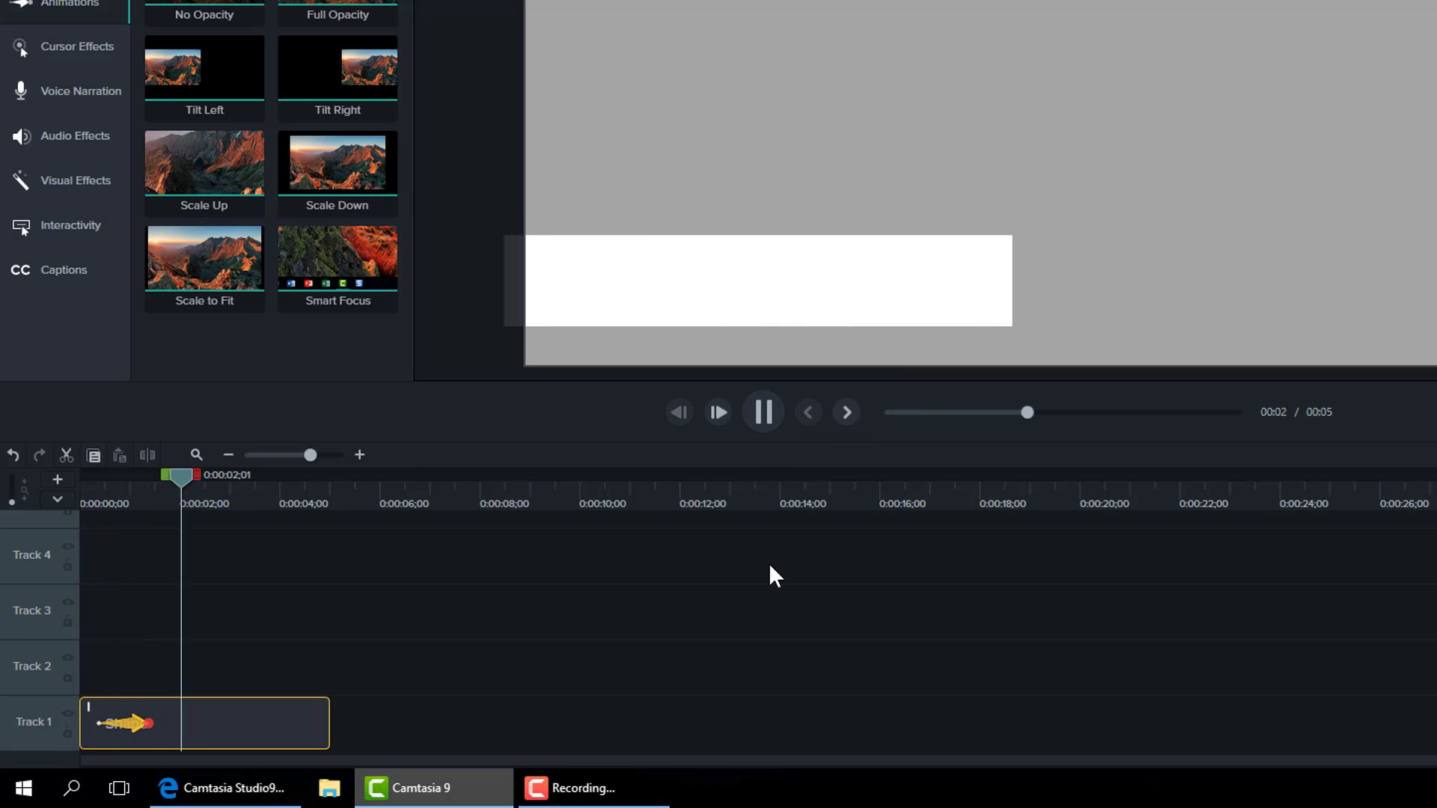
pyautogui.click(765, 416)
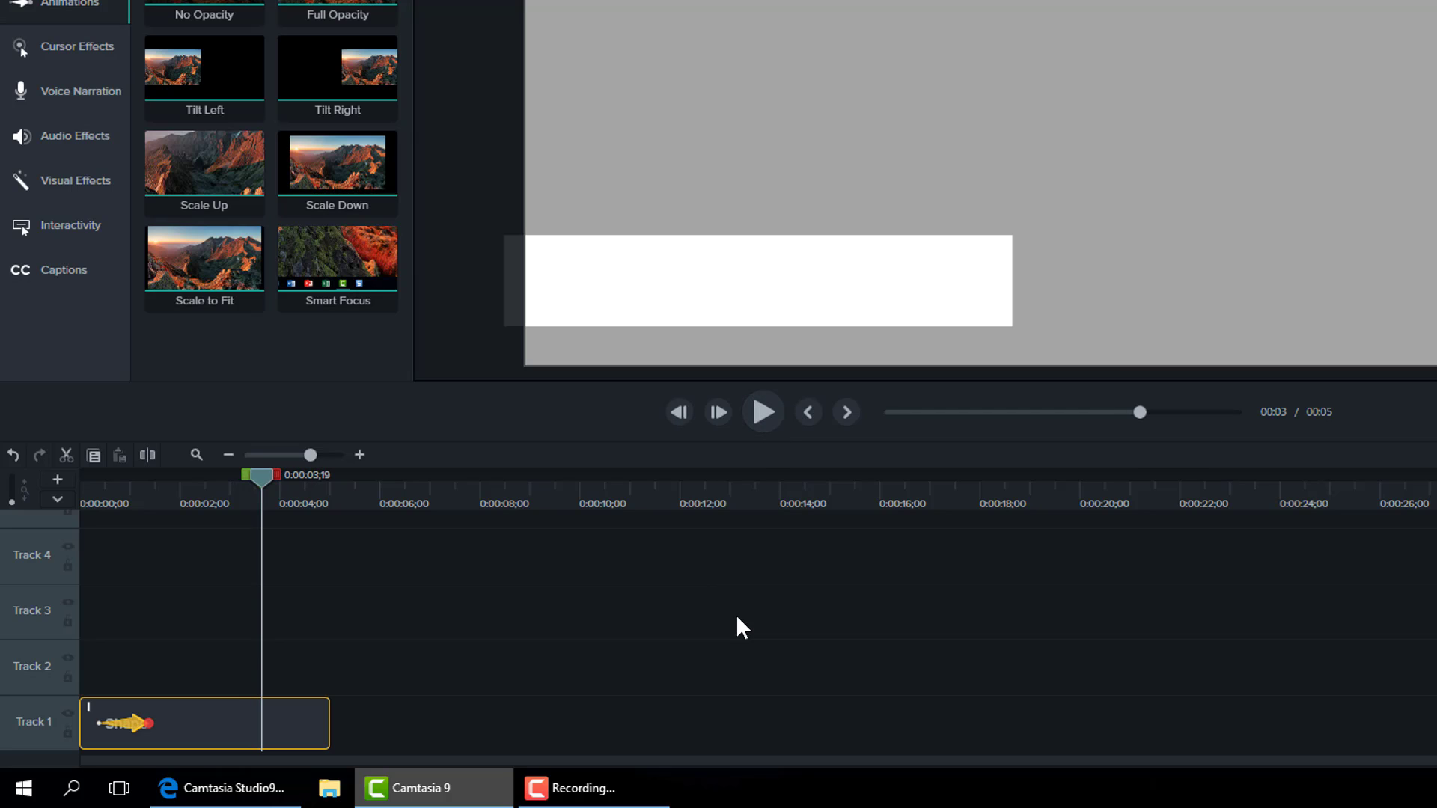
pyautogui.click(606, 323)
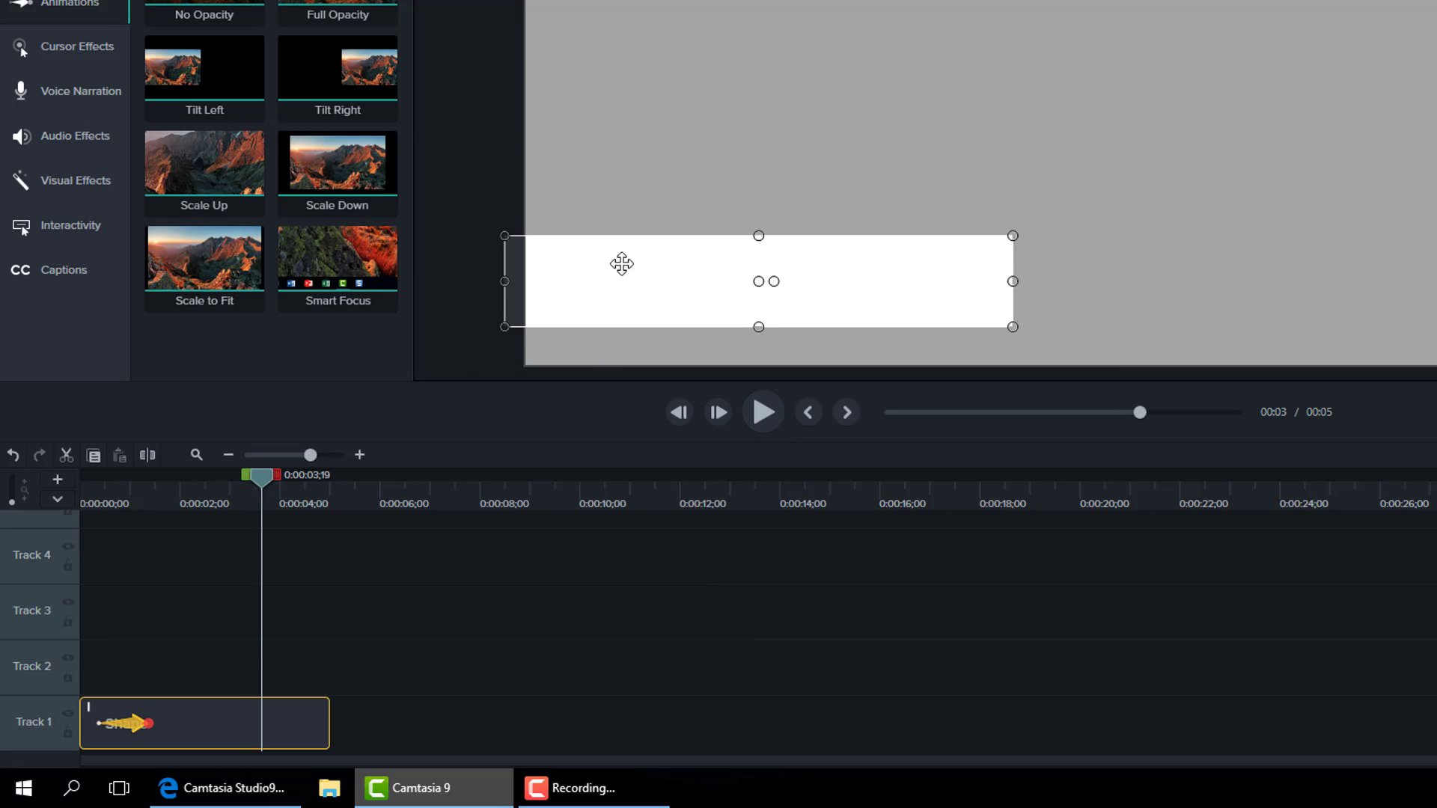
pyautogui.click(802, 413)
pyautogui.click(764, 414)
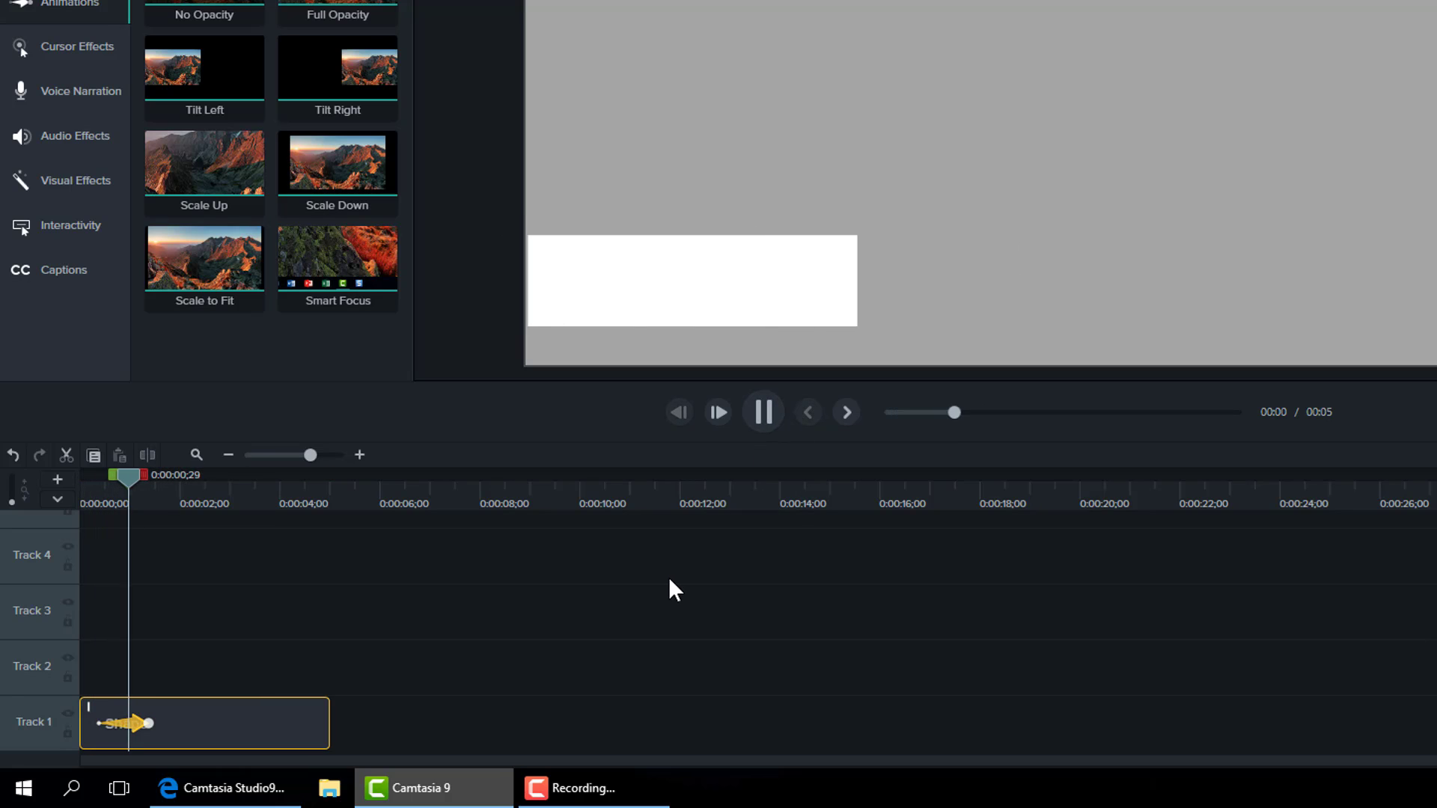
pyautogui.click(762, 412)
# Step: Set the easing of the rectangle's Custom animation to Linear
pyautogui.moveTo(246, 482); pyautogui.dragTo(142, 497)
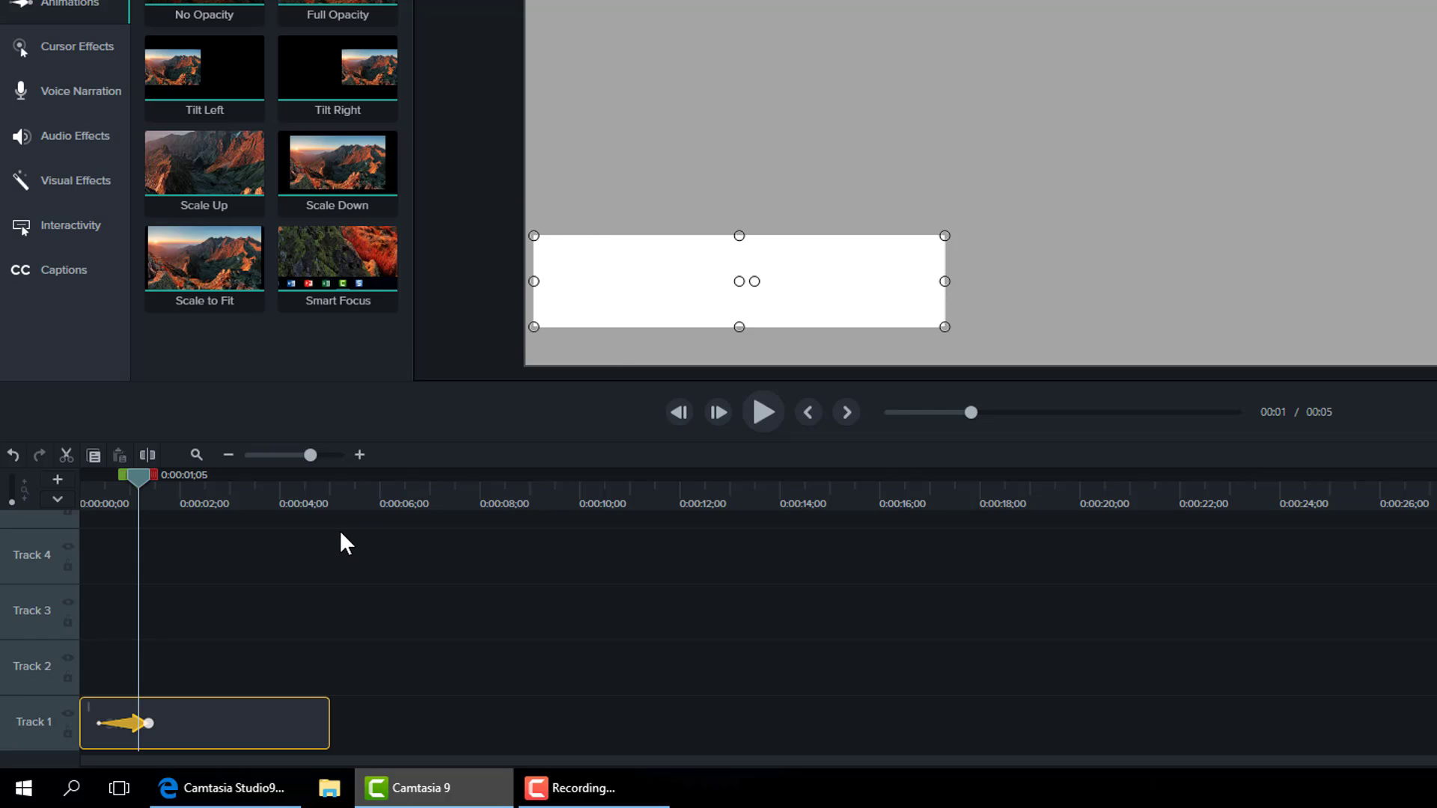
pyautogui.rightClick(128, 725)
pyautogui.moveTo(172, 667)
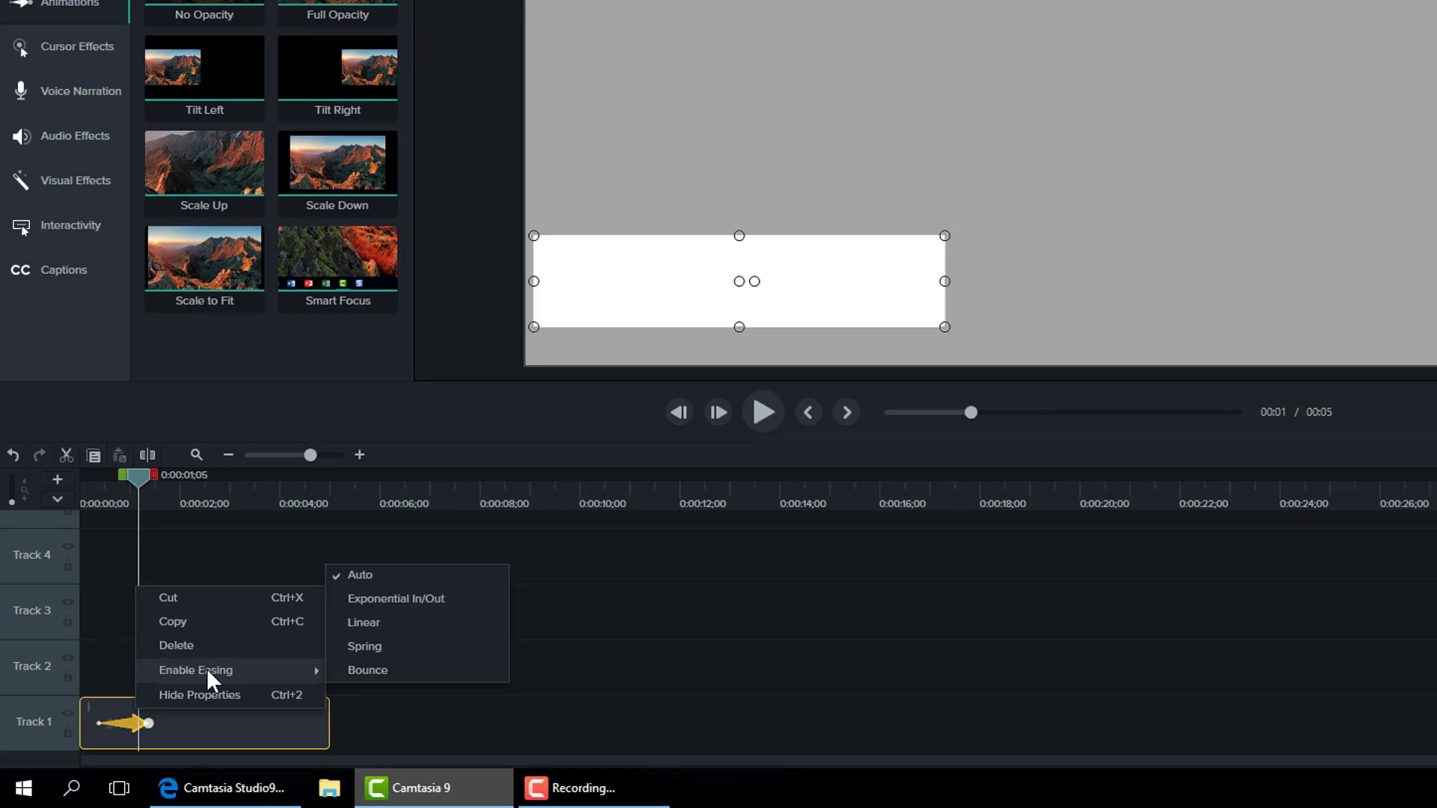
pyautogui.click(348, 631)
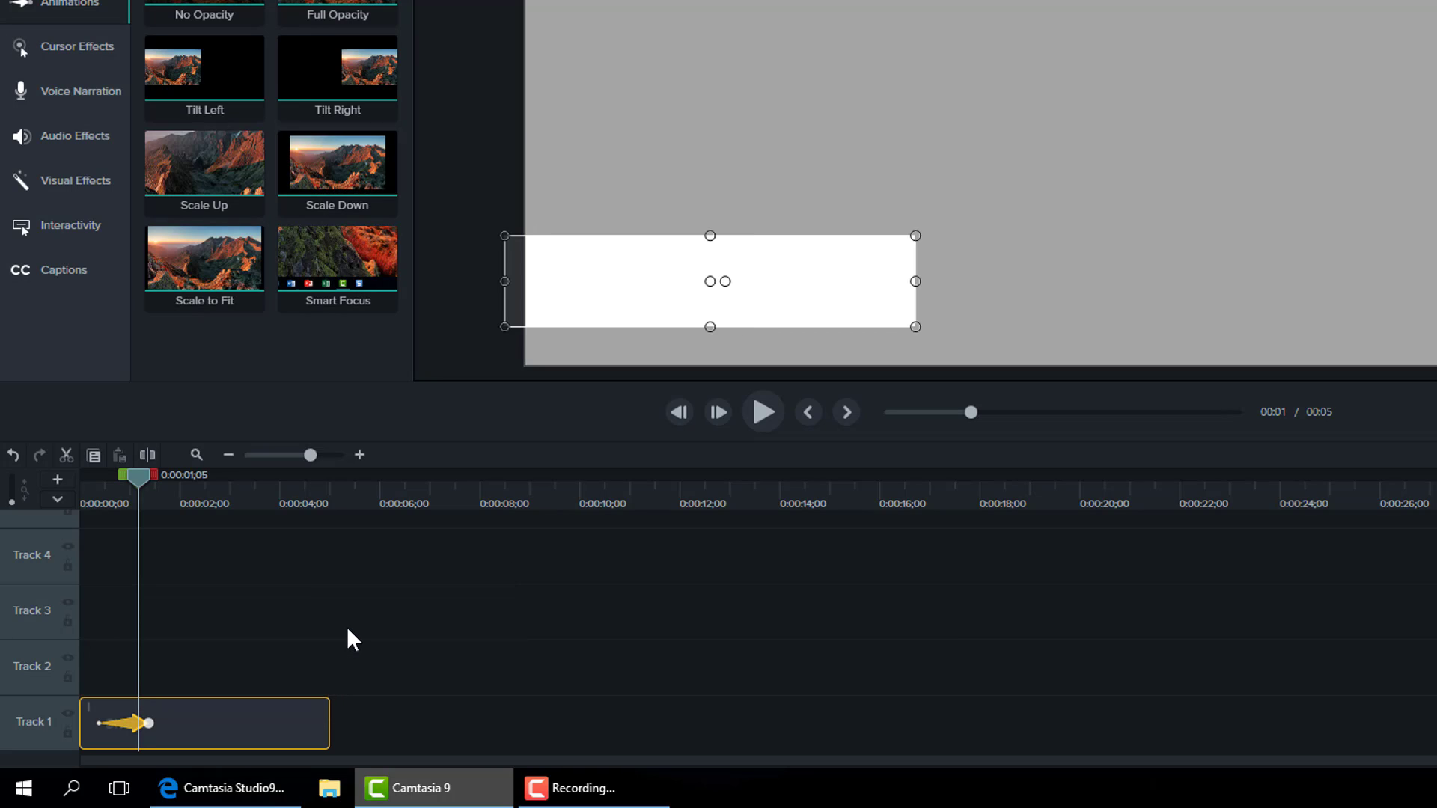
# Step: Replay the rectangle's animation from the beginning to check its motion with Linear easing
pyautogui.click(807, 413)
pyautogui.click(762, 413)
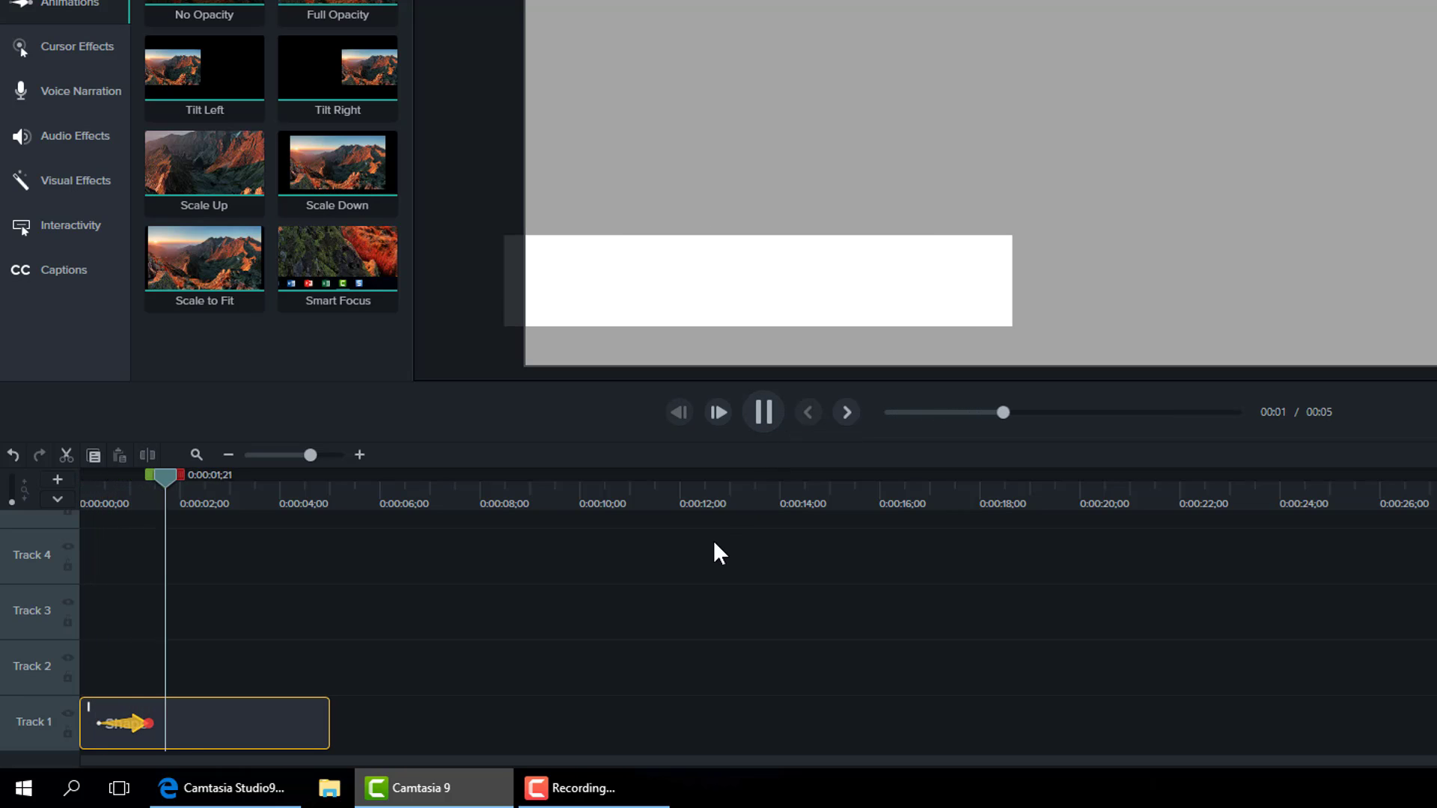
pyautogui.click(763, 413)
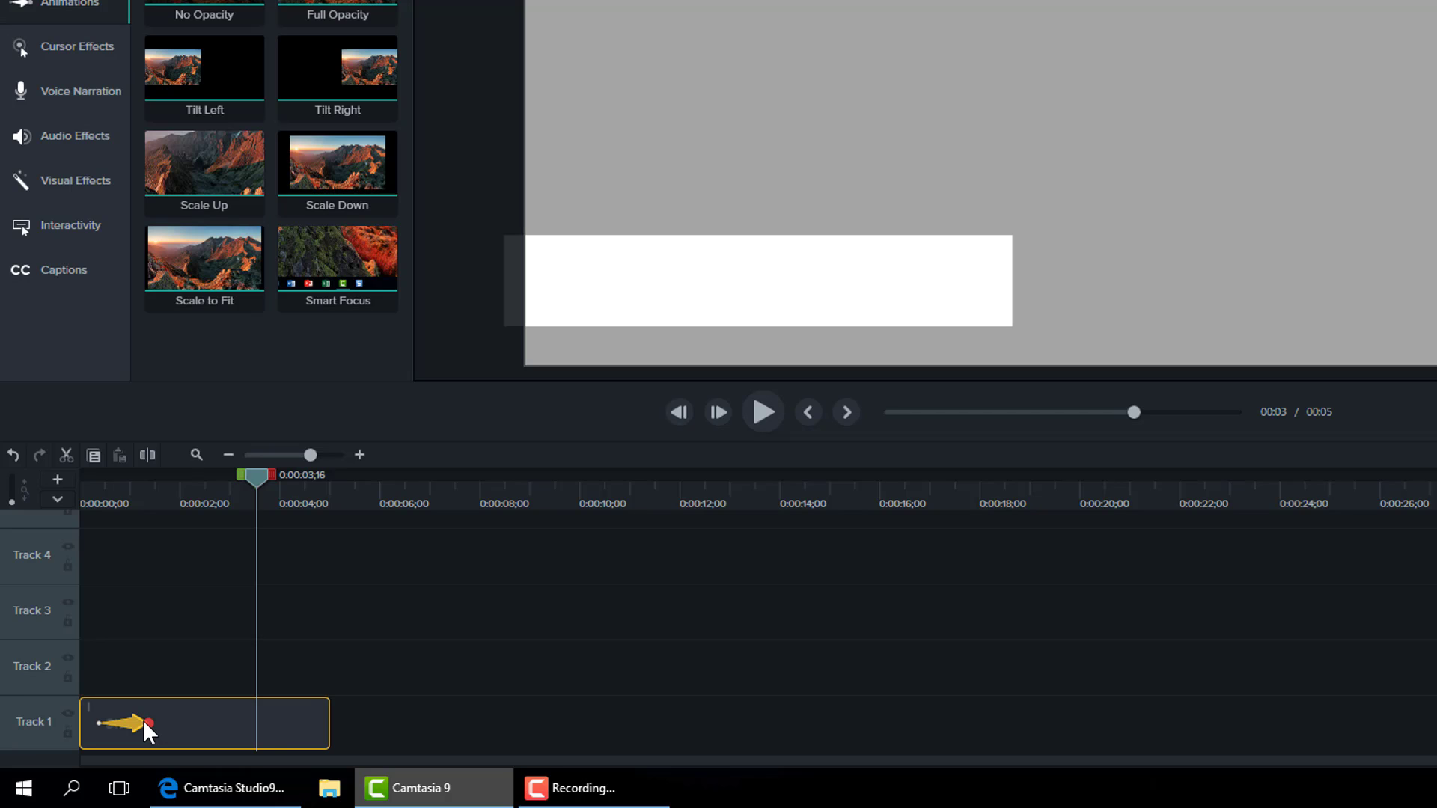
# Step: Extend the Custom animation's end to 0:00:03;11 and play the slower version from the start
pyautogui.moveTo(142, 720); pyautogui.dragTo(247, 722)
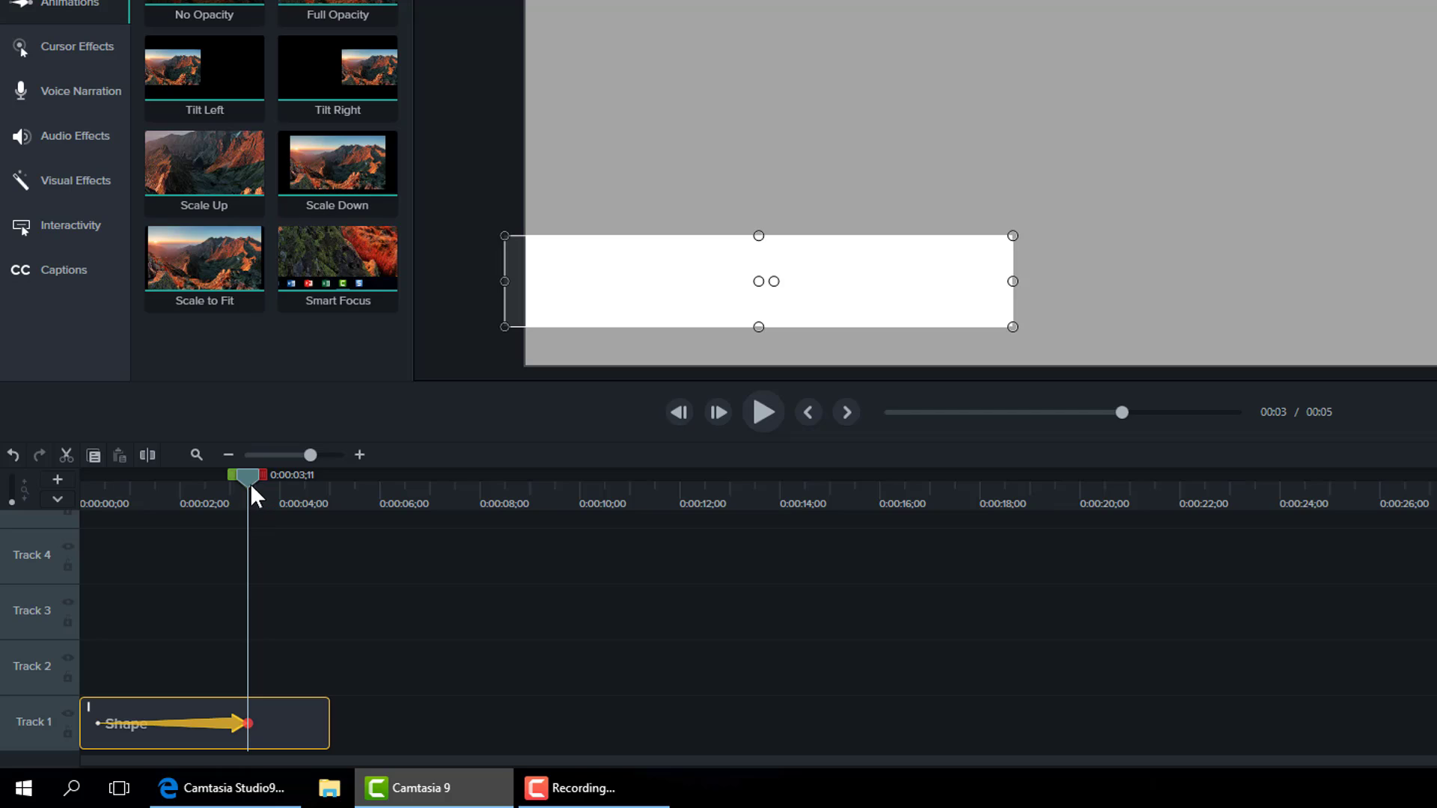
pyautogui.moveTo(247, 476); pyautogui.dragTo(75, 472)
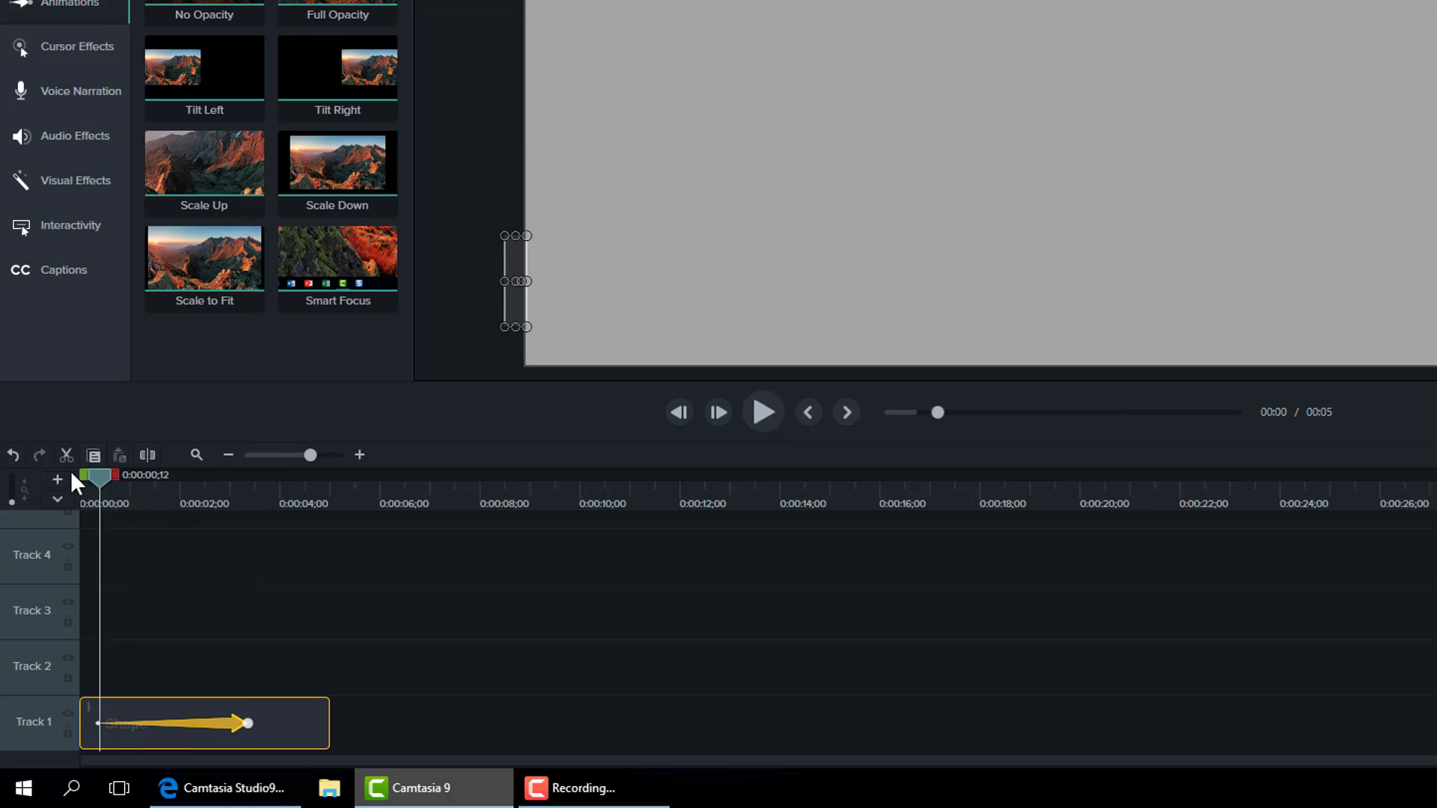
pyautogui.click(760, 408)
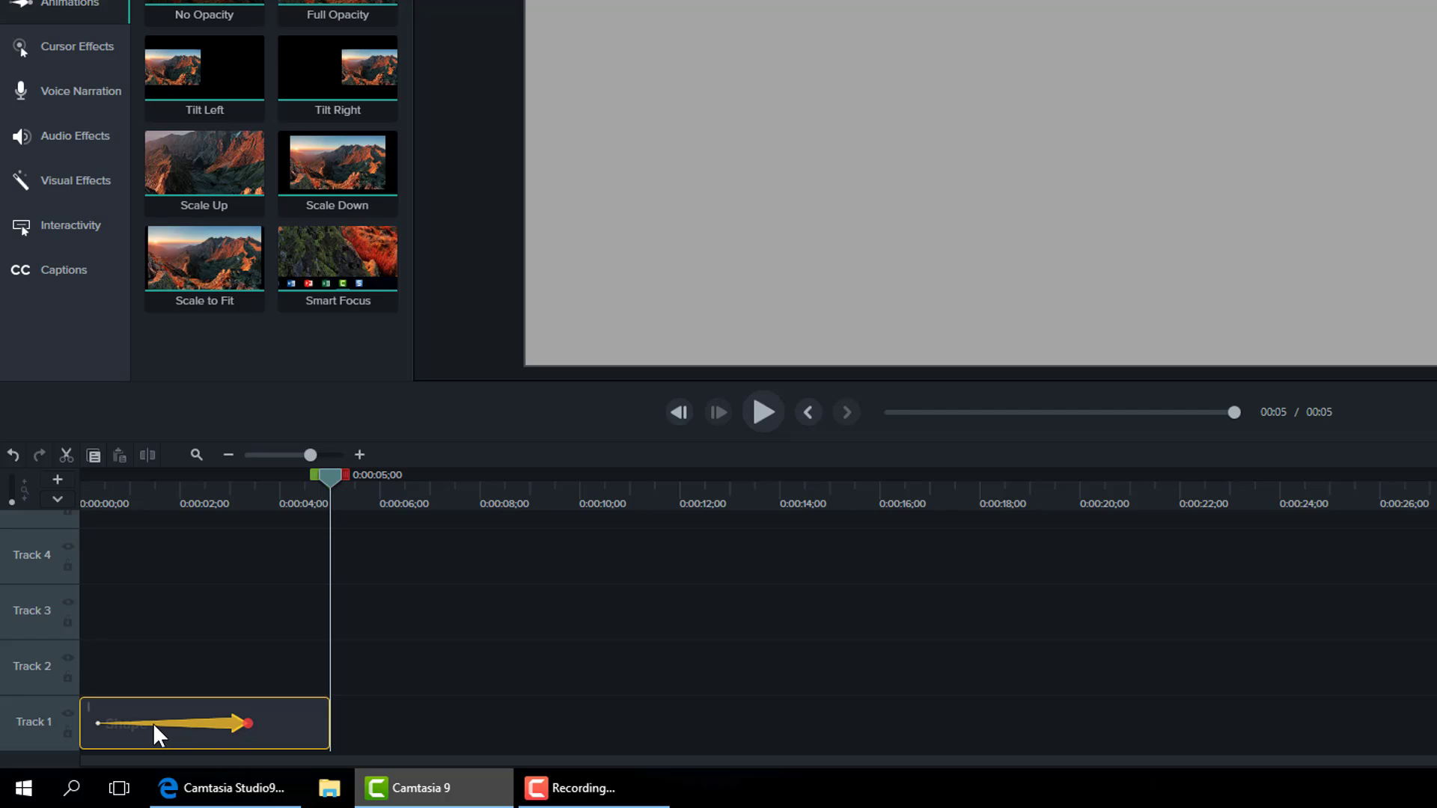
# Step: Shift the whole Custom animation to the end of the shape clip and play back the delayed effect
pyautogui.moveTo(152, 723); pyautogui.dragTo(226, 721)
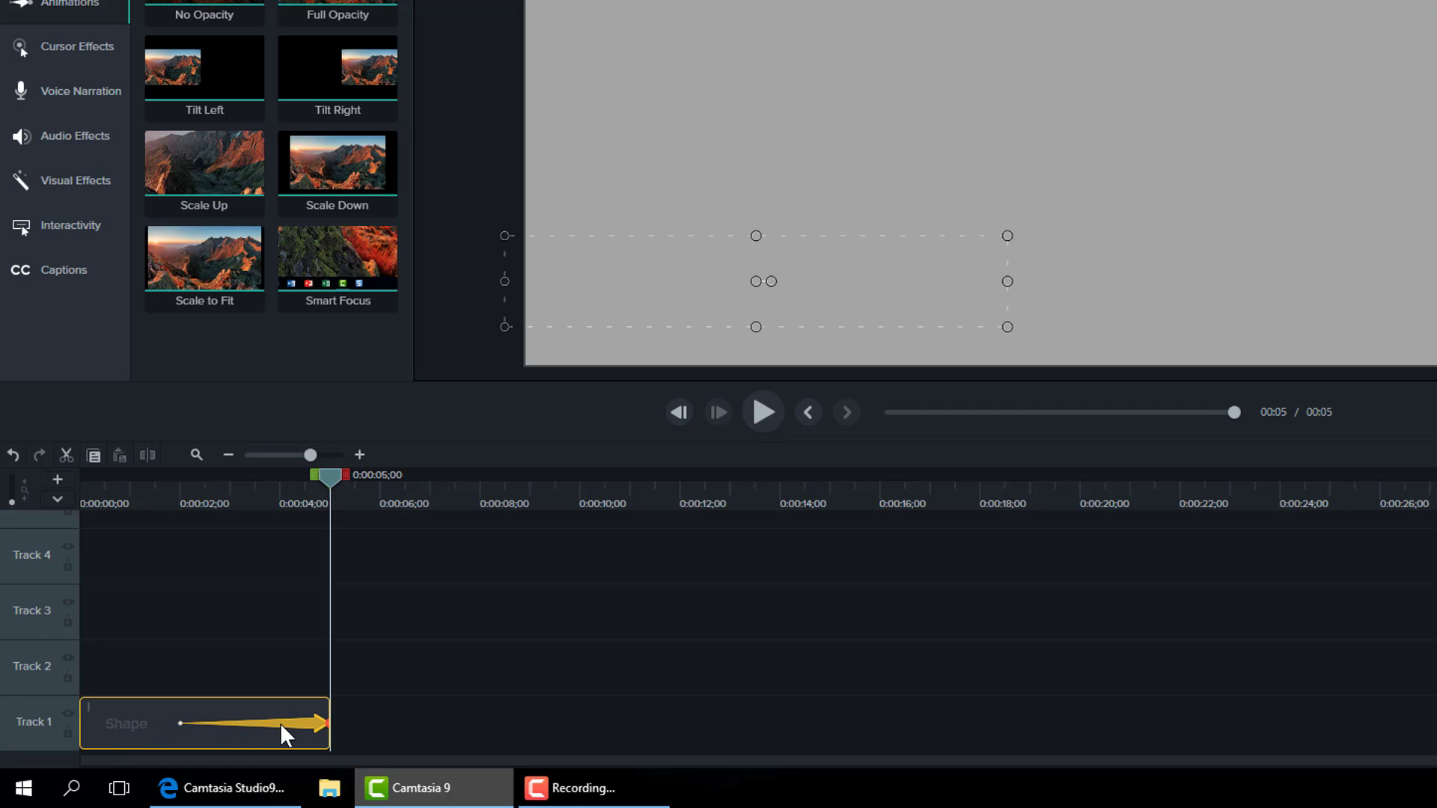
pyautogui.click(801, 412)
pyautogui.click(757, 416)
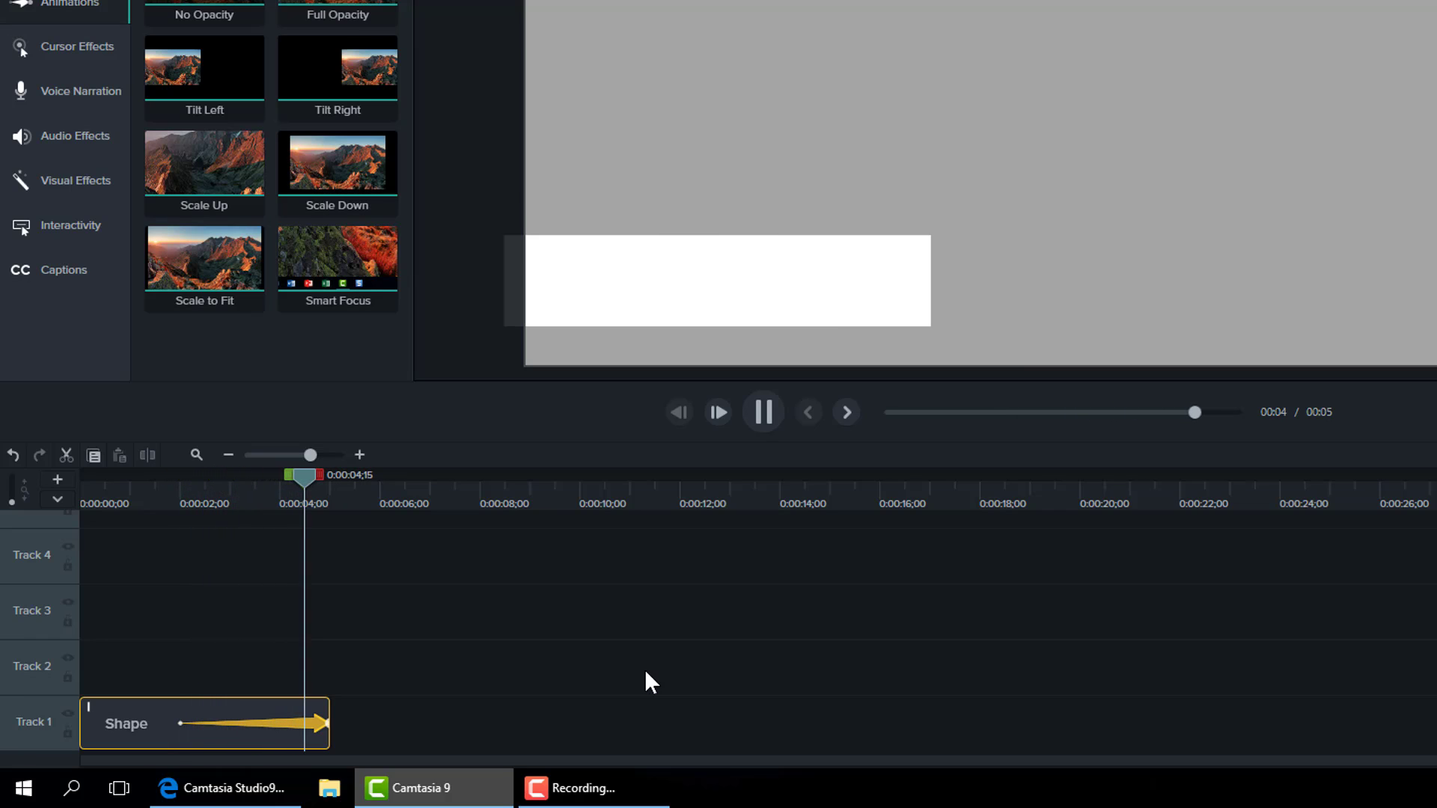
pyautogui.click(764, 411)
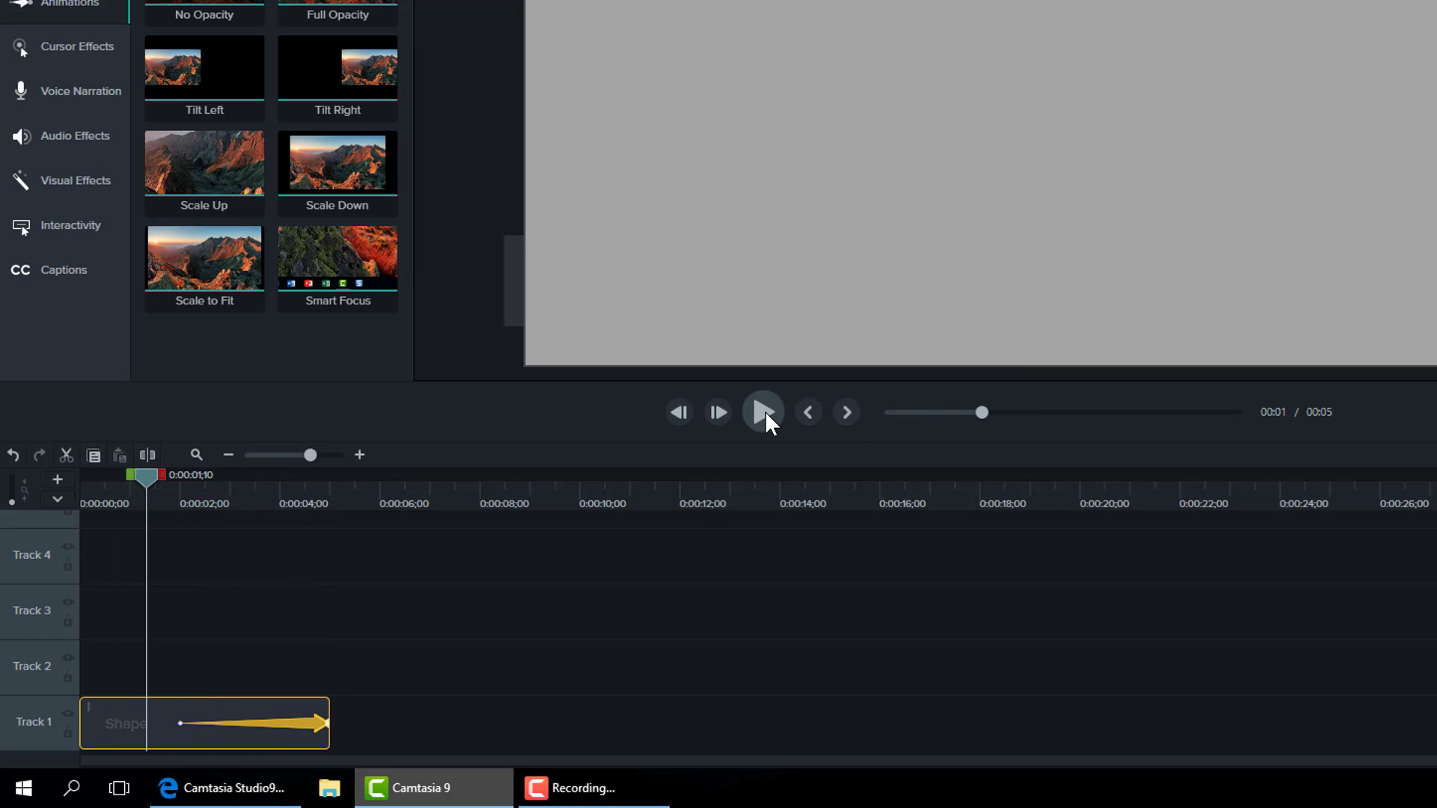
# Step: Move the Custom animation to start at 00:00:00;04, shorten its duration to 00:00:00;20, and deselect the clip
pyautogui.moveTo(295, 723); pyautogui.dragTo(120, 723)
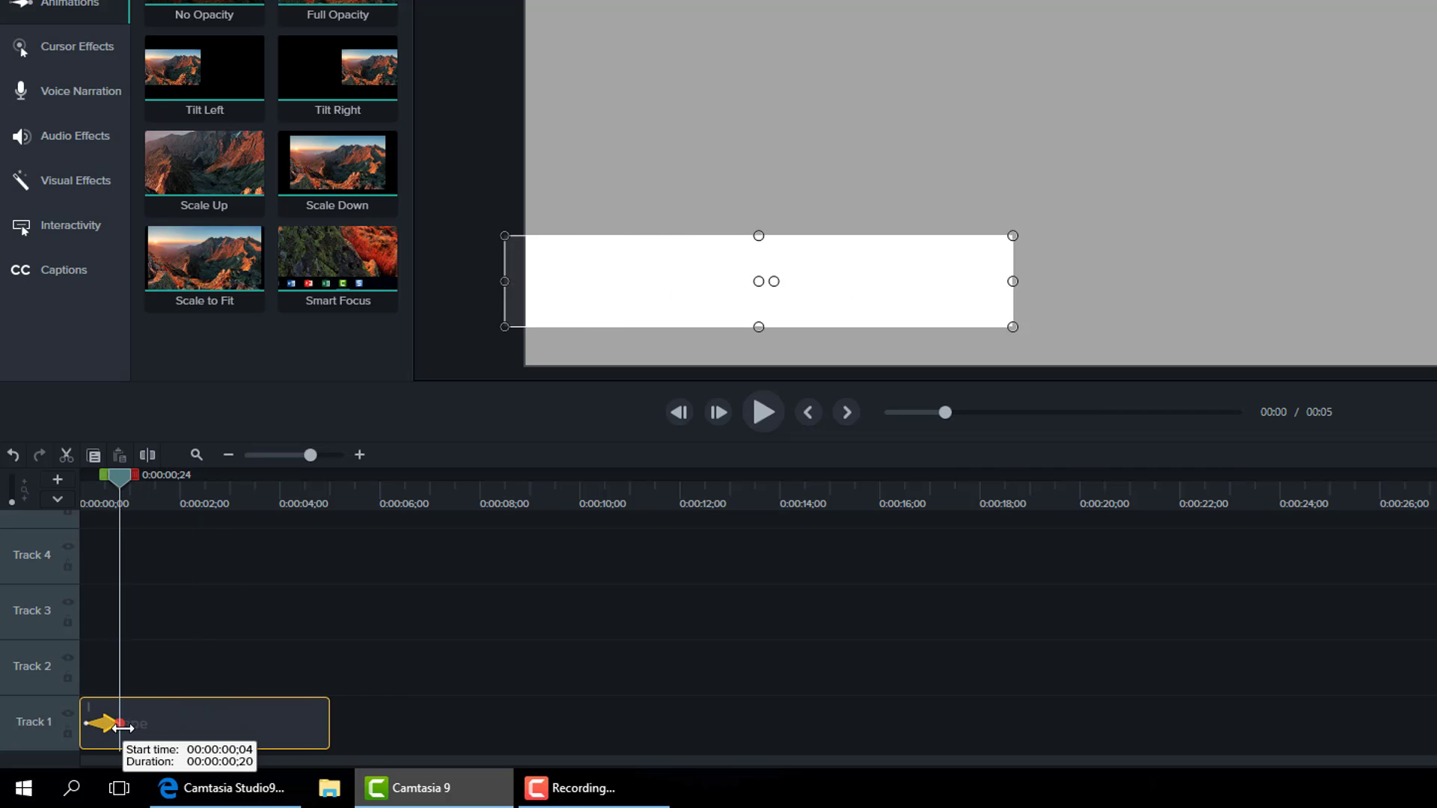
pyautogui.click(502, 698)
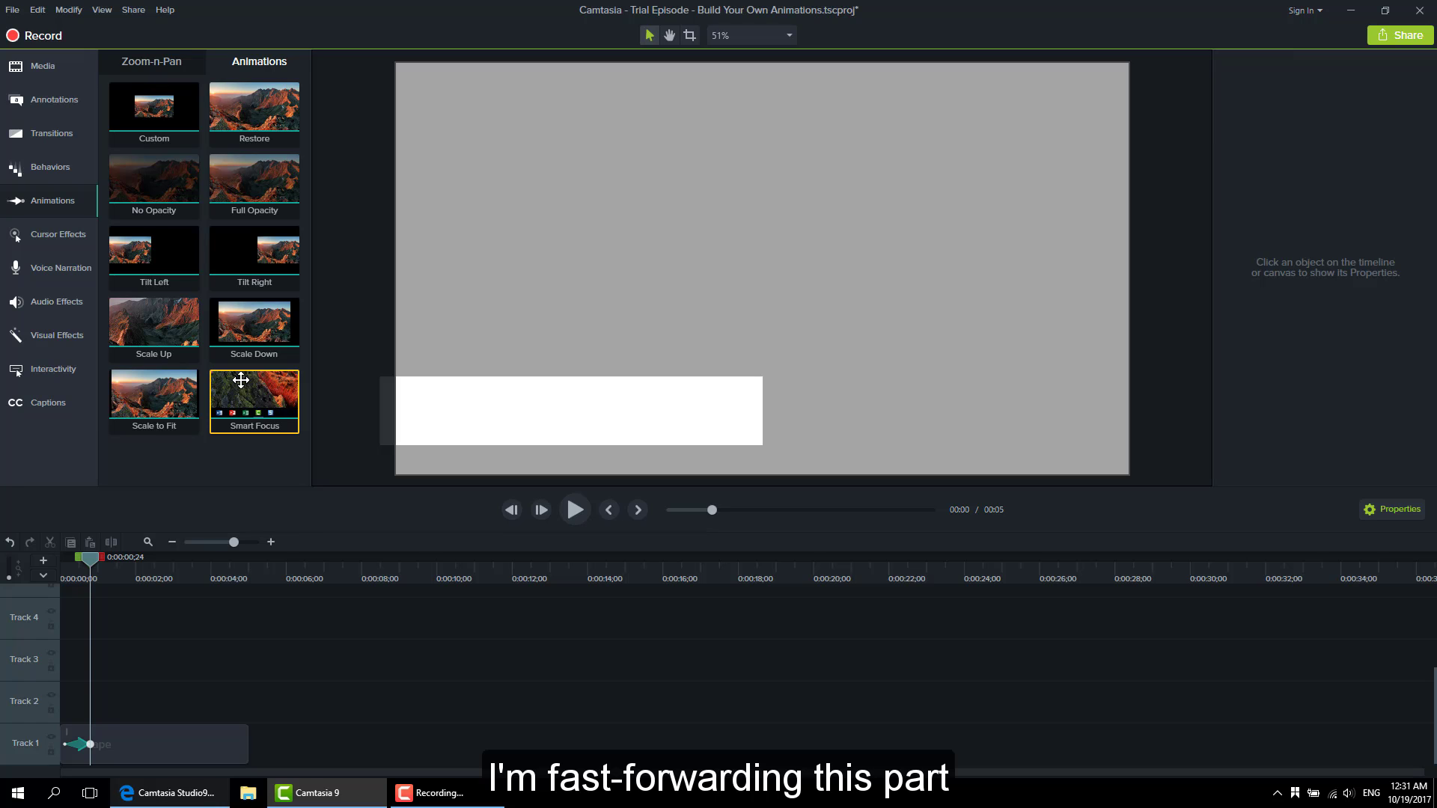
# Step: Place a dark blue rectangle shape on the canvas above the white rectangle and delete its Drop Shadow effect
pyautogui.click(52, 100)
pyautogui.moveTo(229, 266); pyautogui.dragTo(478, 303)
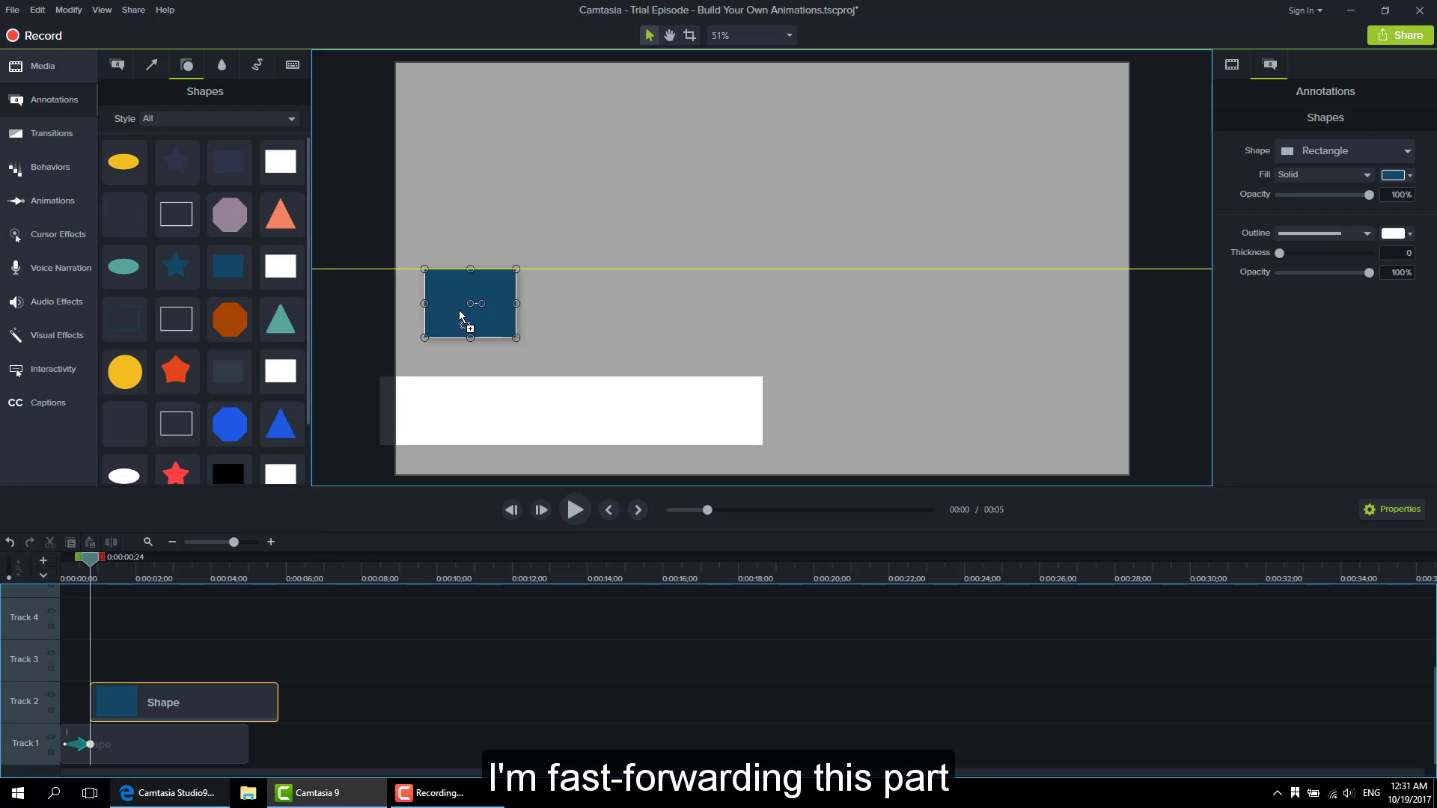
pyautogui.click(569, 313)
pyautogui.click(507, 309)
pyautogui.click(180, 717)
pyautogui.rightClick(163, 711)
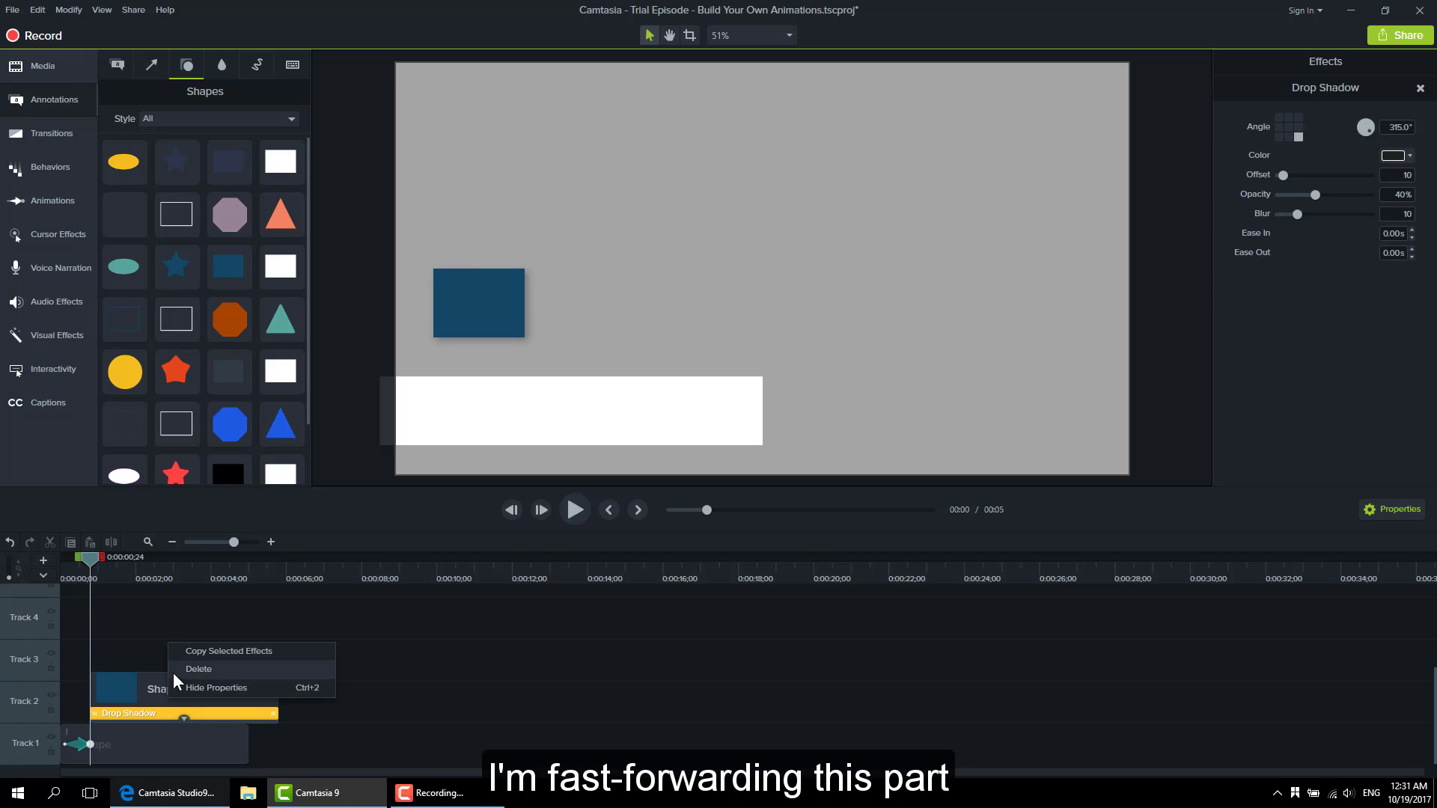
pyautogui.click(173, 672)
# Step: Fill the new rectangle with teal green and fit it exactly over the white one, with its clip starting at the timeline's beginning
pyautogui.click(1409, 175)
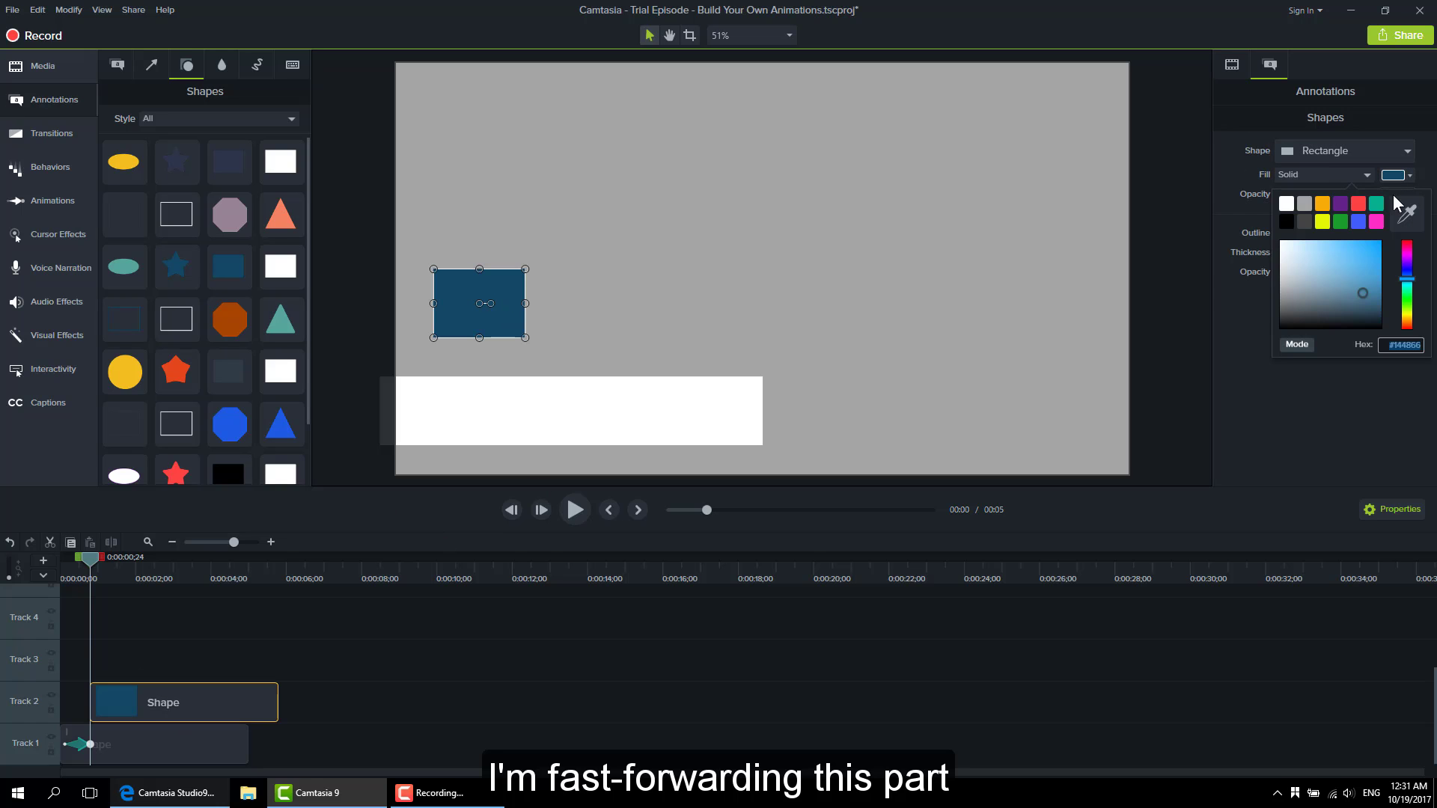
pyautogui.click(1388, 206)
pyautogui.moveTo(504, 289); pyautogui.dragTo(762, 411)
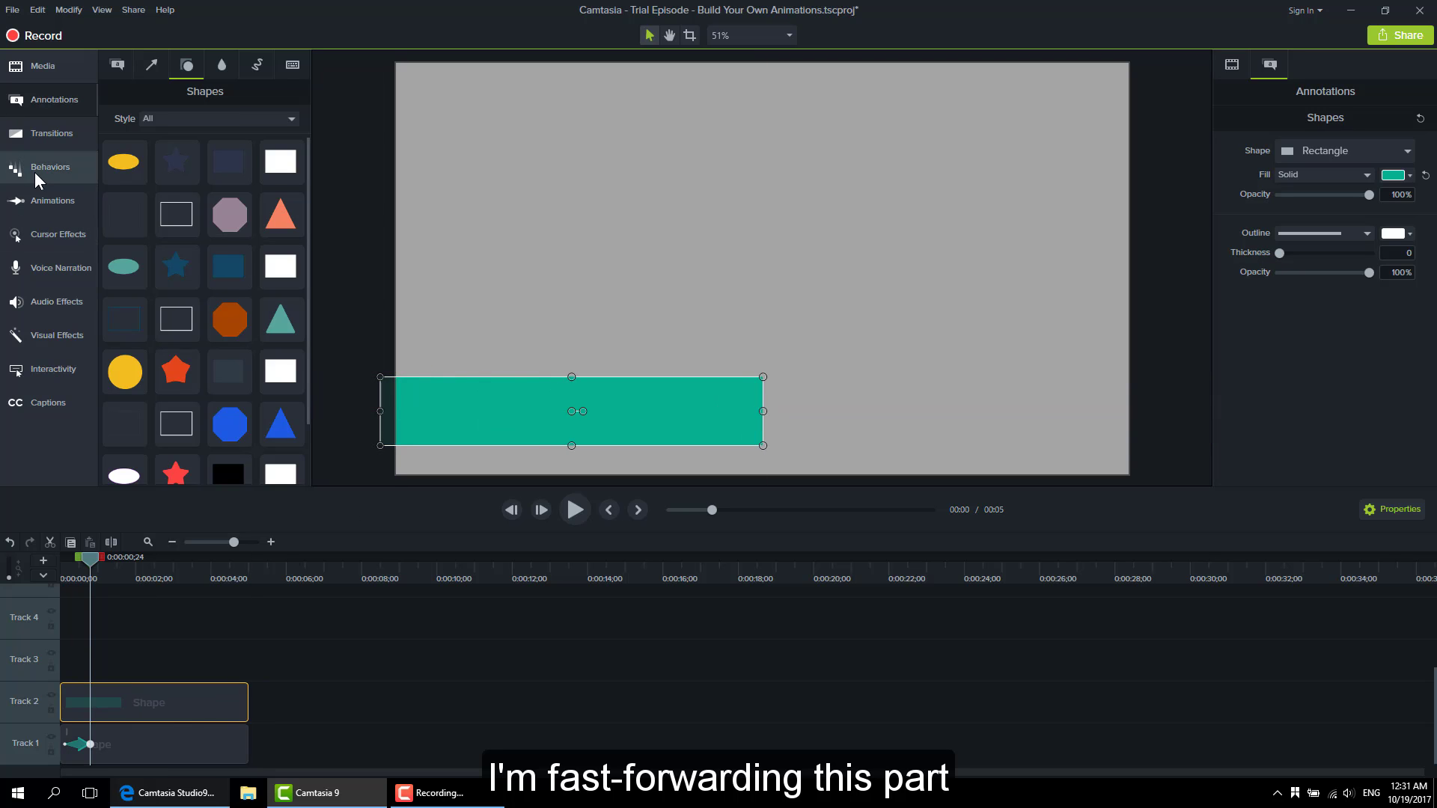
# Step: Add a Custom animation to the teal rectangle's clip, starting at 00:00:00;17 with a duration of 00:00:01;00
pyautogui.click(52, 200)
pyautogui.moveTo(120, 118); pyautogui.dragTo(120, 701)
pyautogui.moveTo(289, 549); pyautogui.dragTo(266, 558)
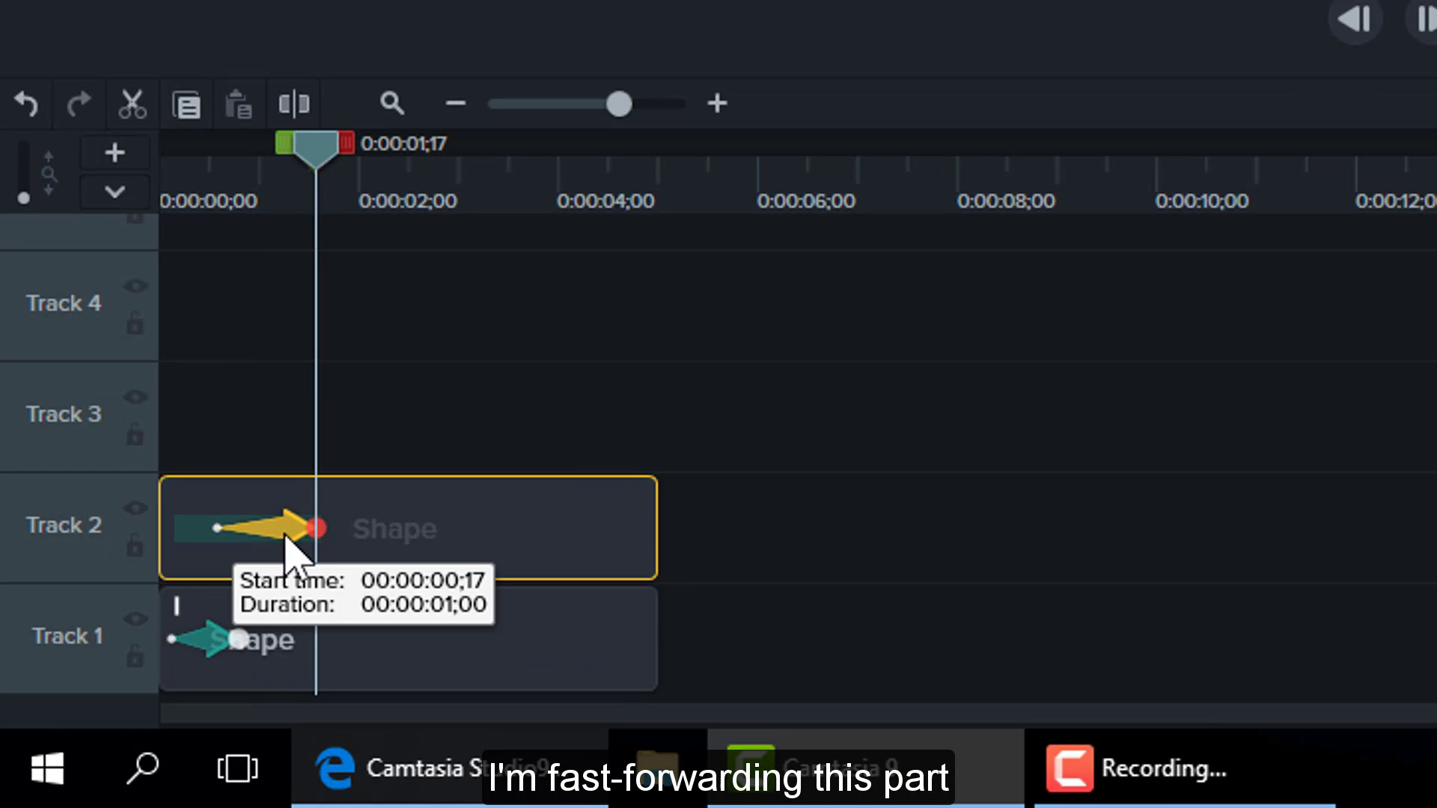
# Step: At the start point of the Track 2 animation, shrink the teal rectangle's width to the canvas's left edge
pyautogui.click(211, 526)
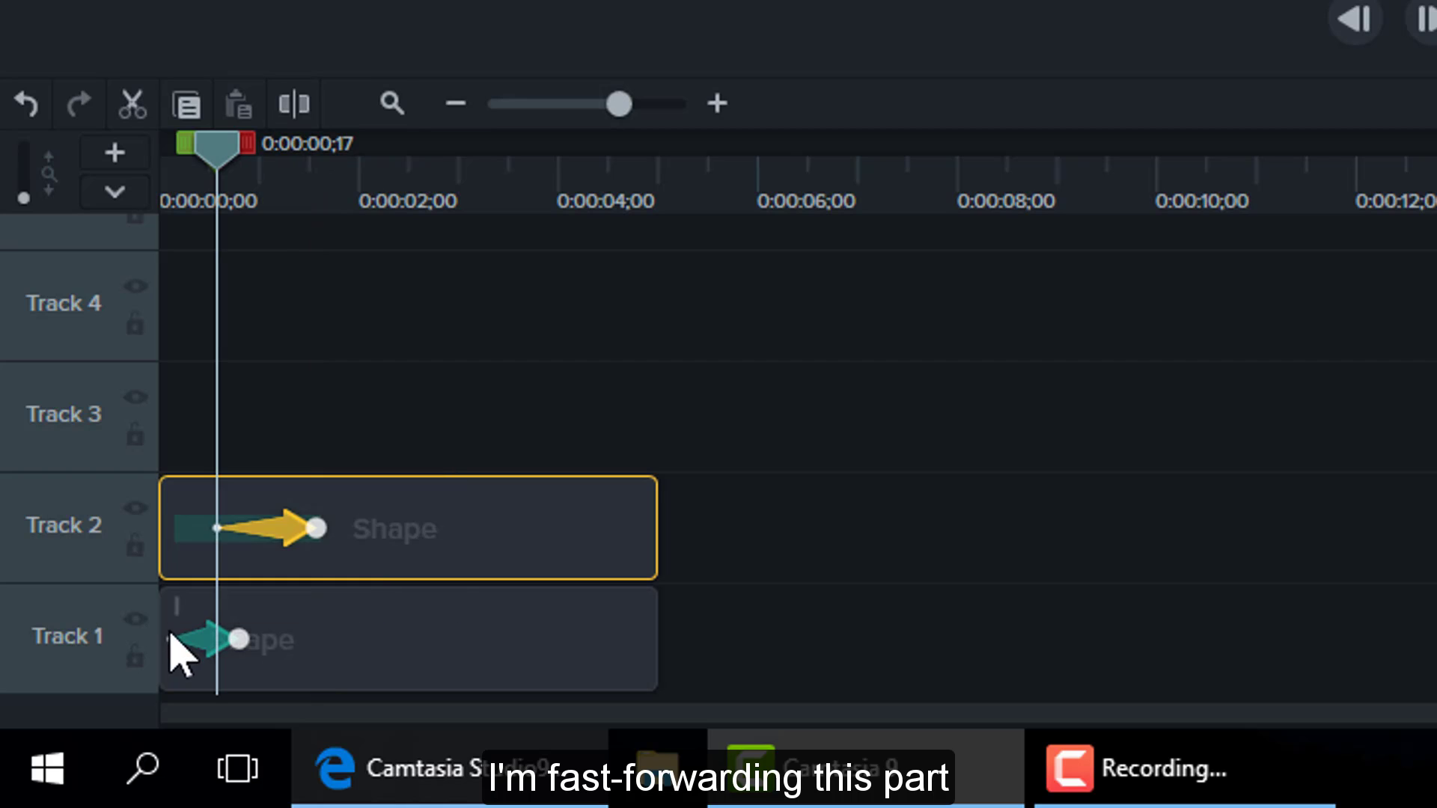
pyautogui.click(177, 640)
pyautogui.click(225, 528)
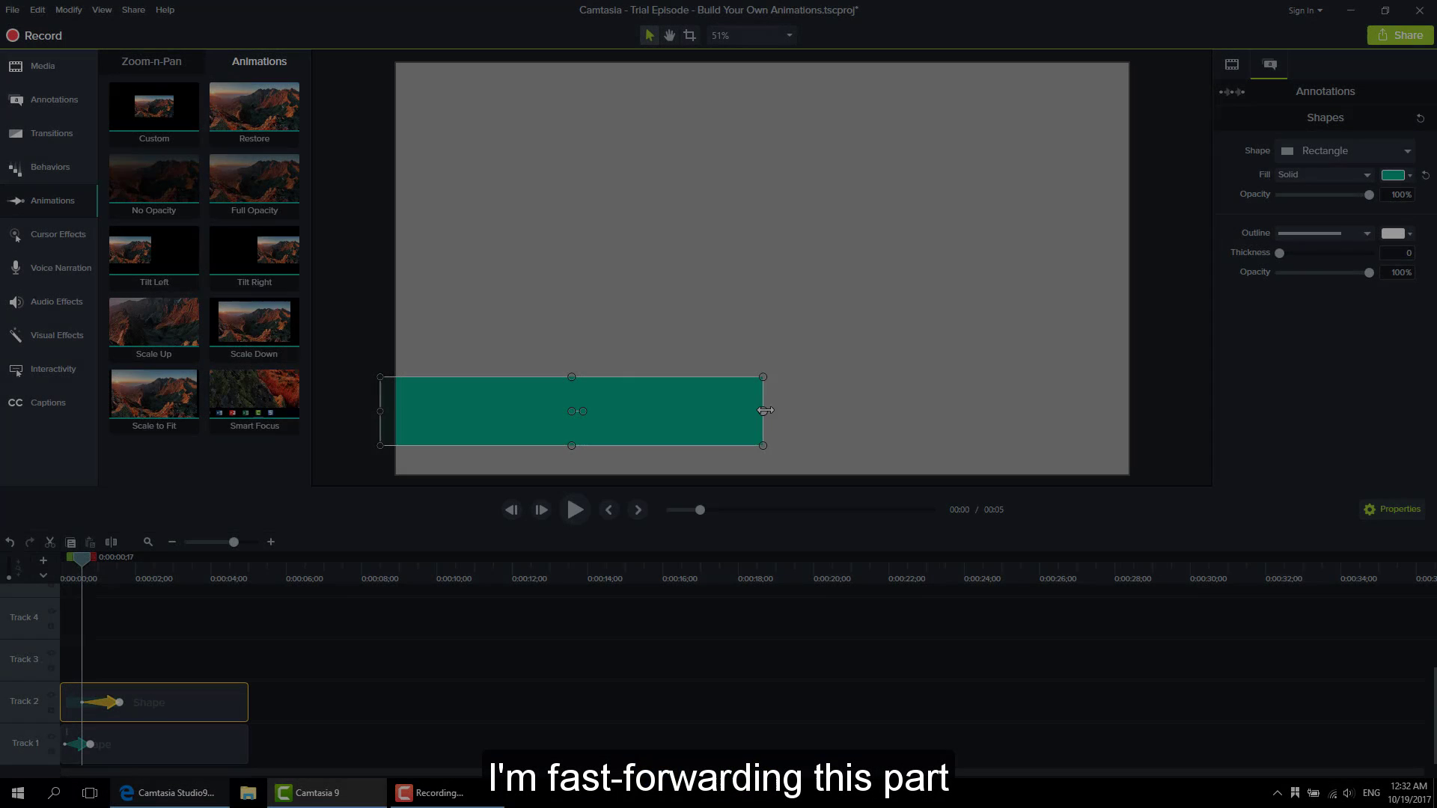
pyautogui.moveTo(764, 410); pyautogui.dragTo(401, 423)
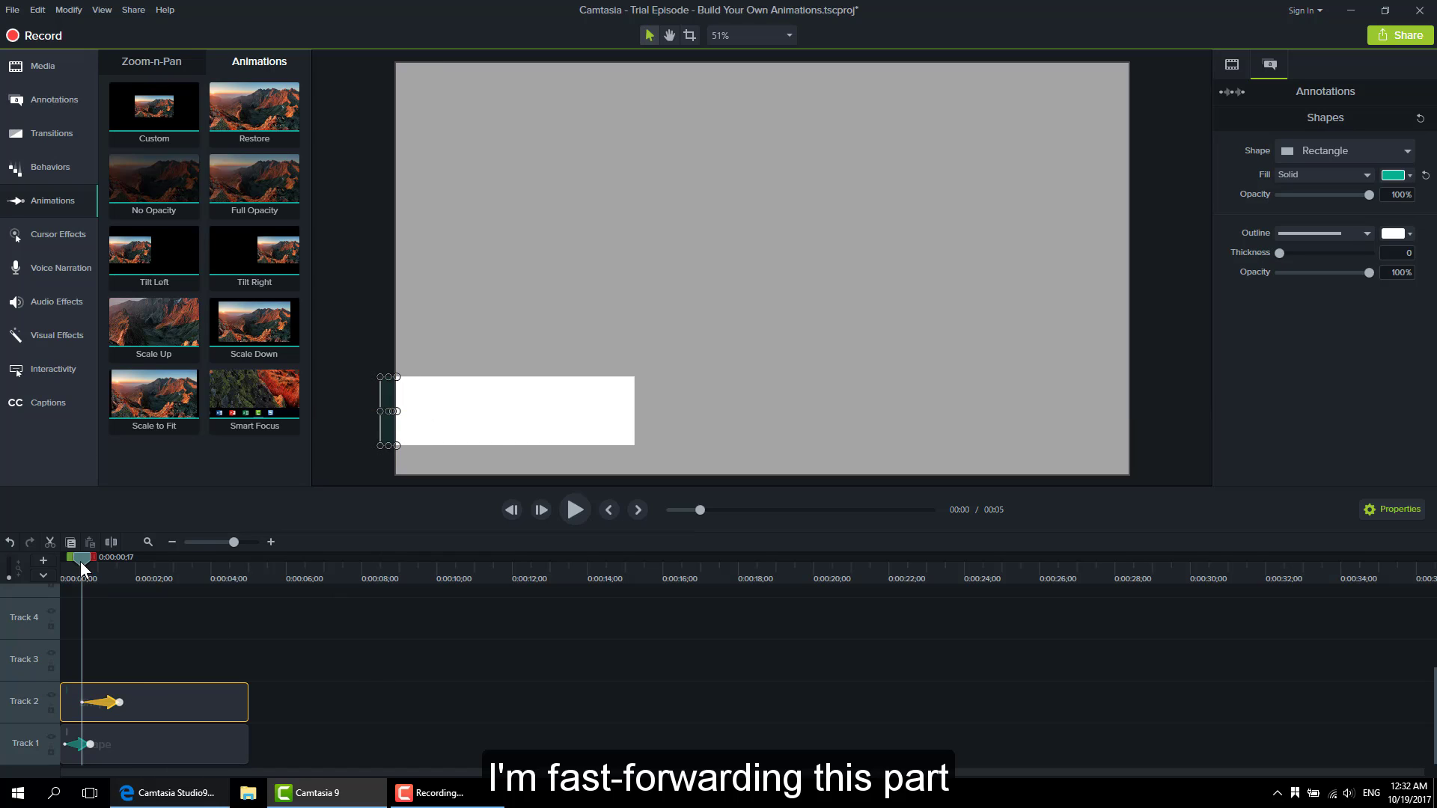
# Step: Change the teal rectangle's animation easing to Linear and play back the result
pyautogui.moveTo(79, 562)
pyautogui.mouseDown()
pyautogui.moveTo(141, 562)
pyautogui.moveTo(72, 563)
pyautogui.moveTo(96, 561)
pyautogui.mouseUp()
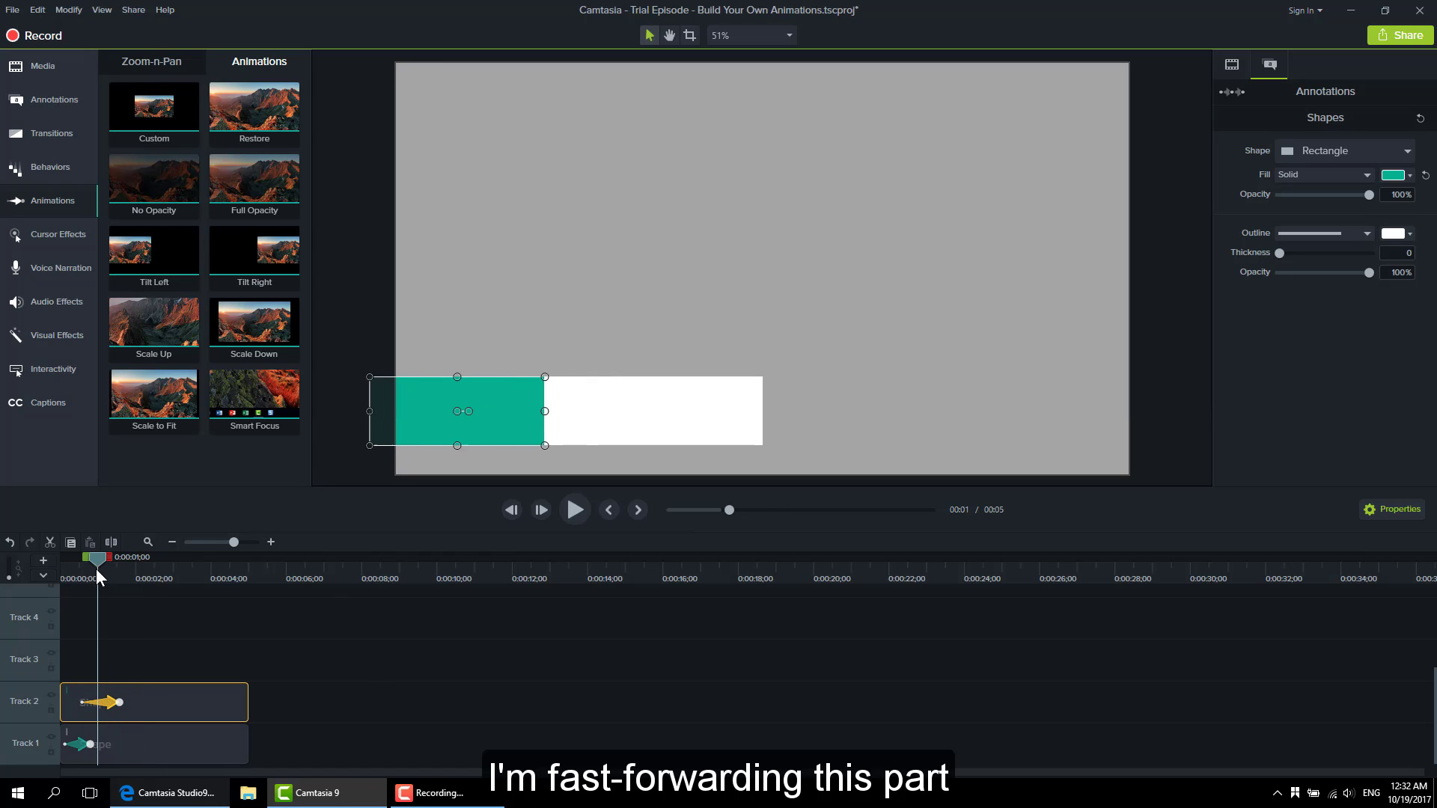
pyautogui.rightClick(104, 702)
pyautogui.moveTo(162, 660)
pyautogui.click(271, 695)
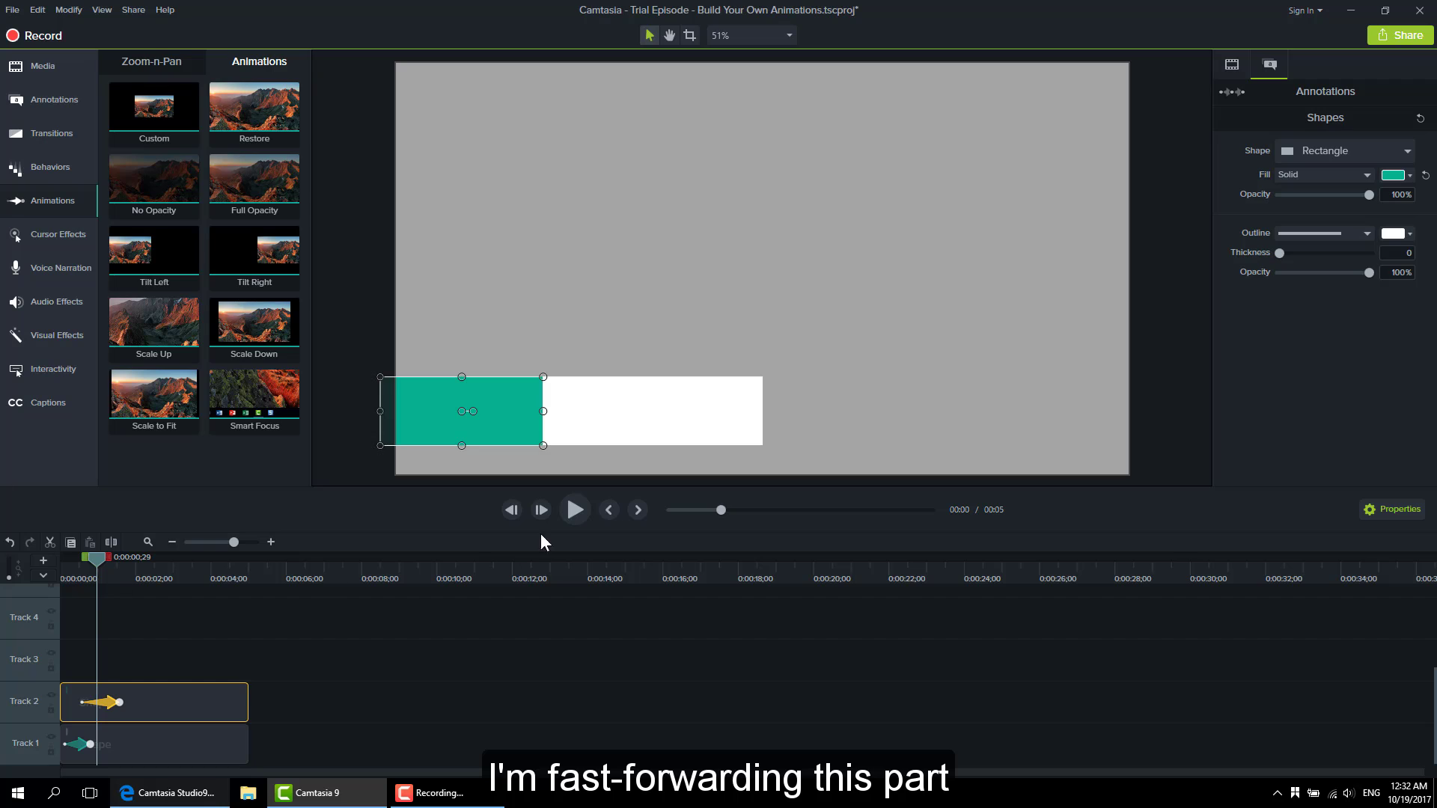
pyautogui.click(574, 509)
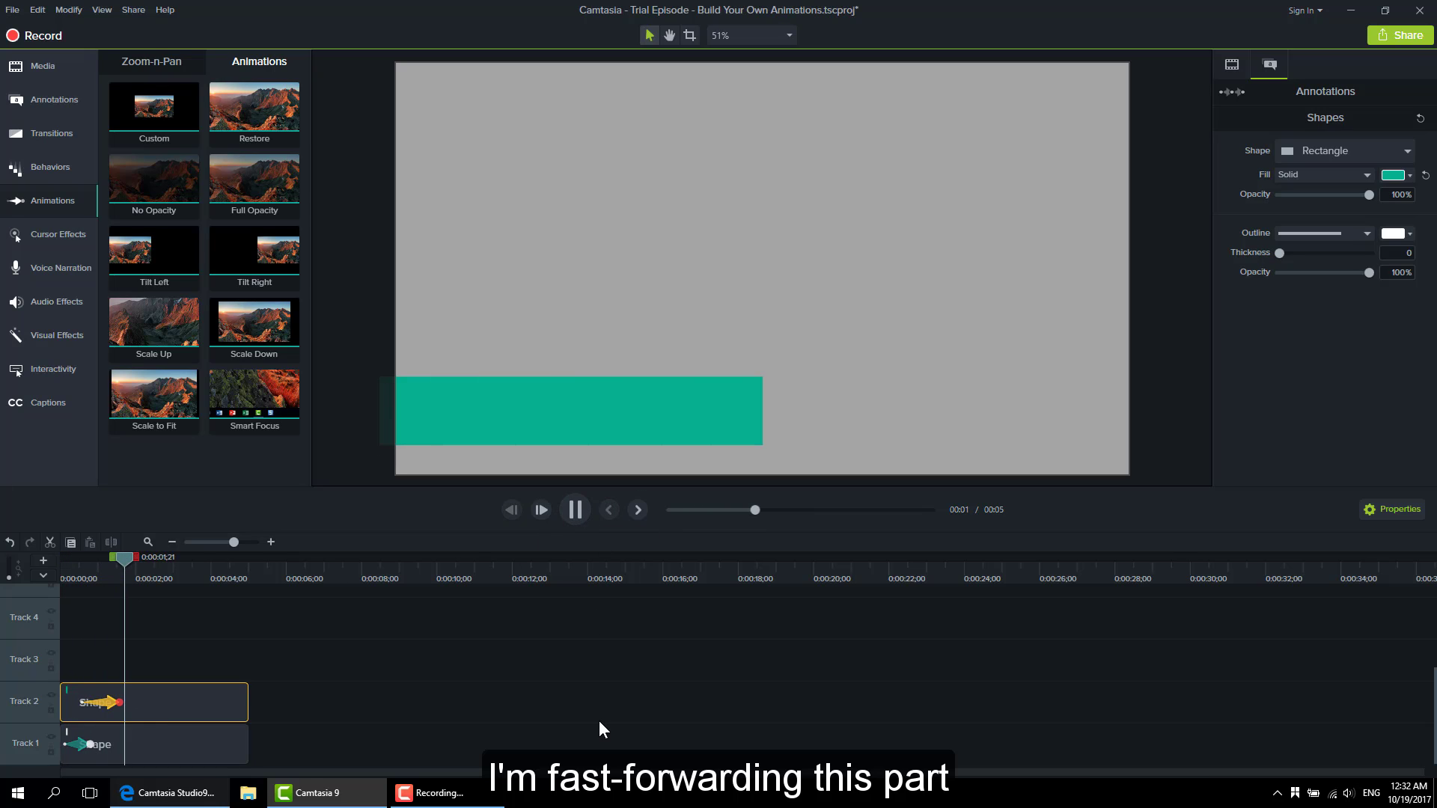
pyautogui.click(575, 514)
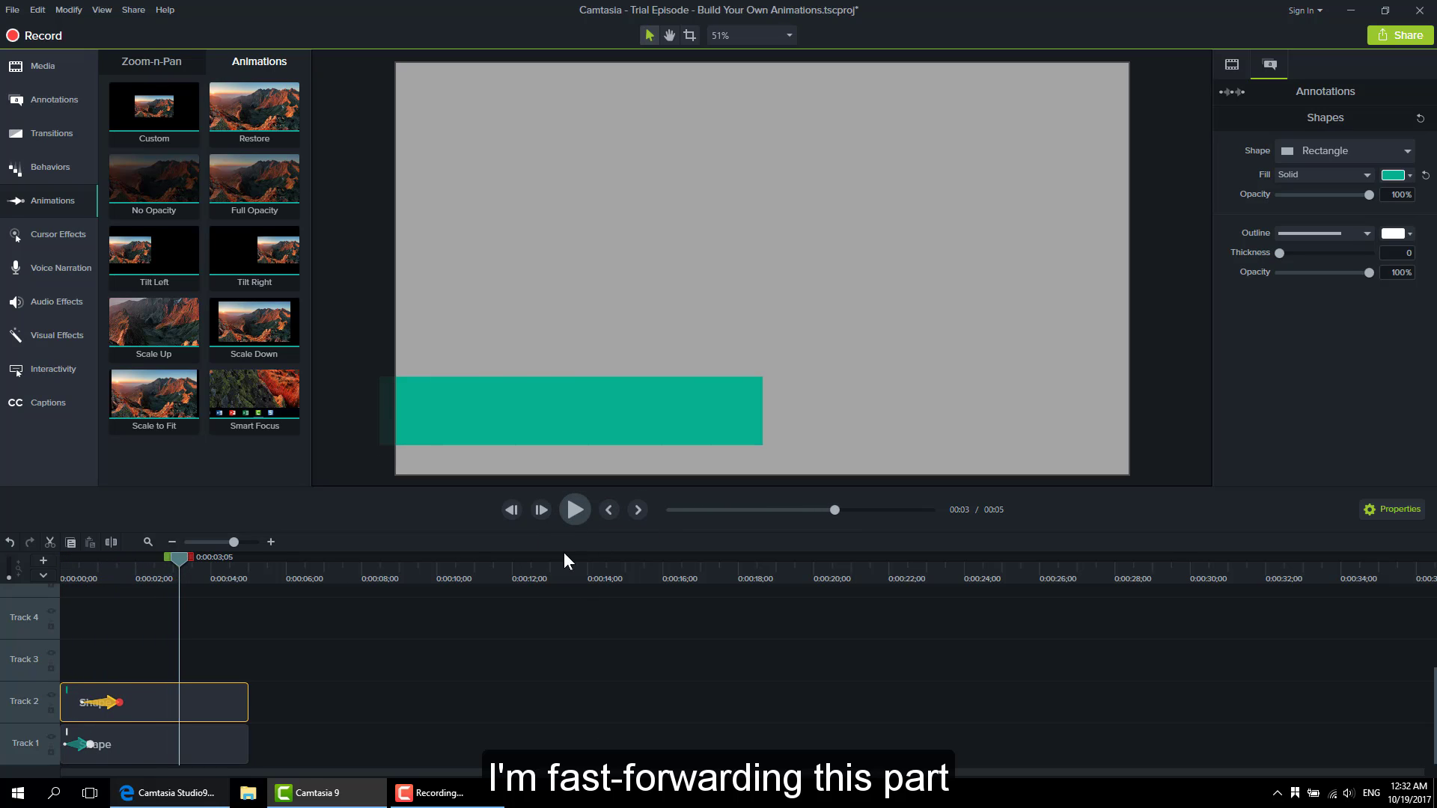
# Step: Place another dark blue rectangle above the teal one, on Track 3, and delete its Drop Shadow effect
pyautogui.click(43, 133)
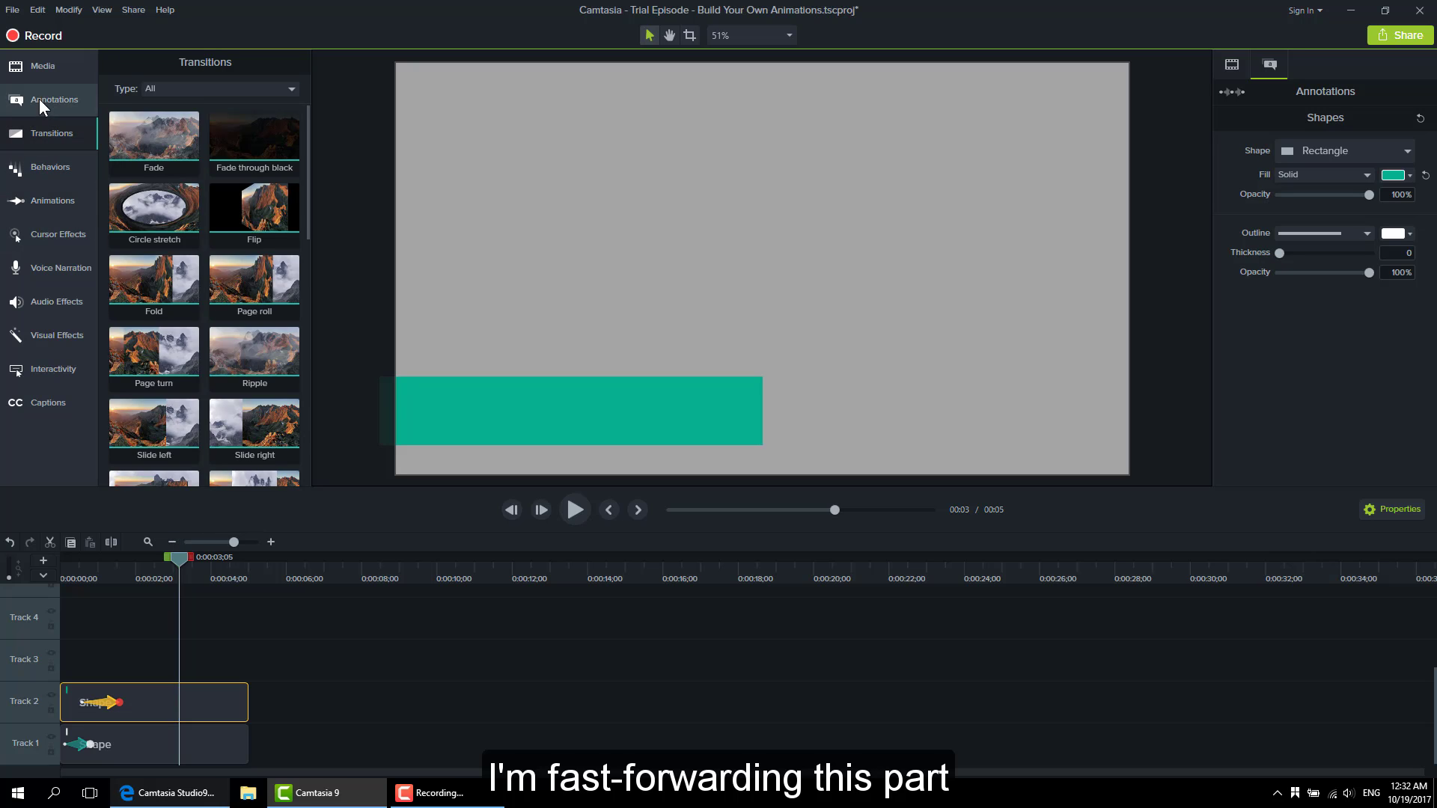
pyautogui.click(41, 100)
pyautogui.moveTo(232, 267); pyautogui.dragTo(455, 344)
pyautogui.click(275, 674)
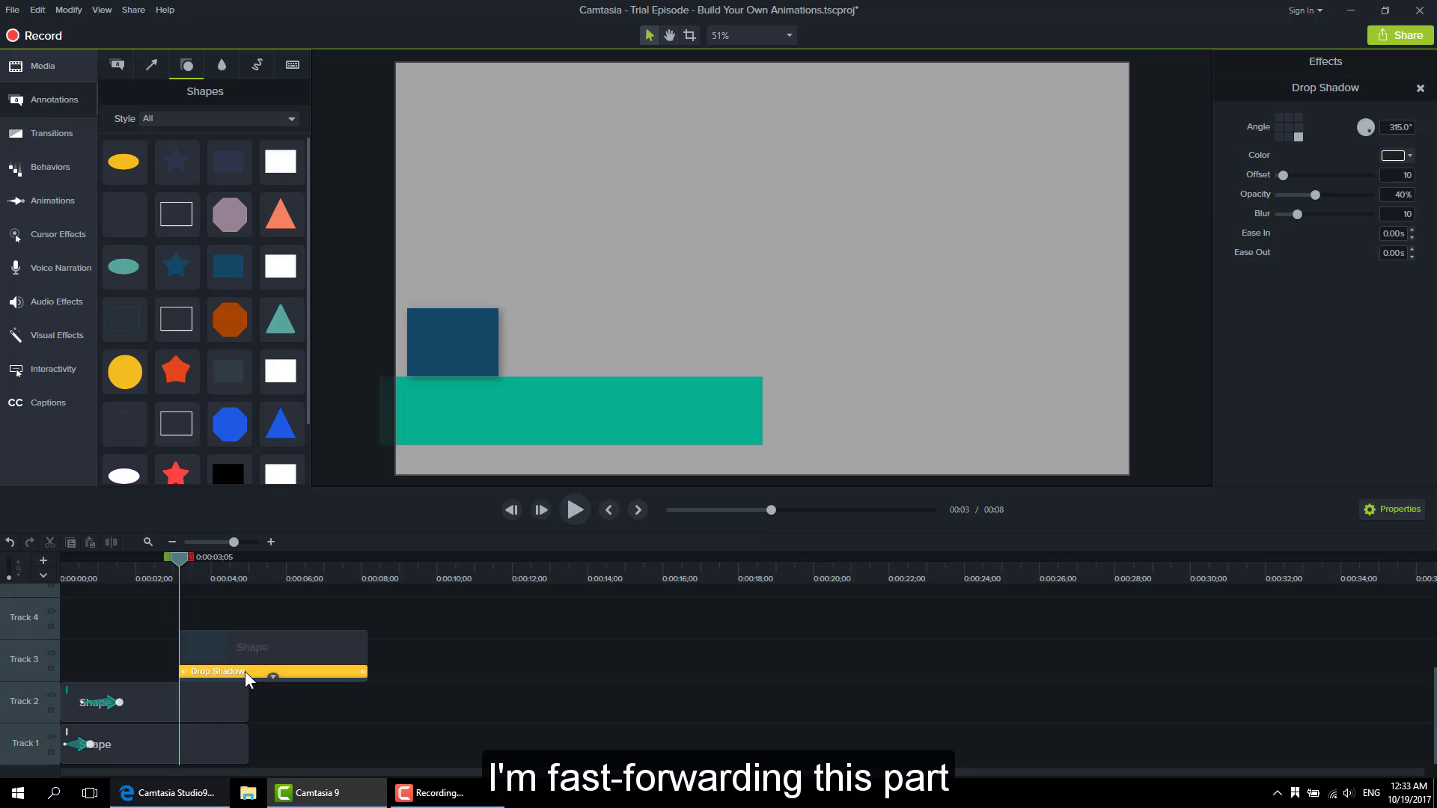
pyautogui.rightClick(254, 670)
pyautogui.click(265, 703)
# Step: Change the Track 3 rectangle's fill to the custom blue #1E95C6
pyautogui.click(1410, 176)
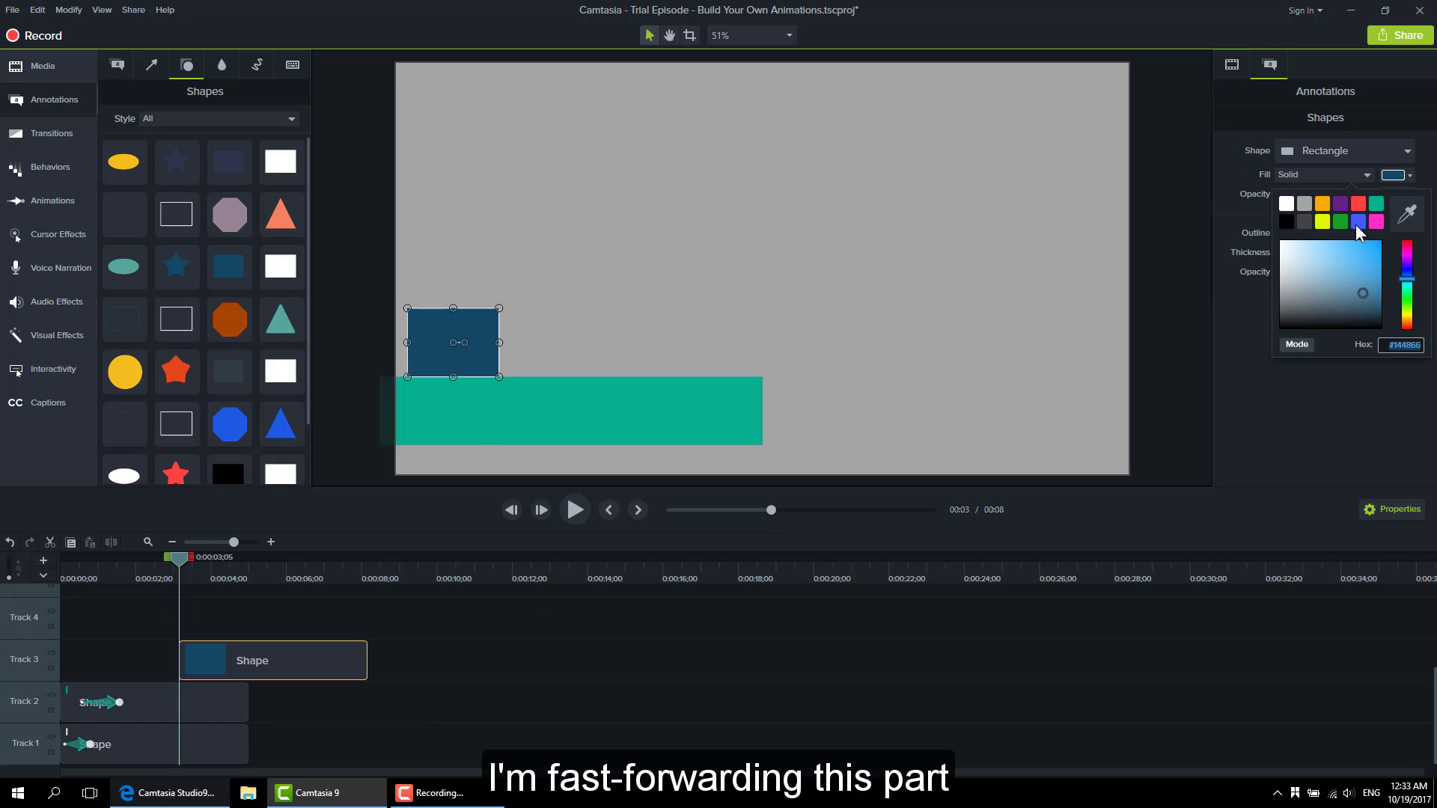
pyautogui.click(1358, 222)
pyautogui.click(1410, 177)
pyautogui.click(1357, 260)
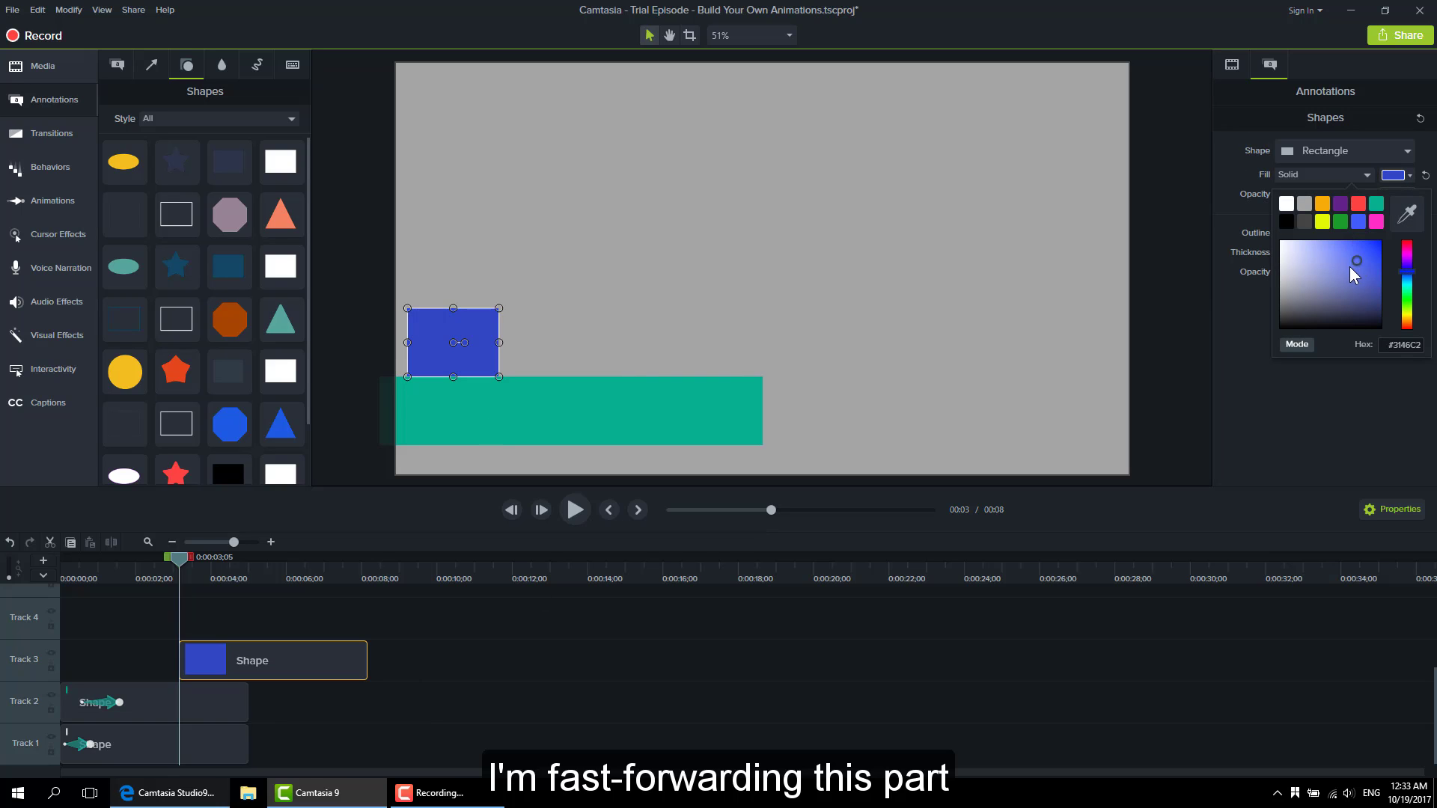
pyautogui.click(1406, 281)
pyautogui.moveTo(1364, 253); pyautogui.dragTo(1367, 259)
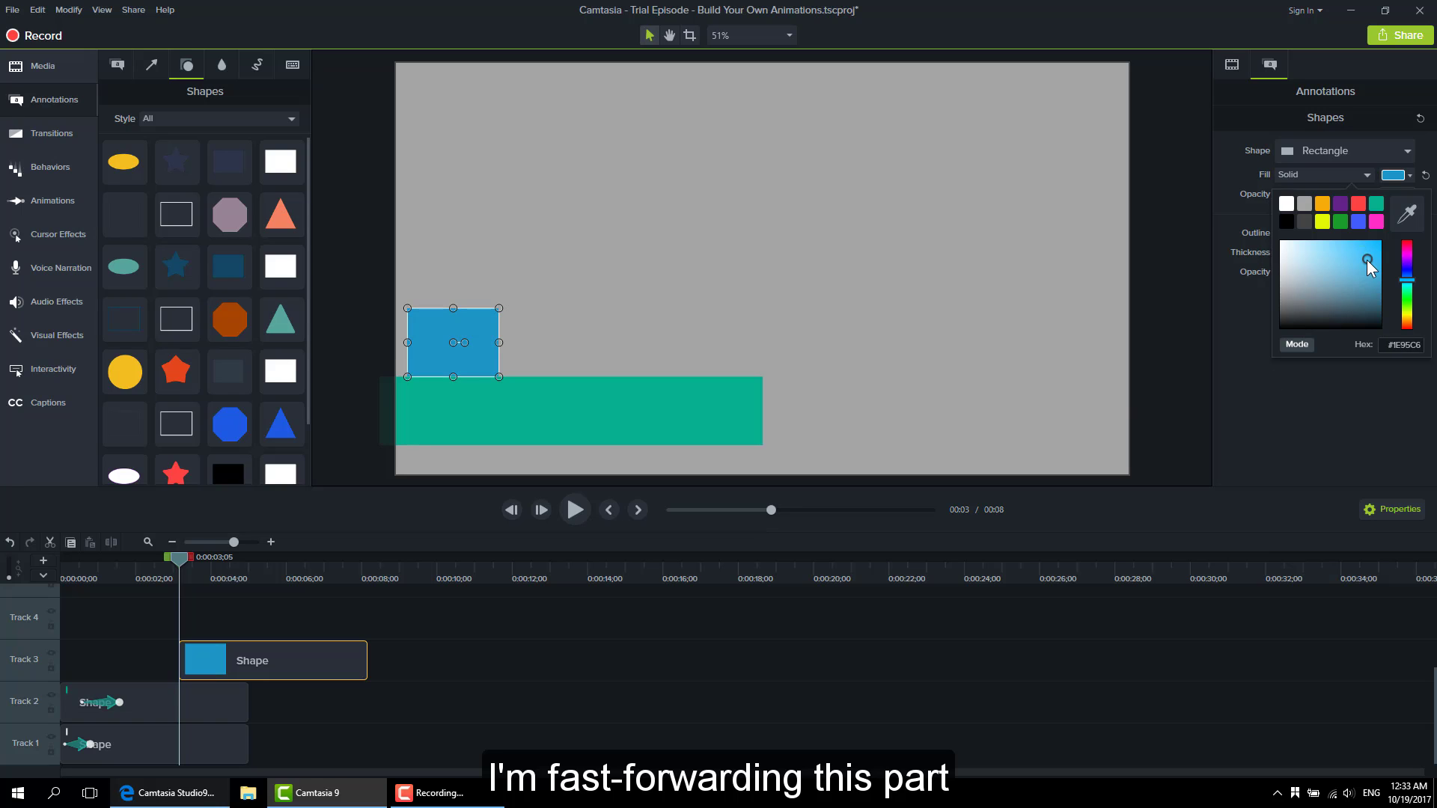
# Step: Fit the blue rectangle exactly over the teal one and move its clip to the start of the timeline
pyautogui.click(1129, 389)
pyautogui.moveTo(476, 324); pyautogui.dragTo(761, 411)
pyautogui.moveTo(330, 660); pyautogui.dragTo(184, 657)
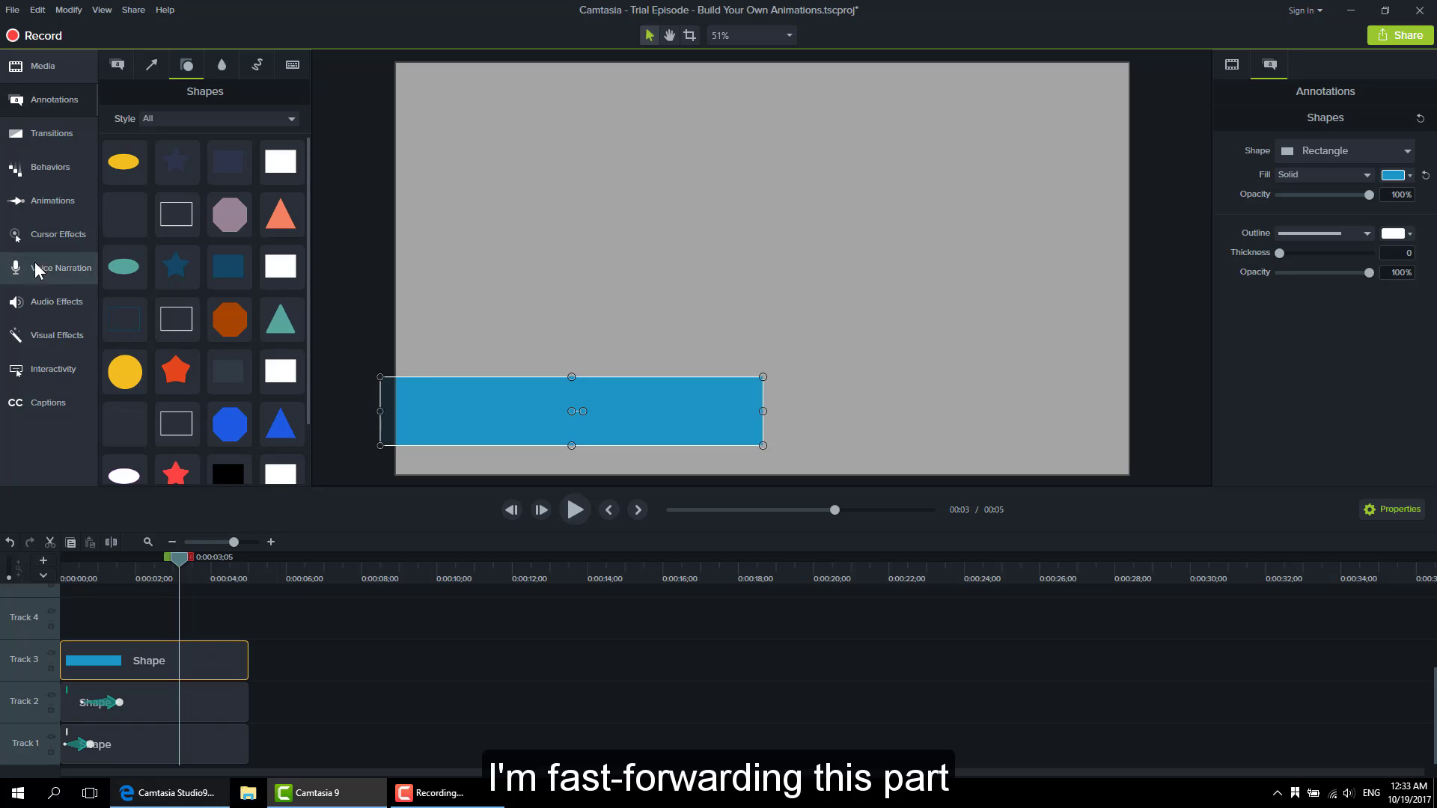
# Step: Add a Custom animation starting at 0:00:01;03 to the Track 3 clip and shrink the blue rectangle to the canvas's left edge at its start
pyautogui.click(52, 200)
pyautogui.moveTo(154, 108); pyautogui.dragTo(129, 660)
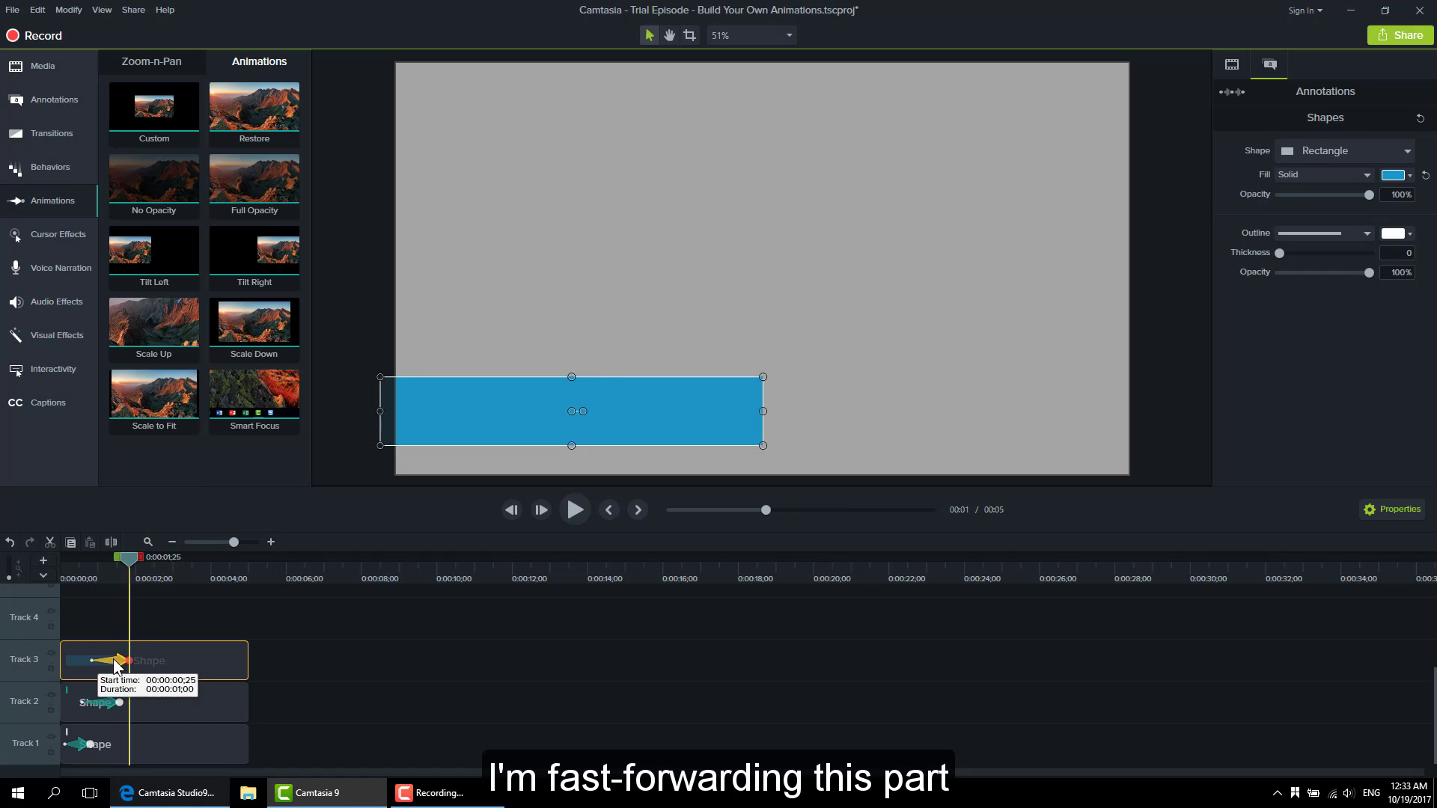
pyautogui.click(102, 661)
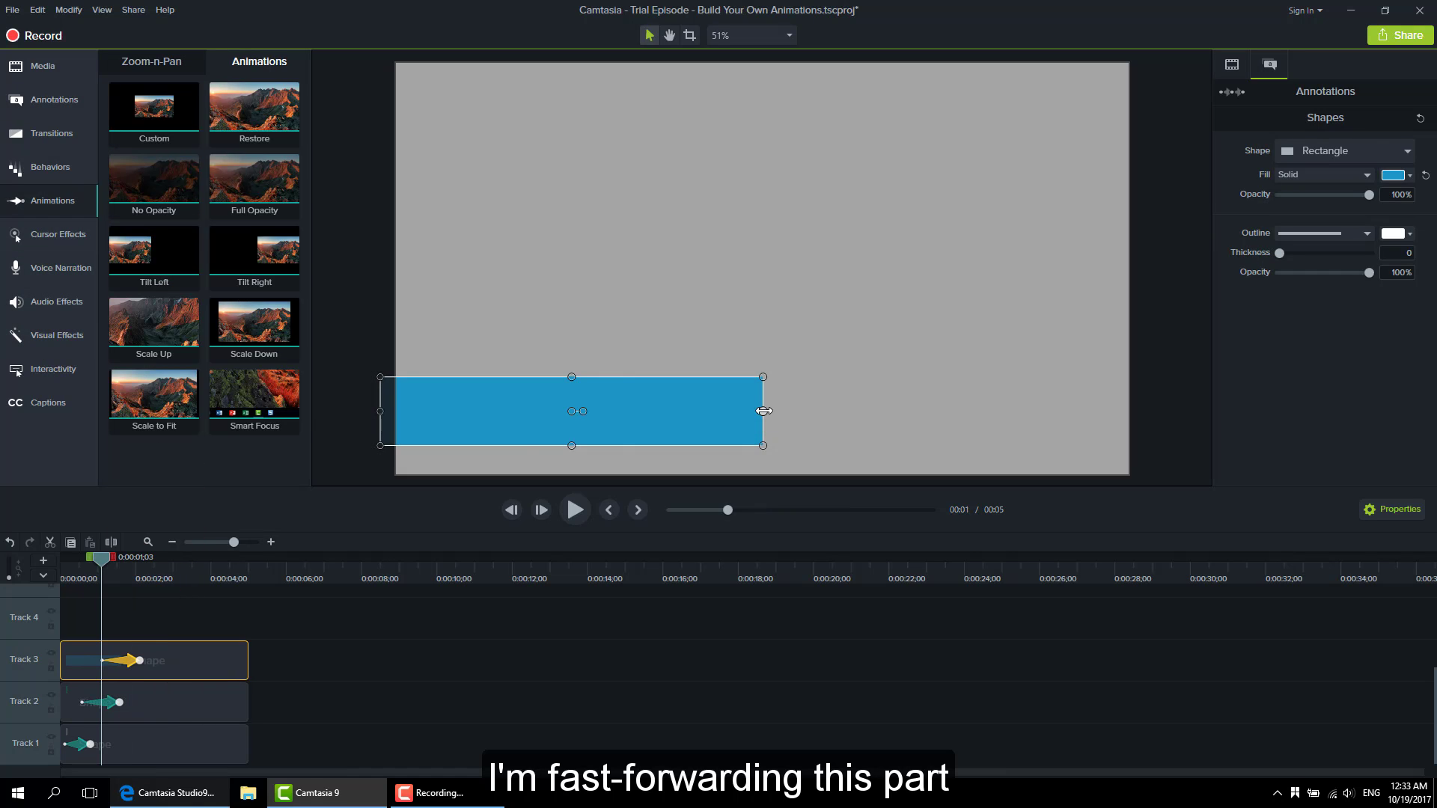
pyautogui.moveTo(763, 411); pyautogui.dragTo(396, 411)
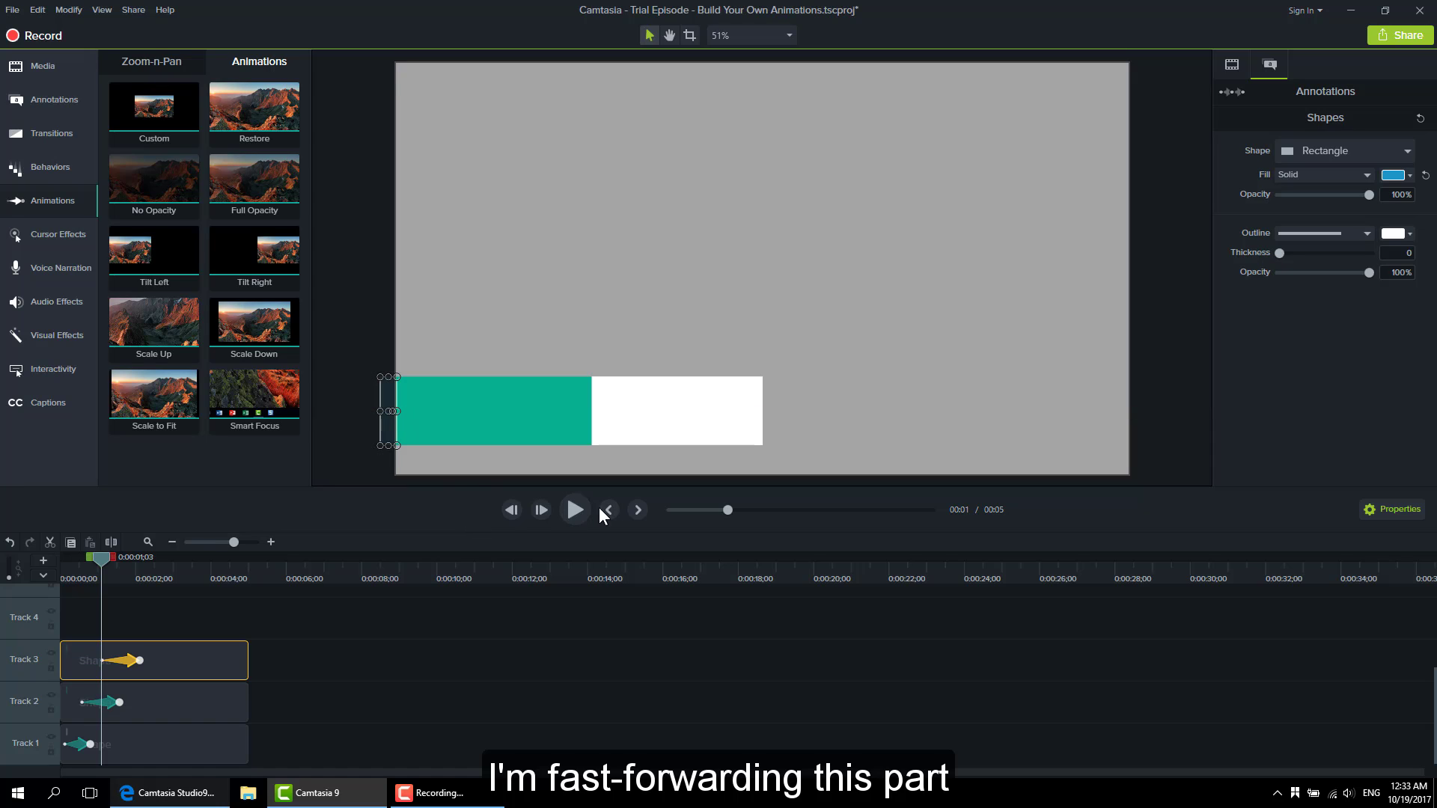
# Step: Play back the white, teal and blue rectangle animations together to check their timing
pyautogui.click(603, 509)
pyautogui.click(575, 509)
pyautogui.press('space')
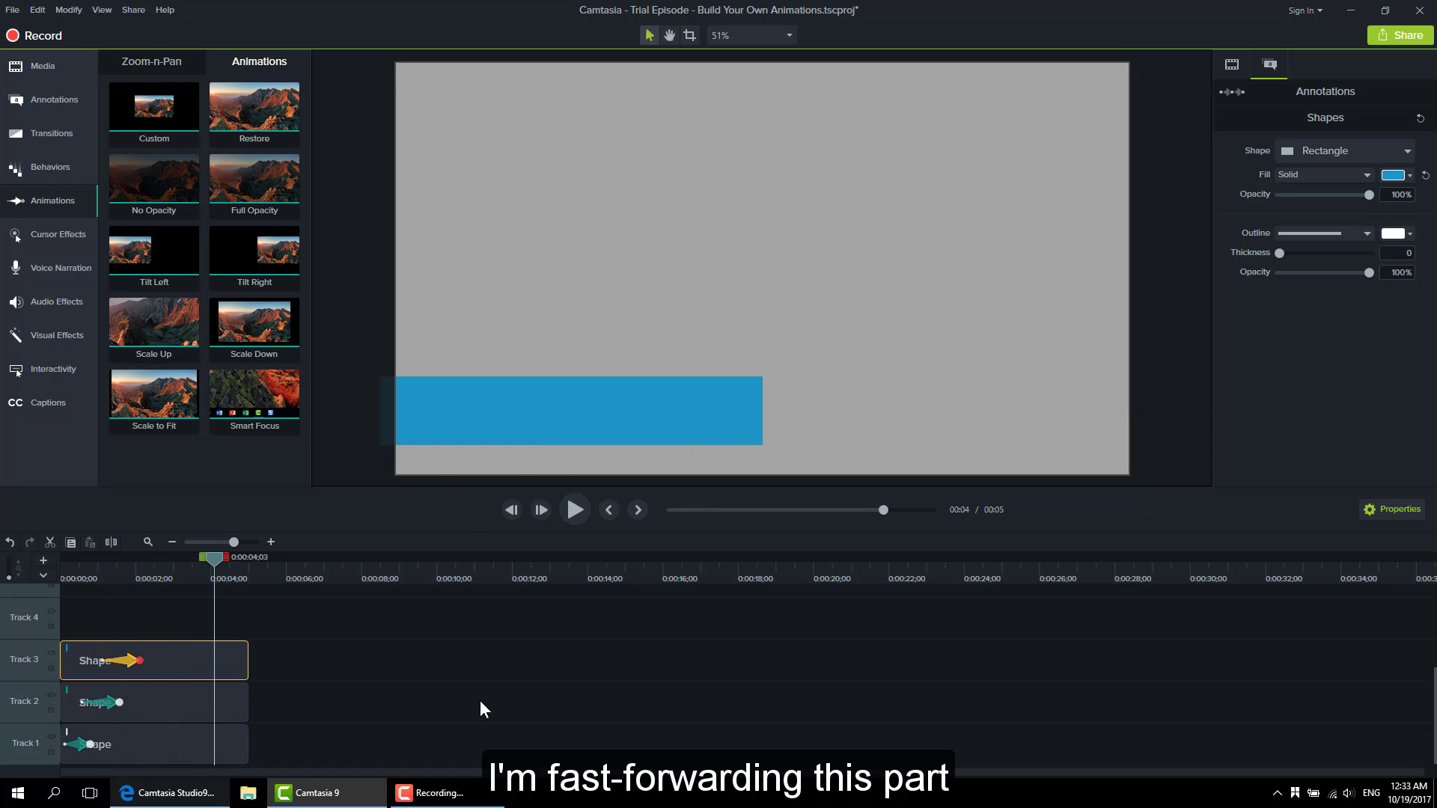
# Step: Place a fourth rectangle in dark blue on the canvas, on Track 4, and delete its Drop Shadow effect
pyautogui.scroll(1, 494, 700)
pyautogui.click(51, 99)
pyautogui.moveTo(228, 266); pyautogui.dragTo(498, 320)
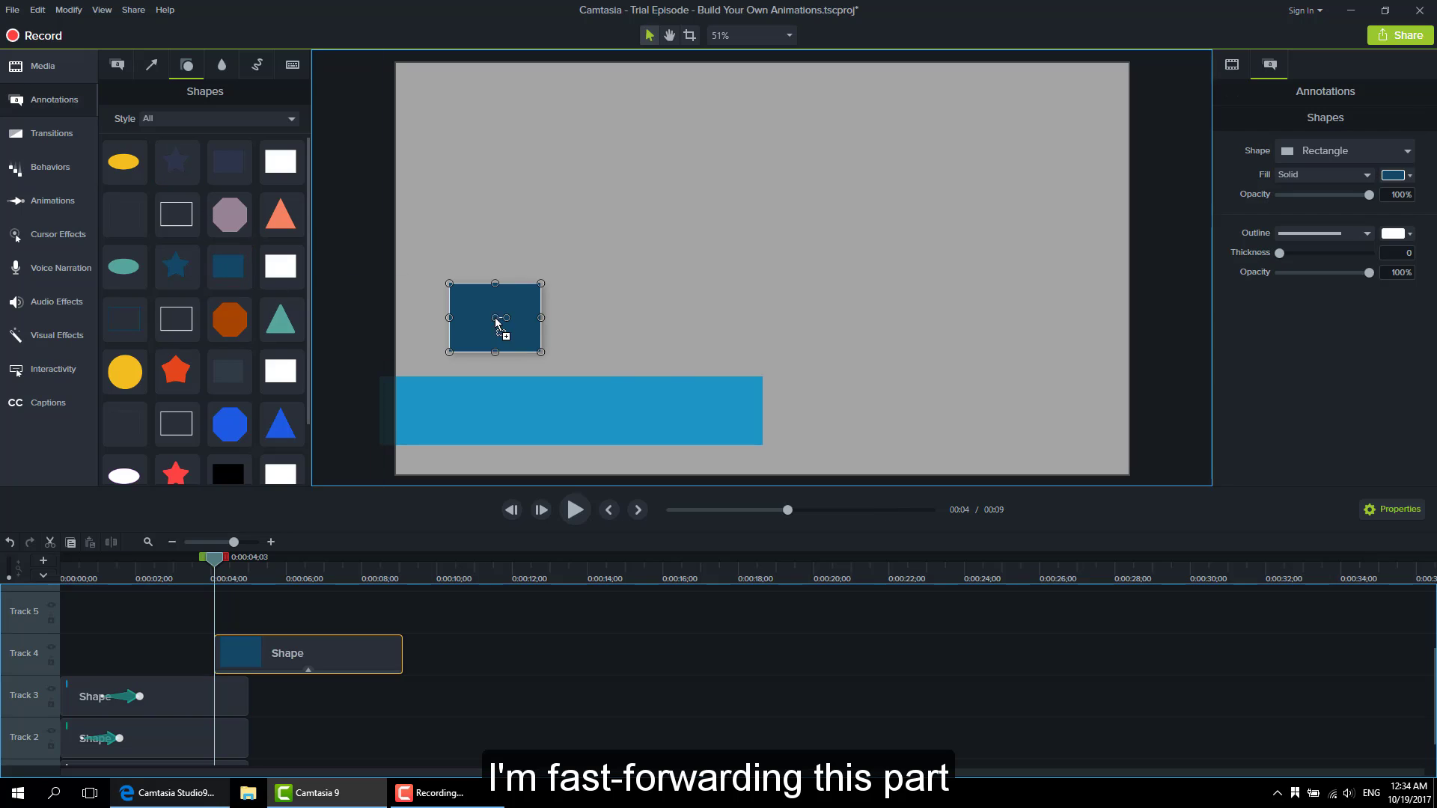
pyautogui.click(308, 672)
pyautogui.click(285, 664)
pyautogui.press('Delete')
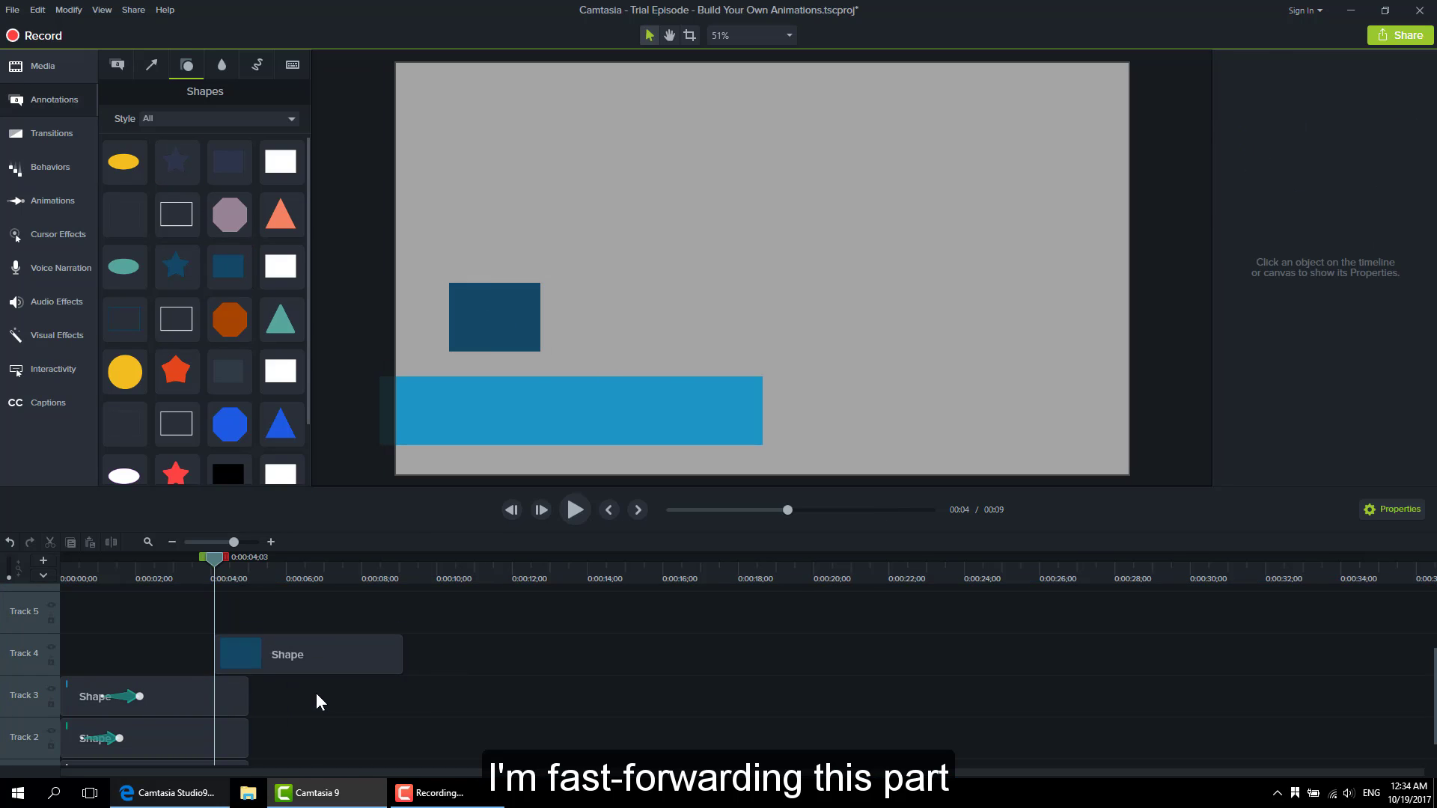
# Step: Change the Track 4 rectangle's fill to a softer, lighter blue
pyautogui.click(363, 663)
pyautogui.click(1409, 180)
pyautogui.moveTo(1377, 263); pyautogui.dragTo(1332, 259)
# Step: Fit the light blue rectangle exactly over the blue one and align its clip with the timeline's start
pyautogui.moveTo(527, 284); pyautogui.dragTo(763, 411)
pyautogui.moveTo(300, 657); pyautogui.dragTo(163, 668)
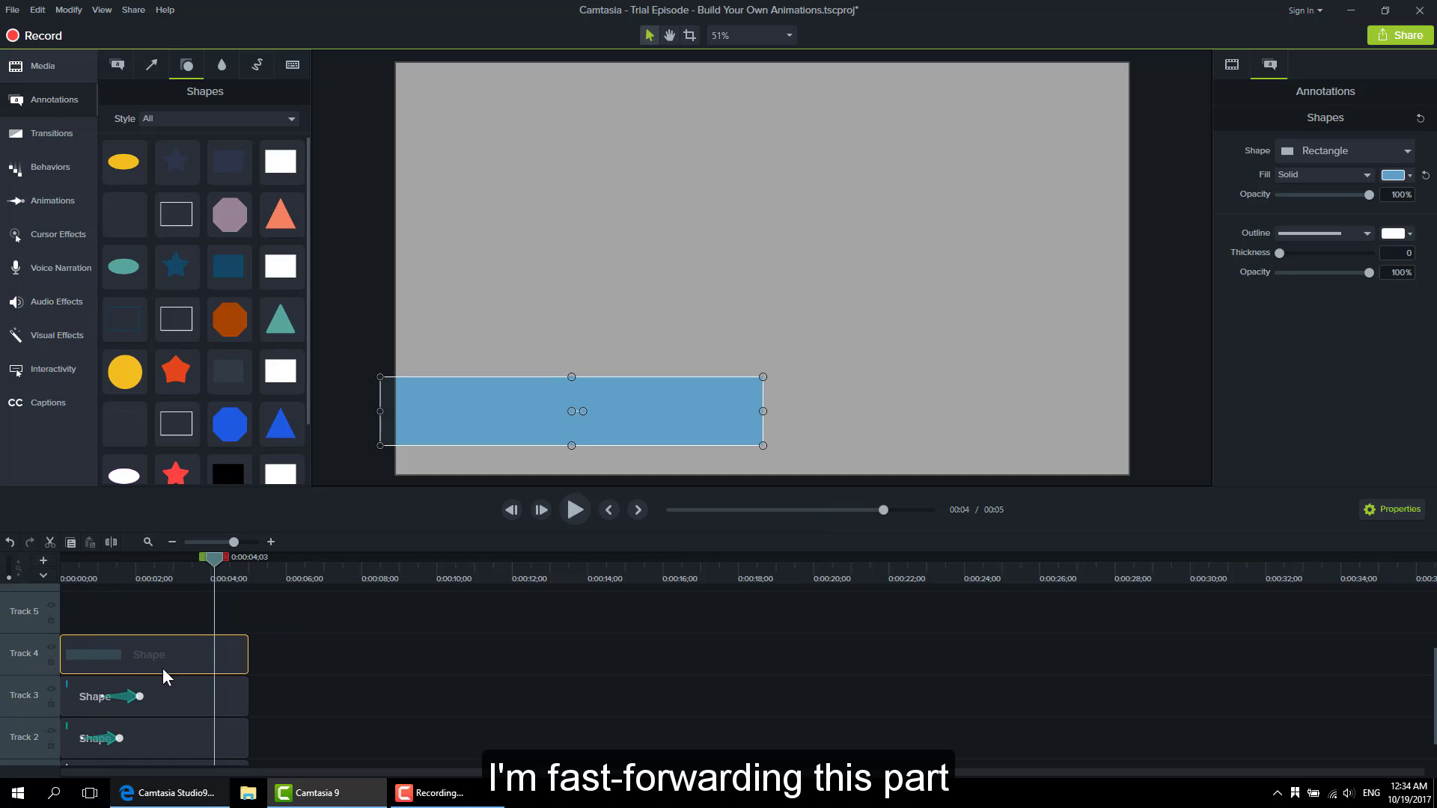
# Step: Add a Custom animation starting at 0:00:01;22 to the Track 4 clip and extend its end to 0:00:04;19
pyautogui.click(53, 200)
pyautogui.moveTo(153, 119); pyautogui.dragTo(161, 662)
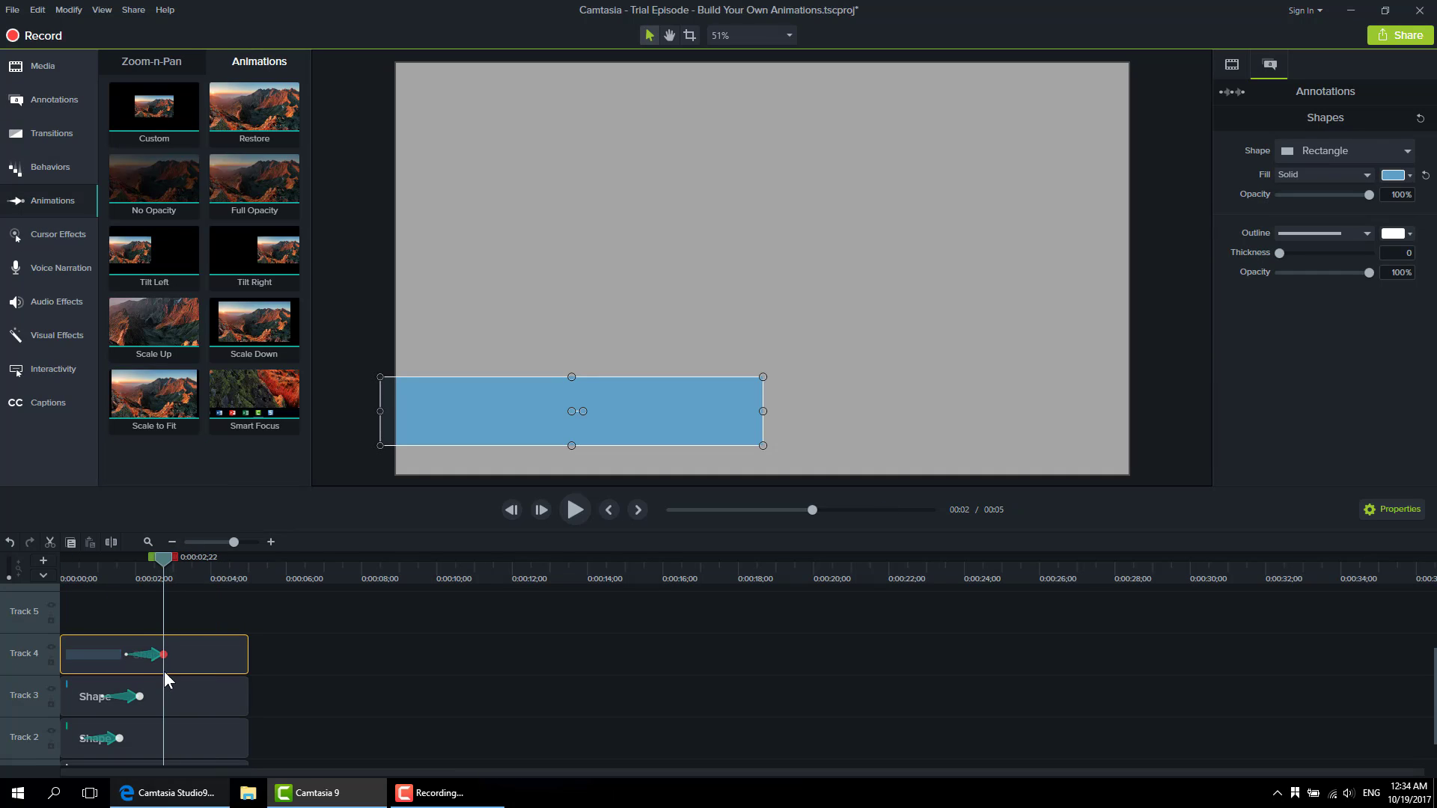
pyautogui.moveTo(165, 654); pyautogui.dragTo(235, 654)
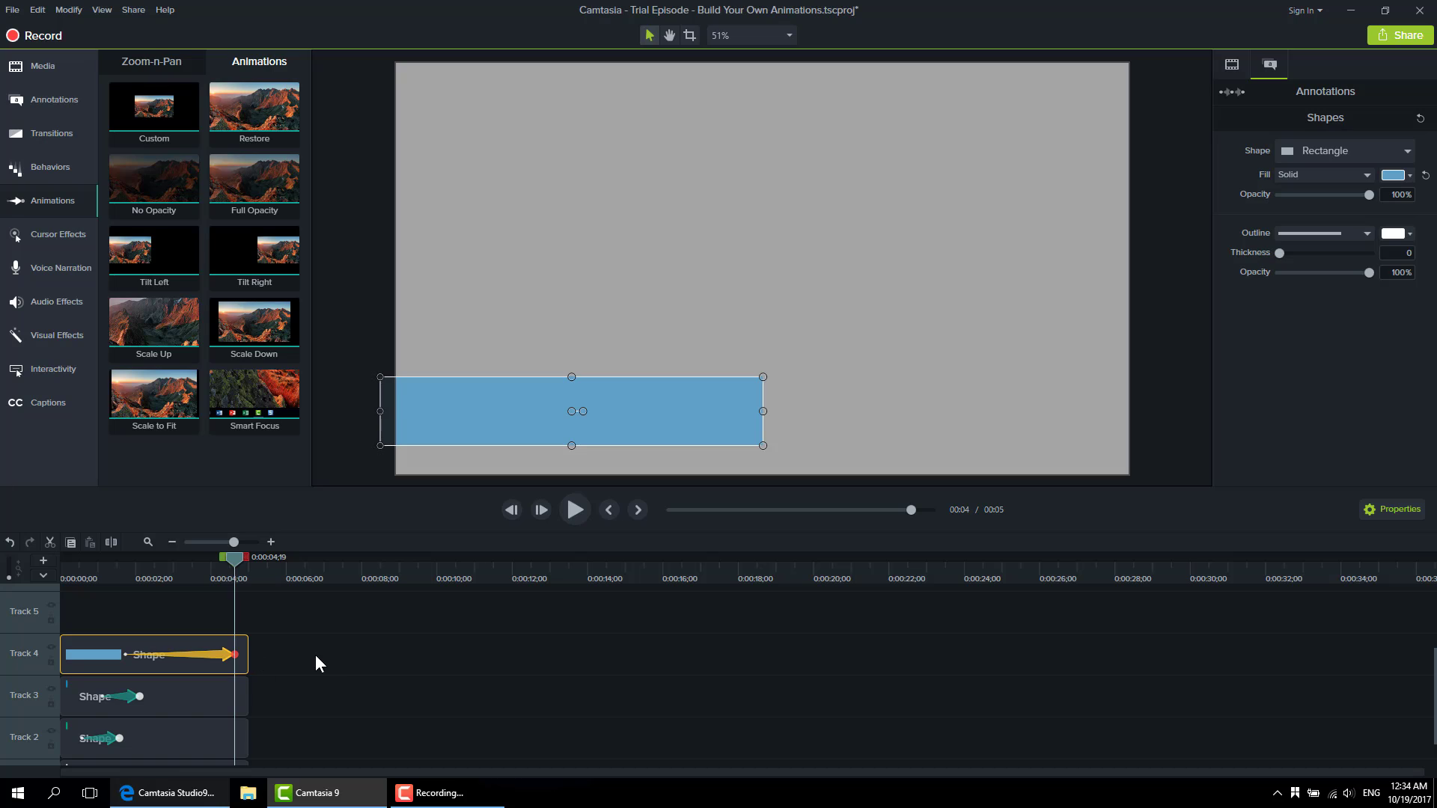
pyautogui.click(336, 652)
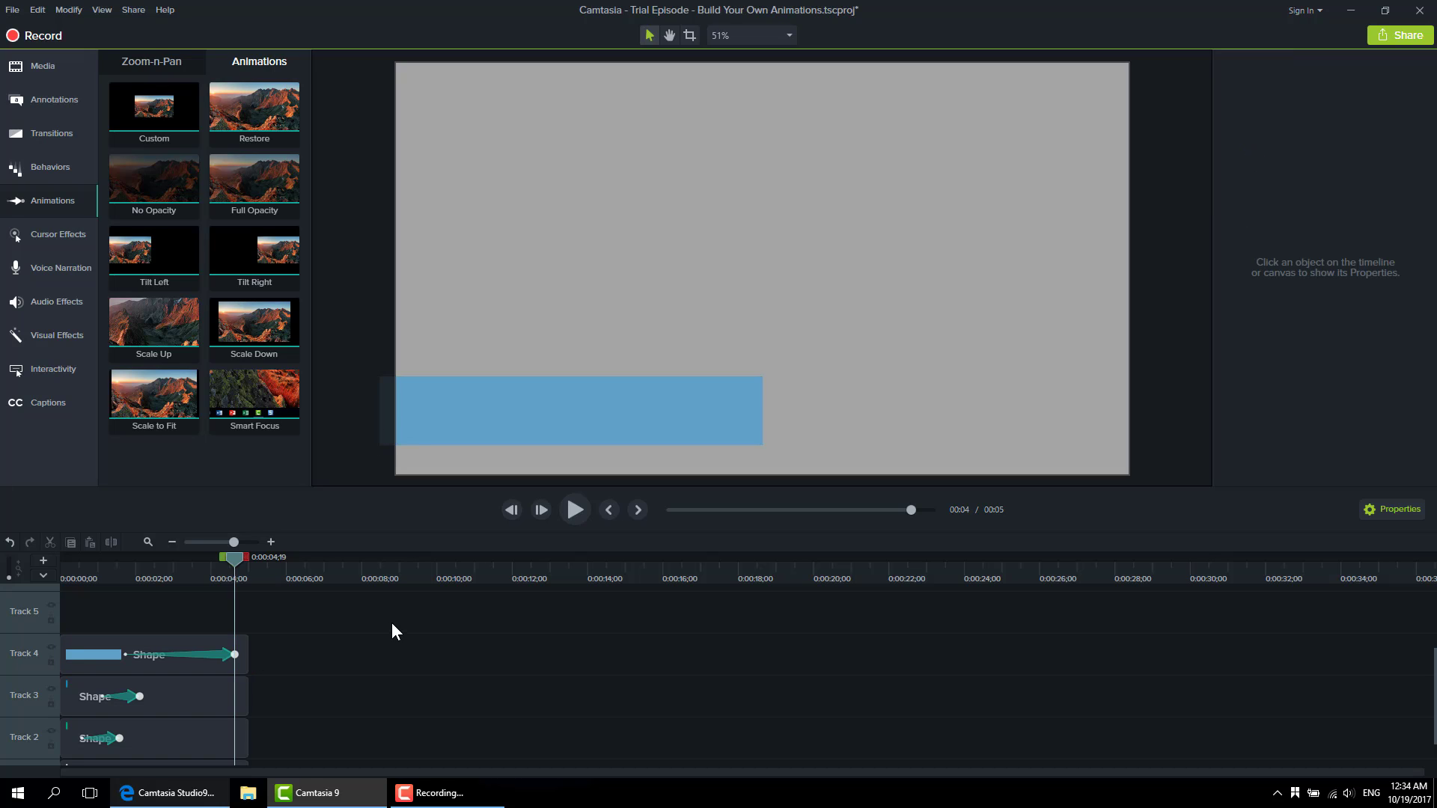
# Step: Shrink the light blue rectangle to the canvas's left edge at its animation's start and play the full sequence from the beginning
pyautogui.click(126, 655)
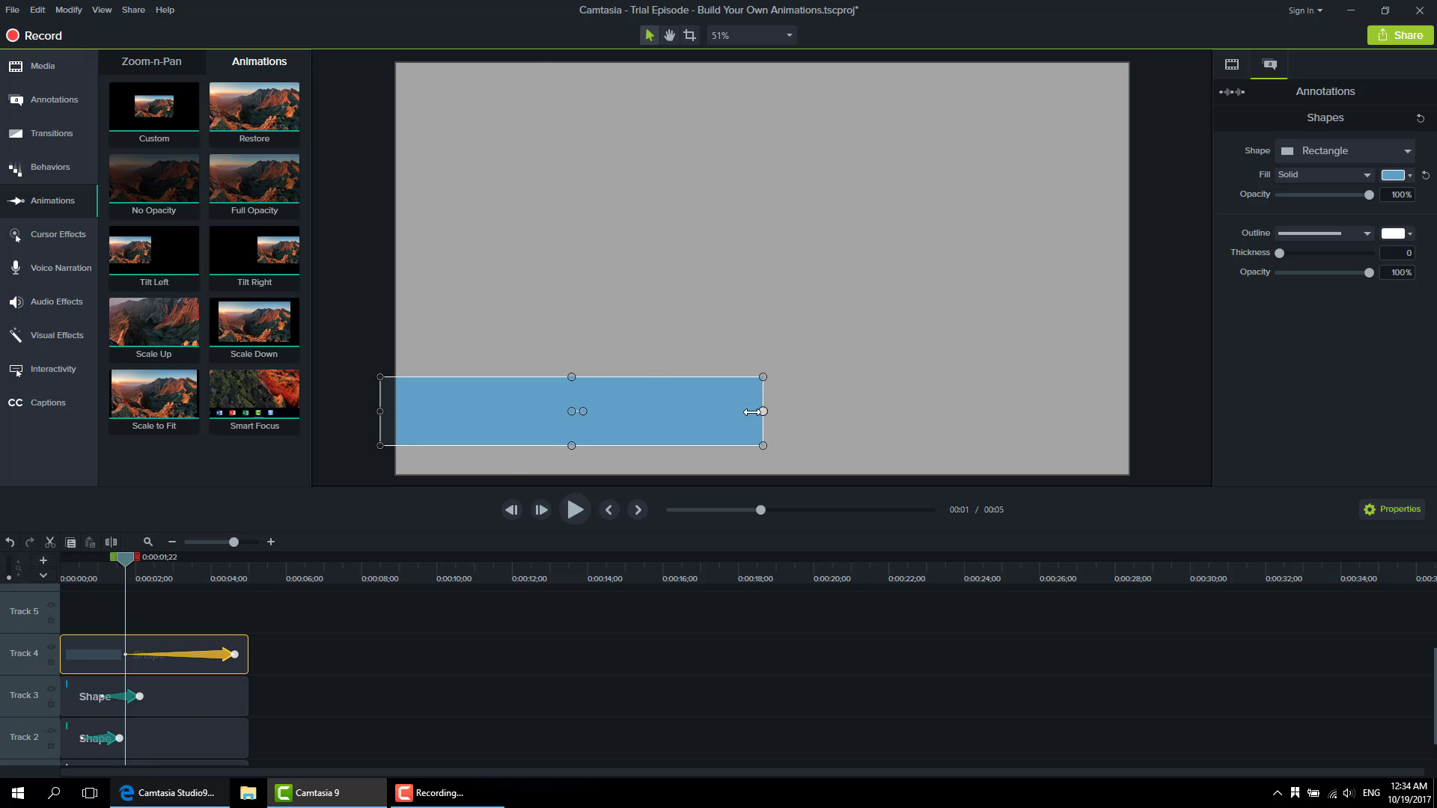
pyautogui.moveTo(751, 412); pyautogui.dragTo(353, 410)
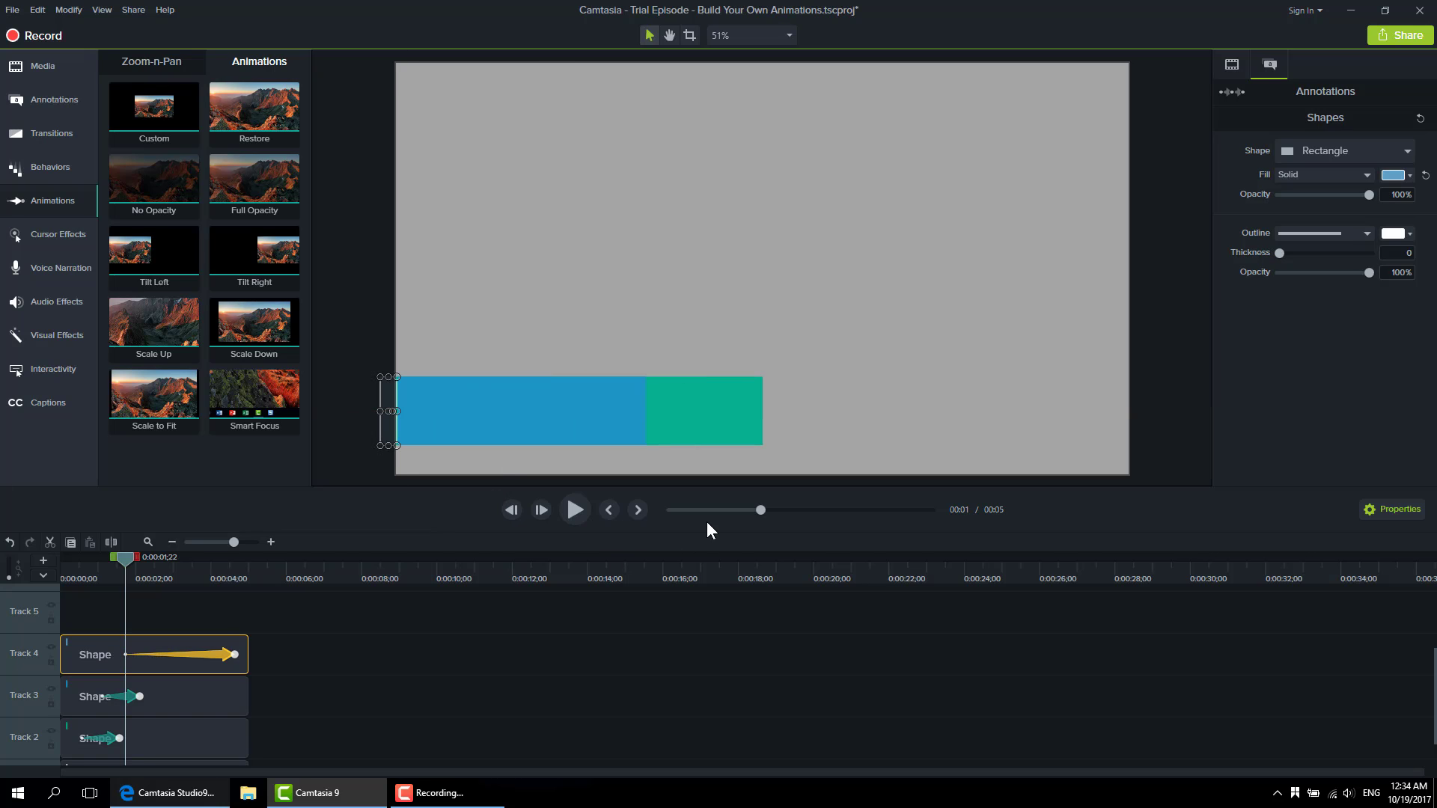
pyautogui.click(610, 510)
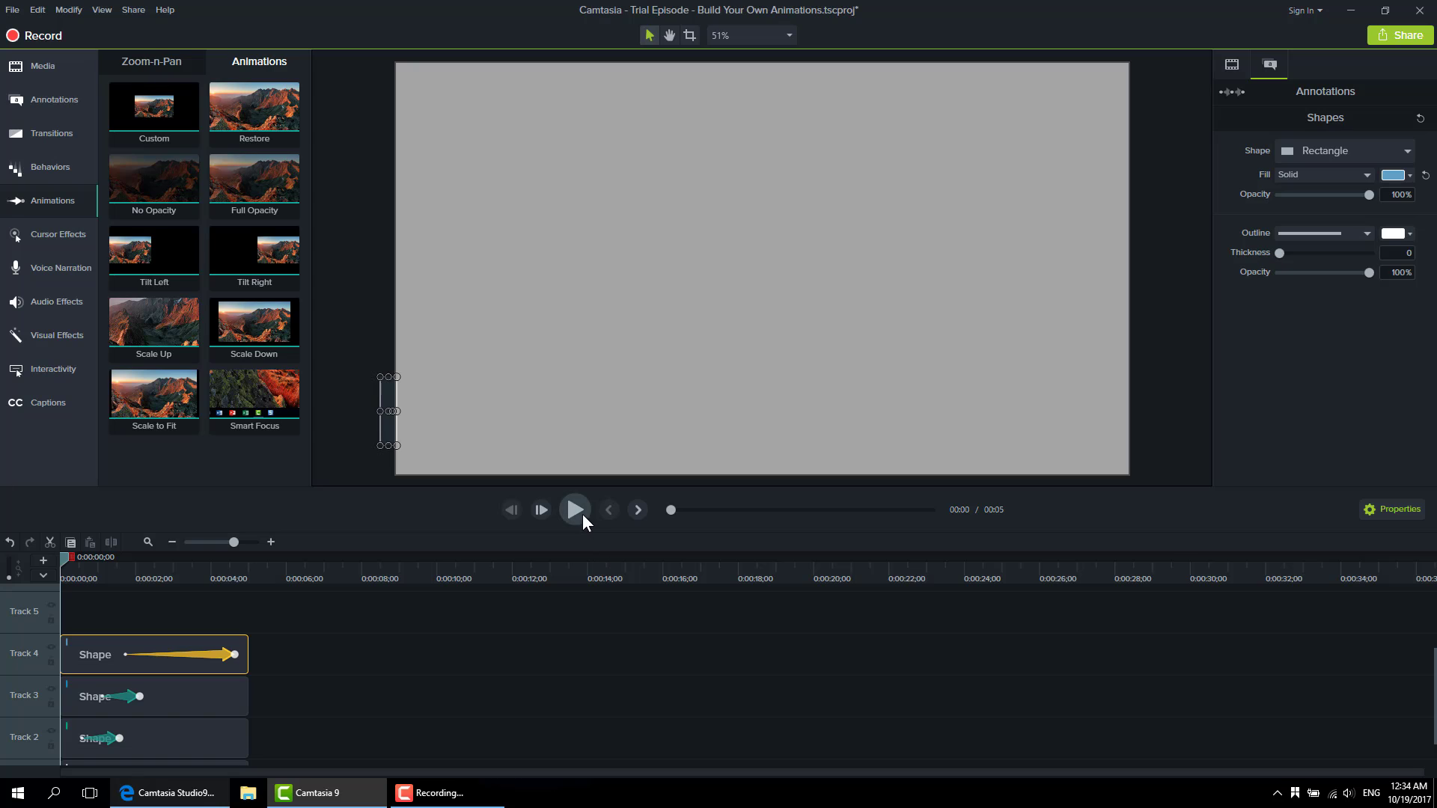
pyautogui.click(575, 510)
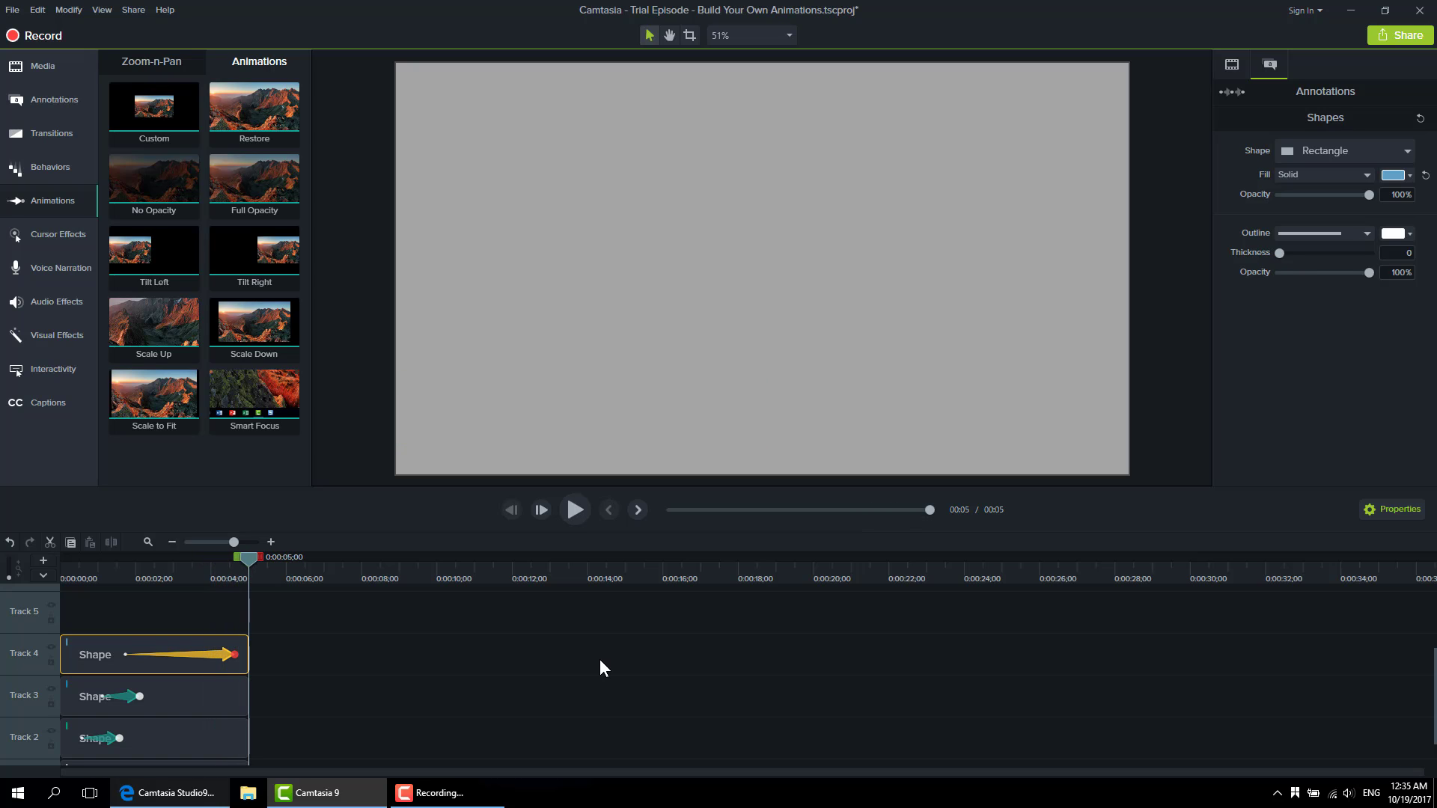
pyautogui.click(600, 661)
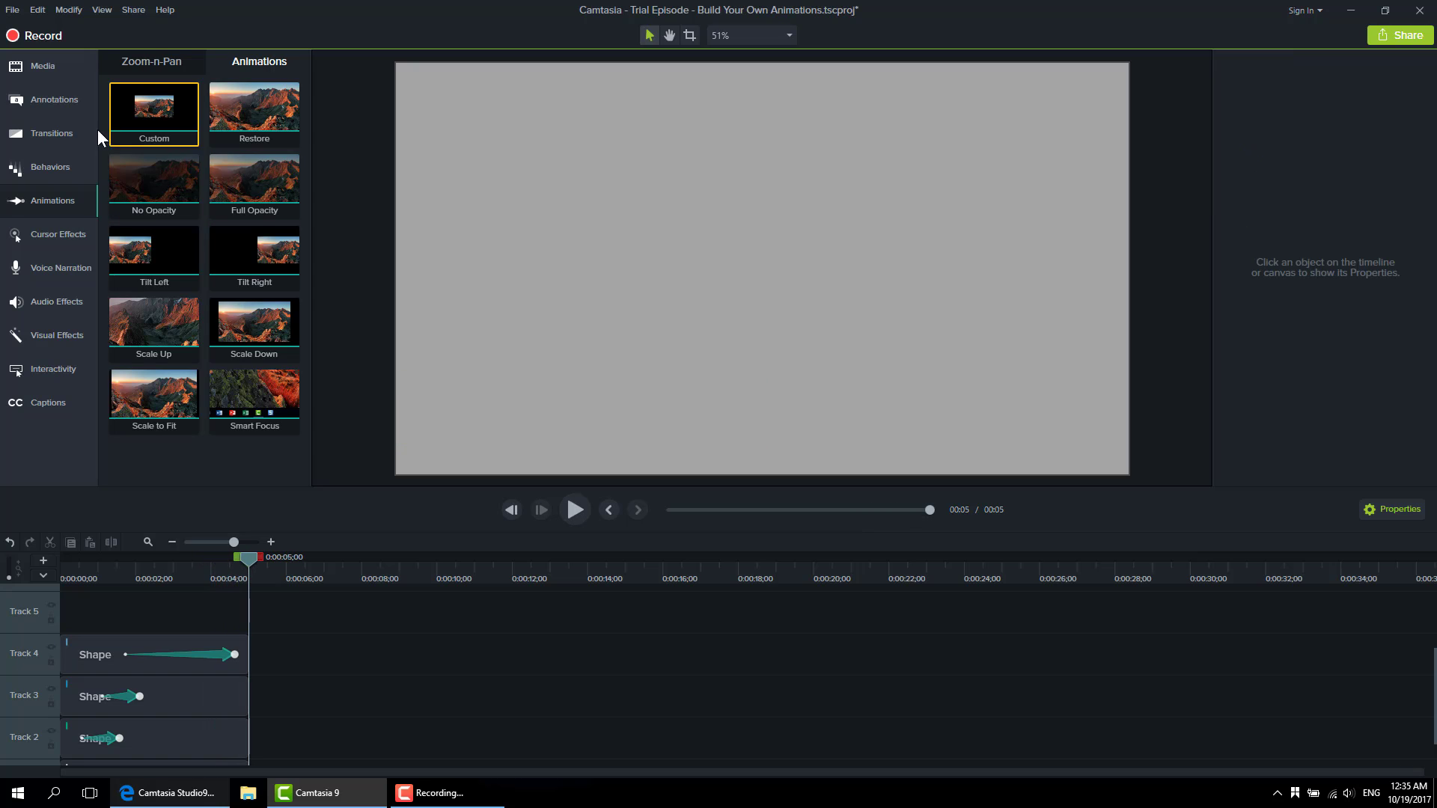
# Step: Add a plain white text callout to the canvas and place its clip on Track 5 at the timeline's start
pyautogui.click(63, 109)
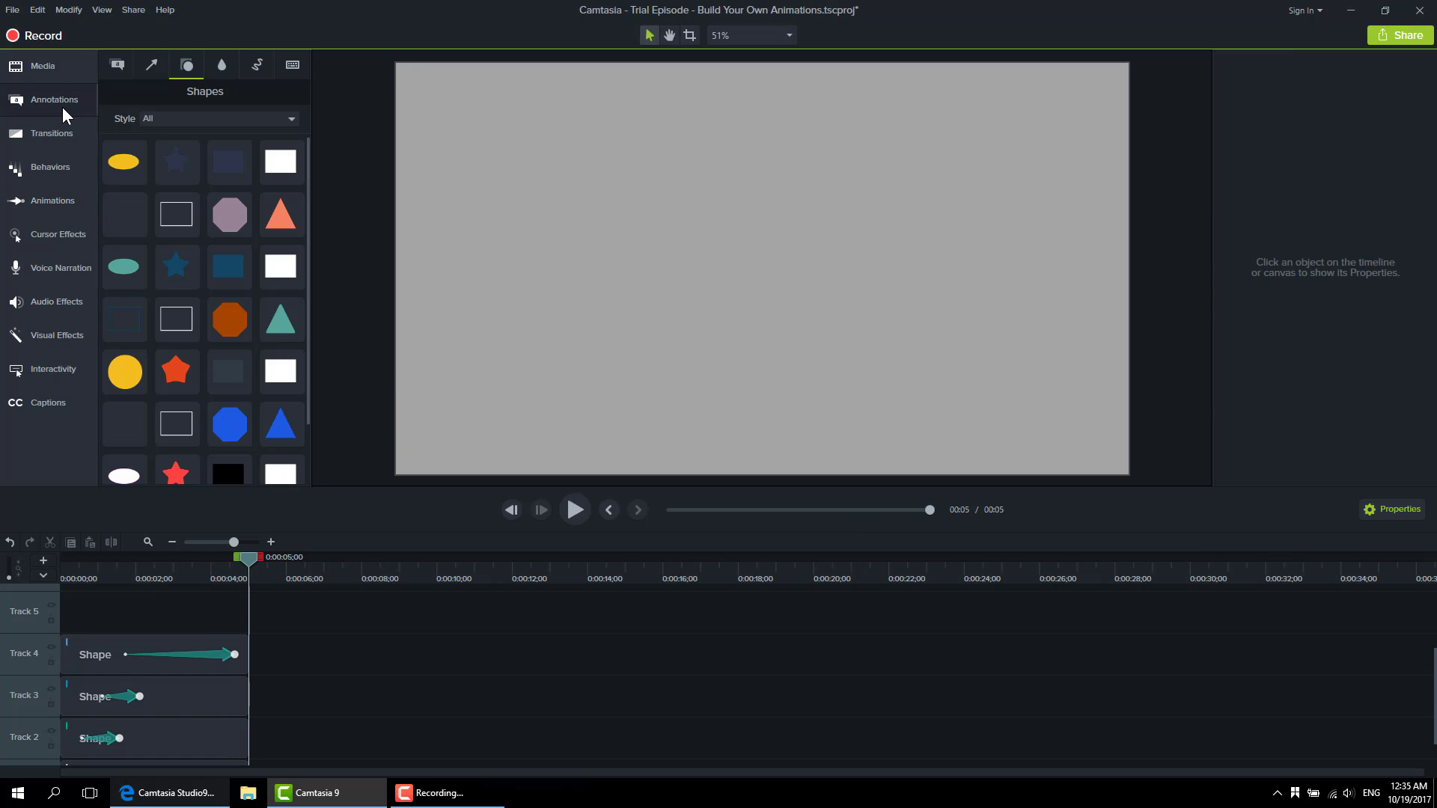
pyautogui.click(119, 65)
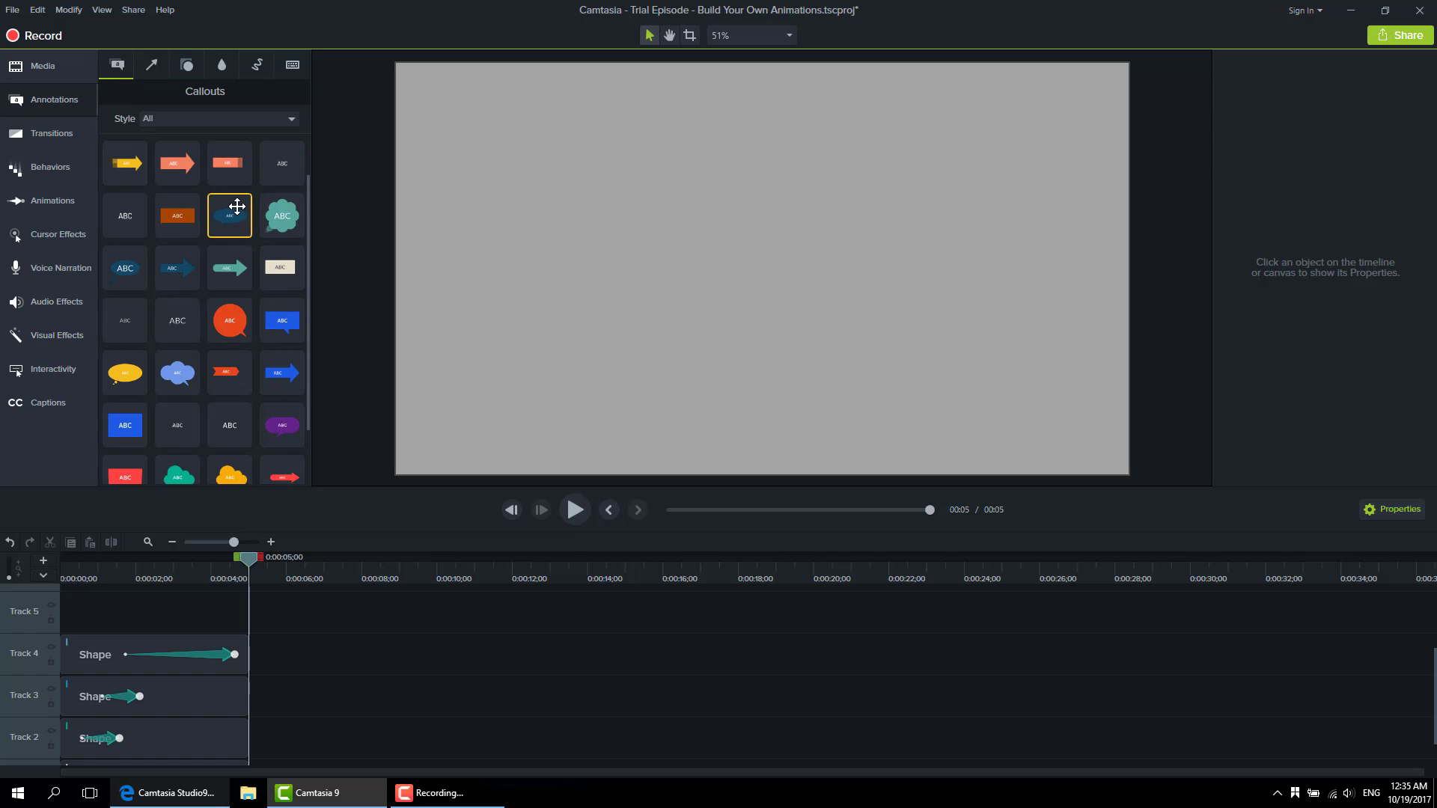
pyautogui.moveTo(273, 174); pyautogui.dragTo(490, 344)
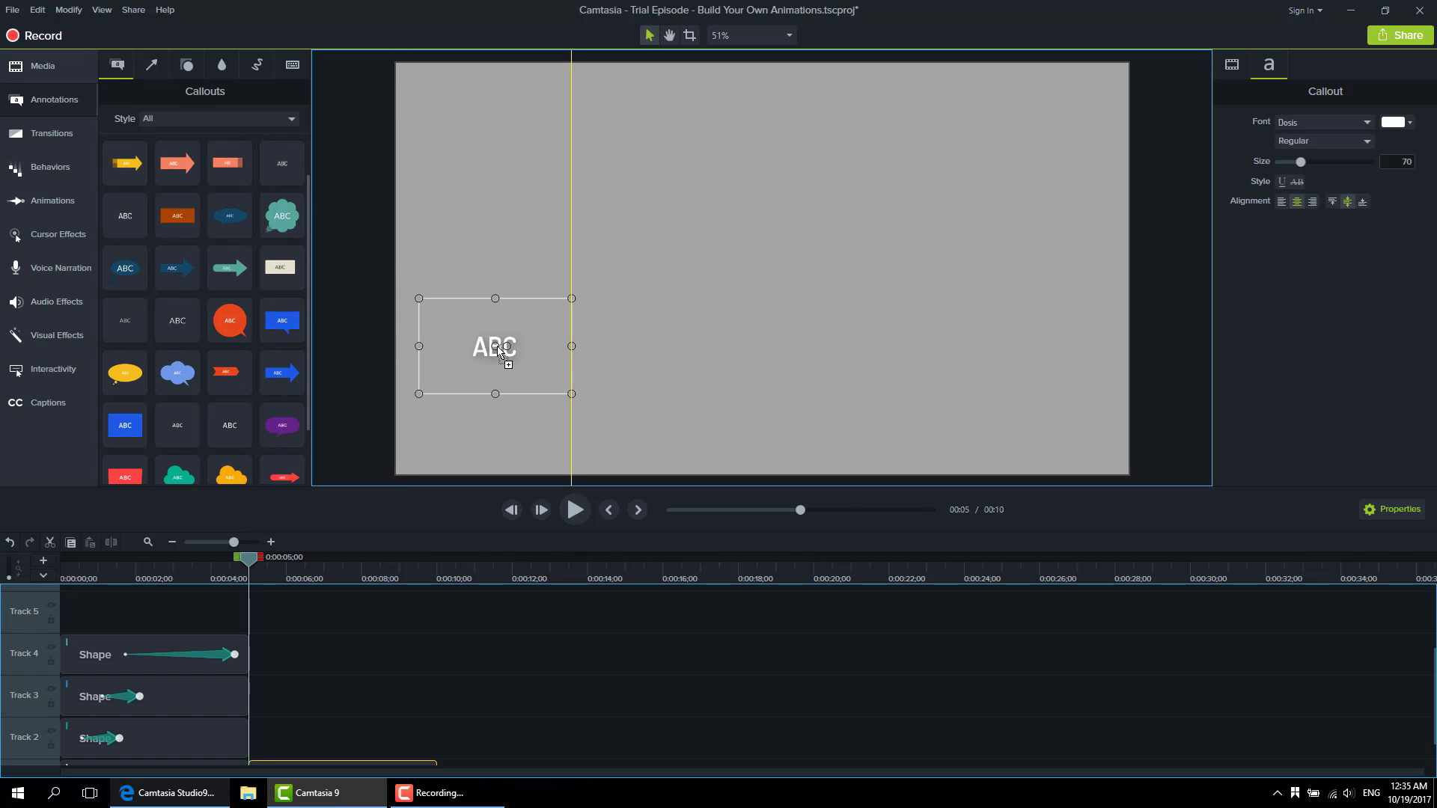
pyautogui.moveTo(314, 740); pyautogui.dragTo(126, 601)
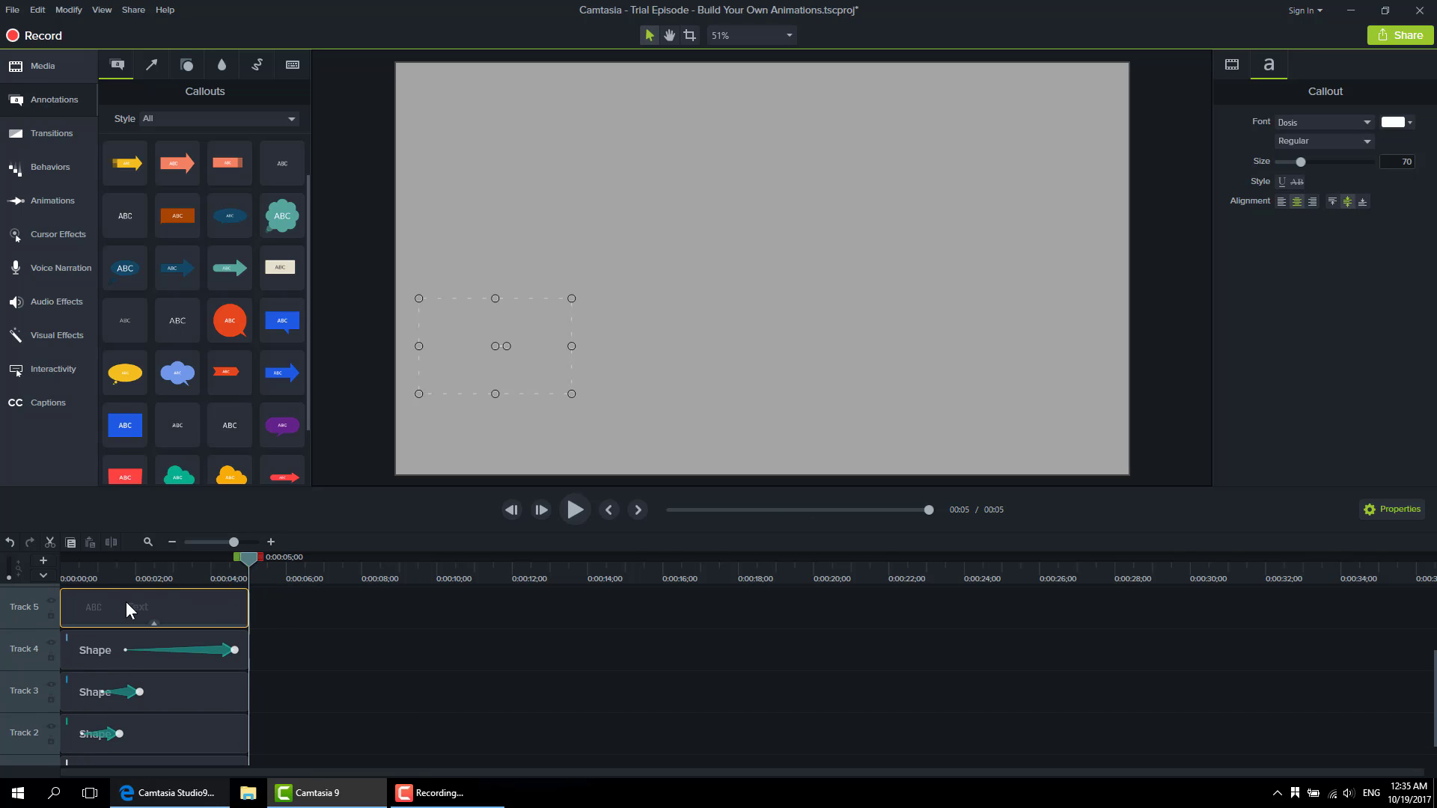
# Step: Replace the callout's text with "Camtasia Course by" plus the author's first name and widen its box to fit one line
pyautogui.click(111, 580)
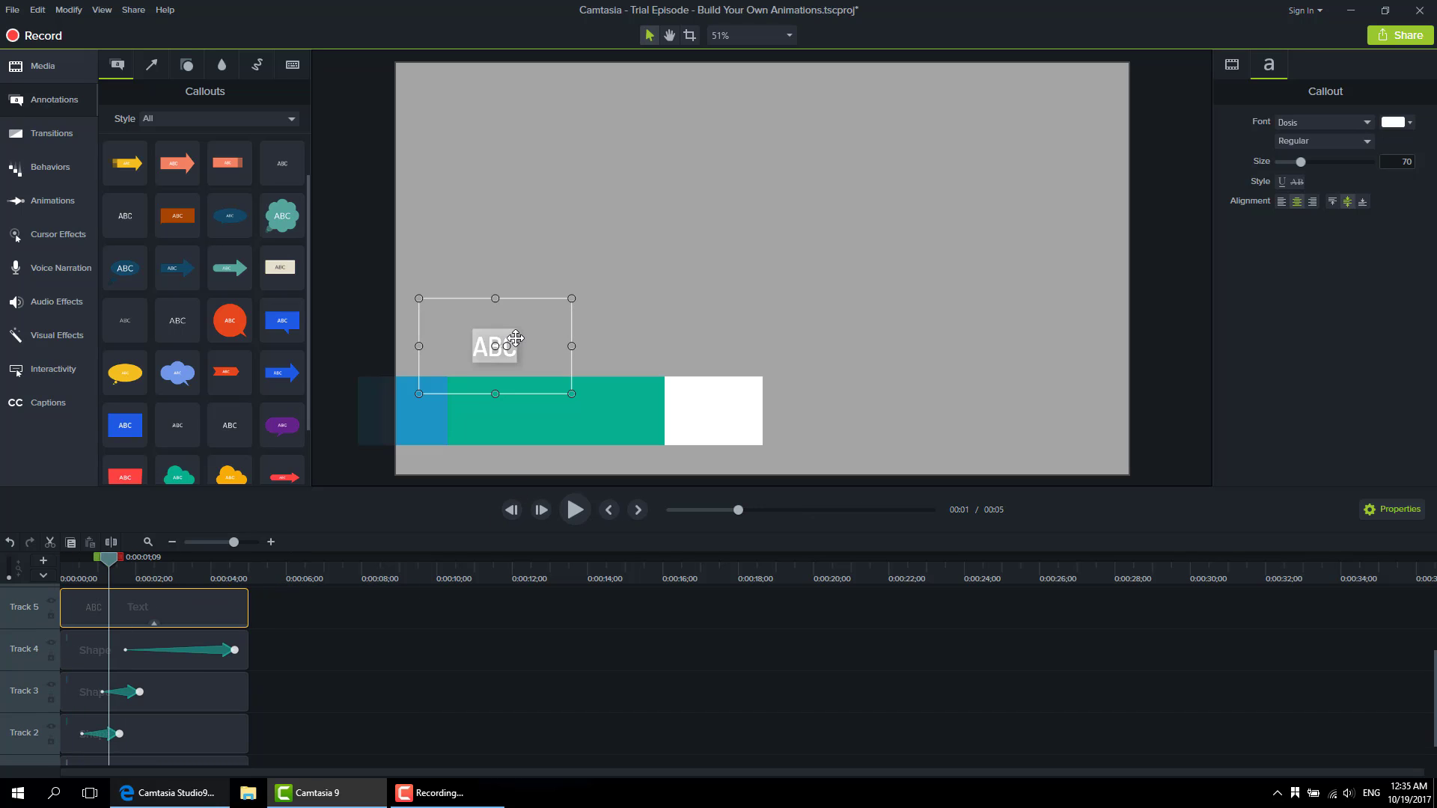
pyautogui.write('Camtasia Course ')
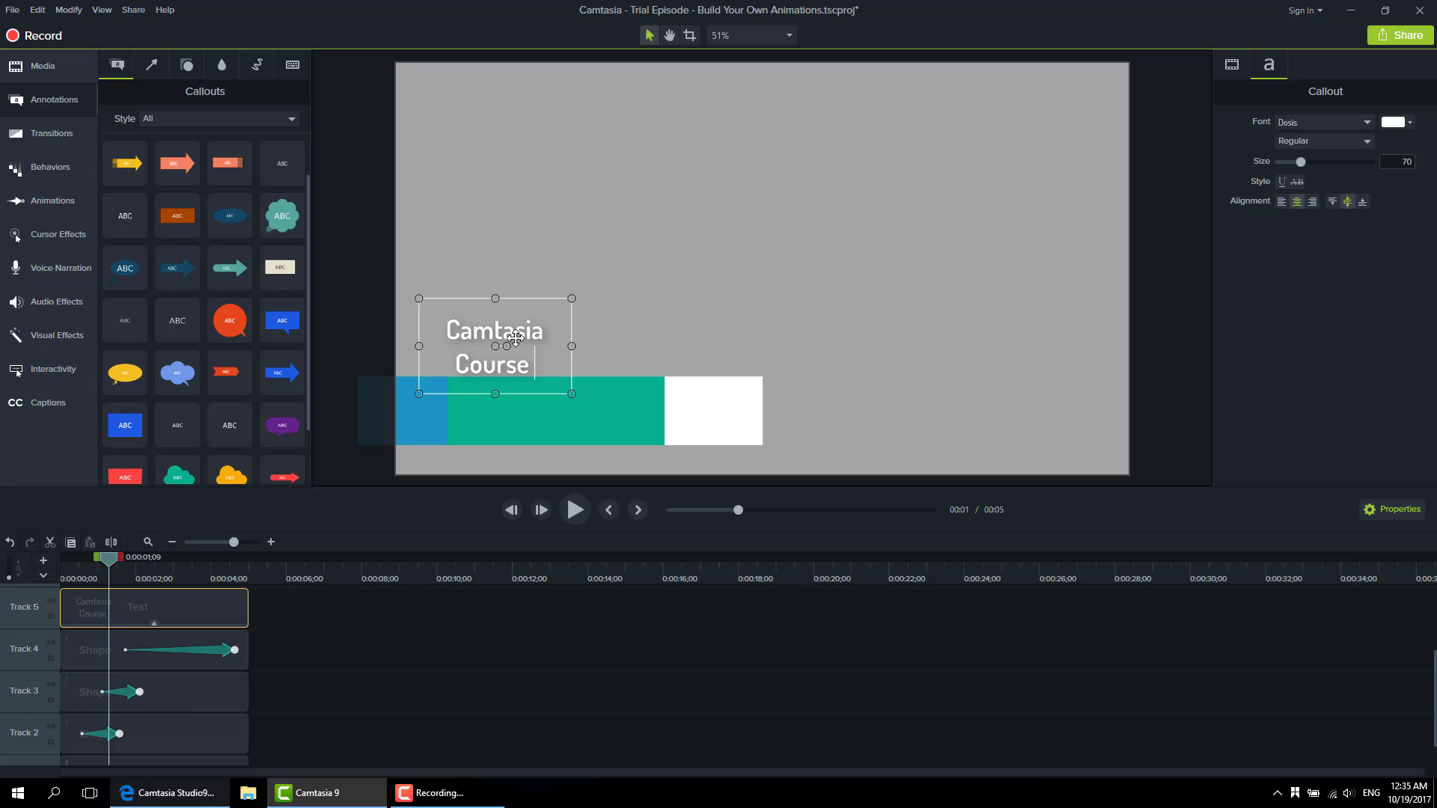
pyautogui.write('by Isaac')
pyautogui.moveTo(571, 346); pyautogui.dragTo(734, 346)
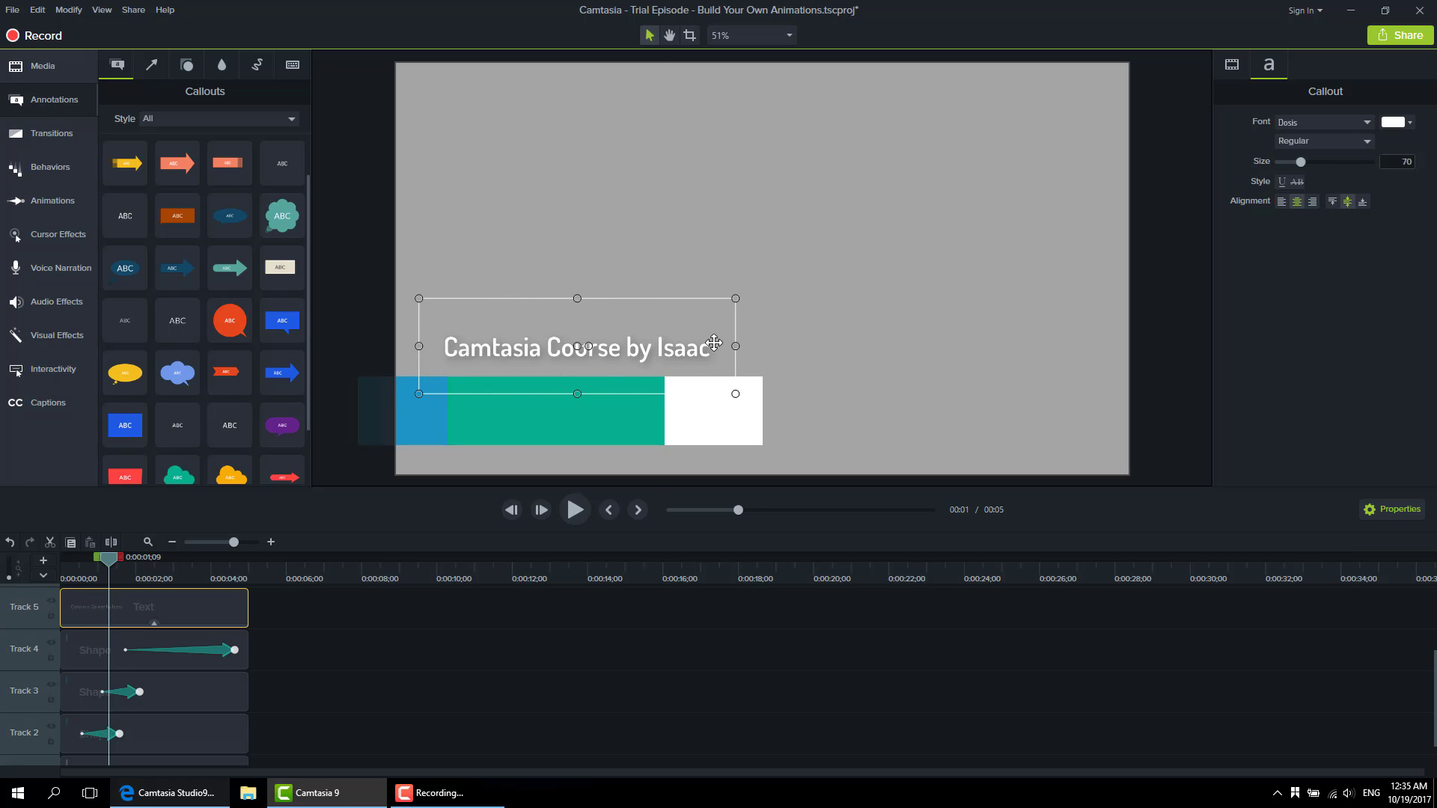
# Step: Move and resize the text callout's box so it exactly covers the rectangles' visible area inside the canvas
pyautogui.moveTo(608, 343); pyautogui.dragTo(618, 397)
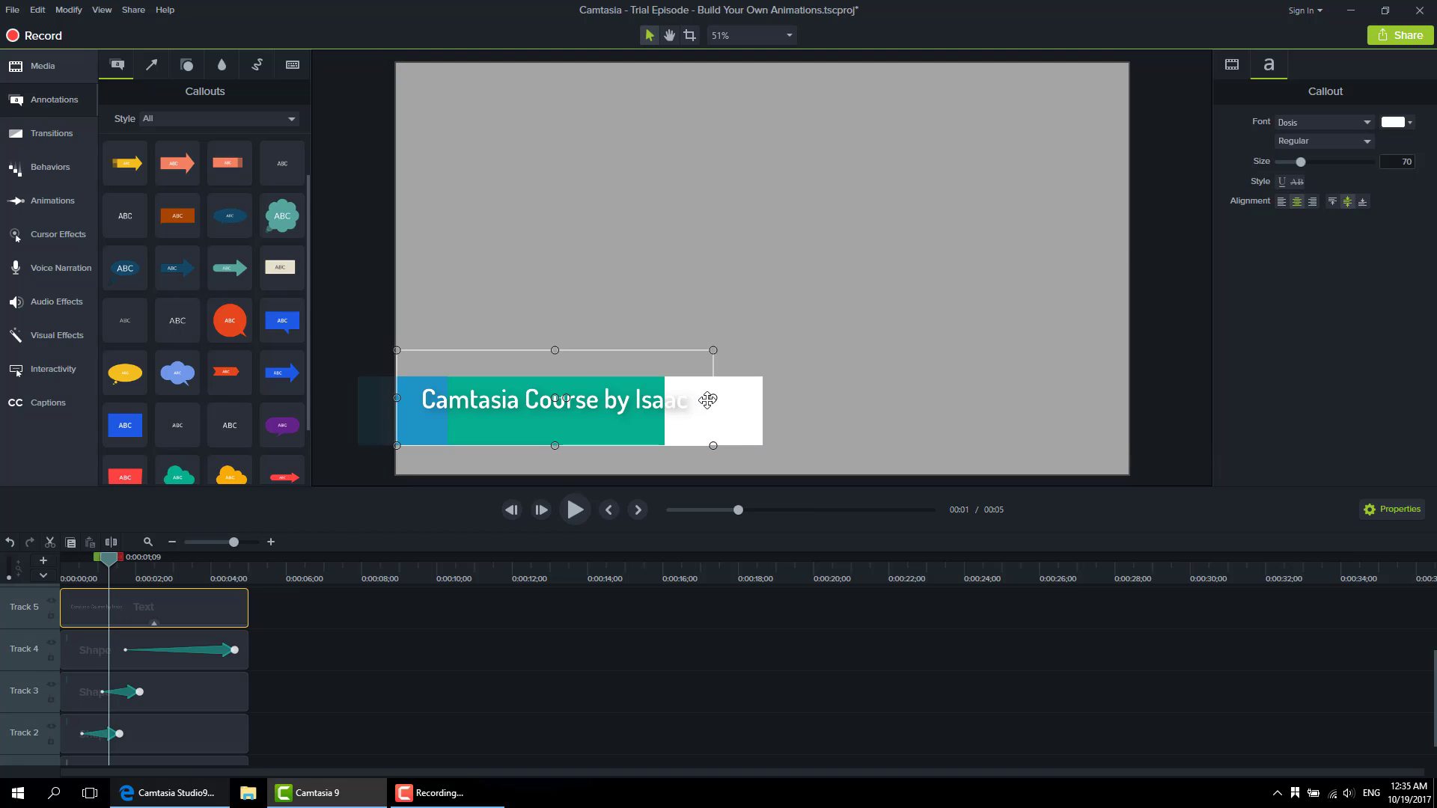
pyautogui.moveTo(712, 397); pyautogui.dragTo(762, 398)
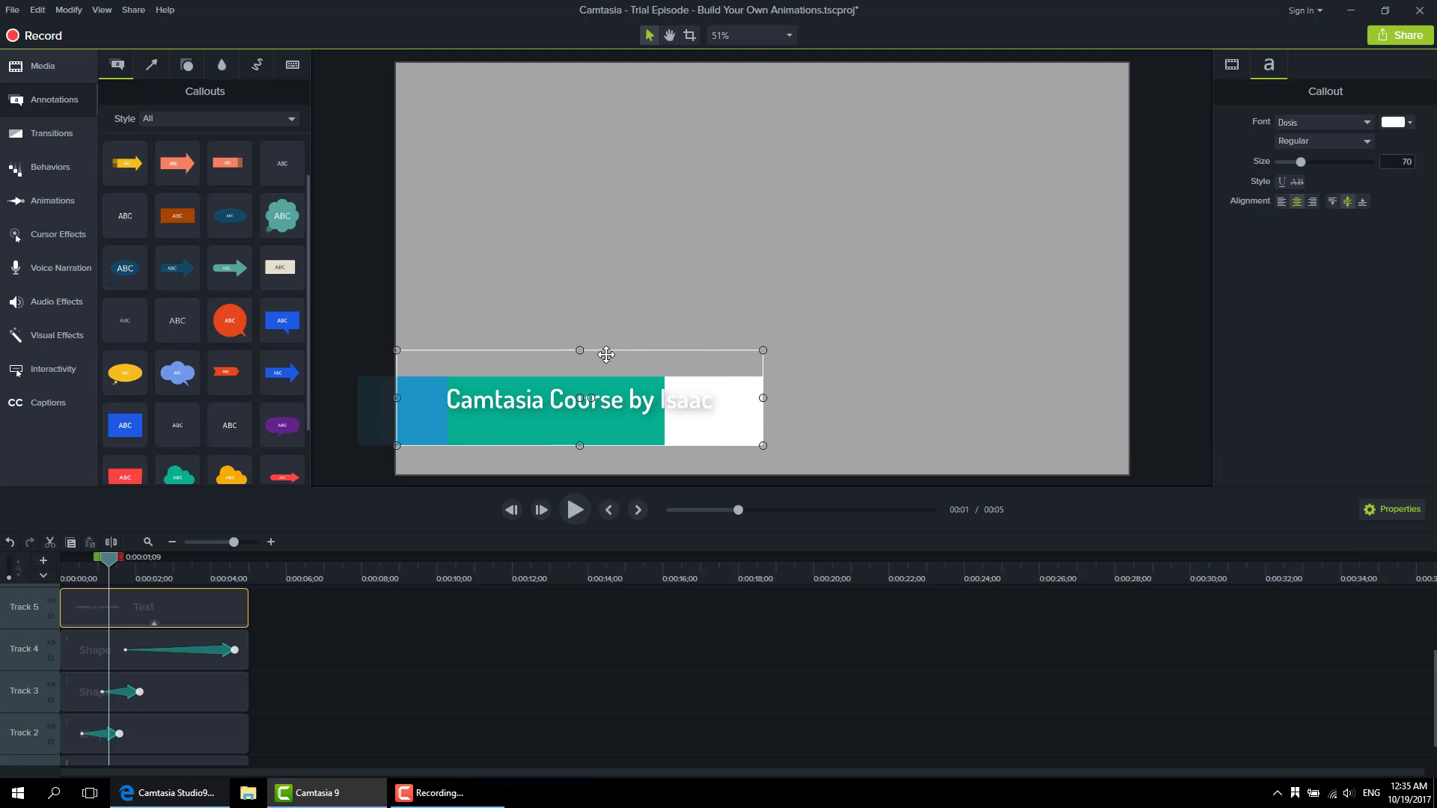
pyautogui.moveTo(580, 350); pyautogui.dragTo(574, 377)
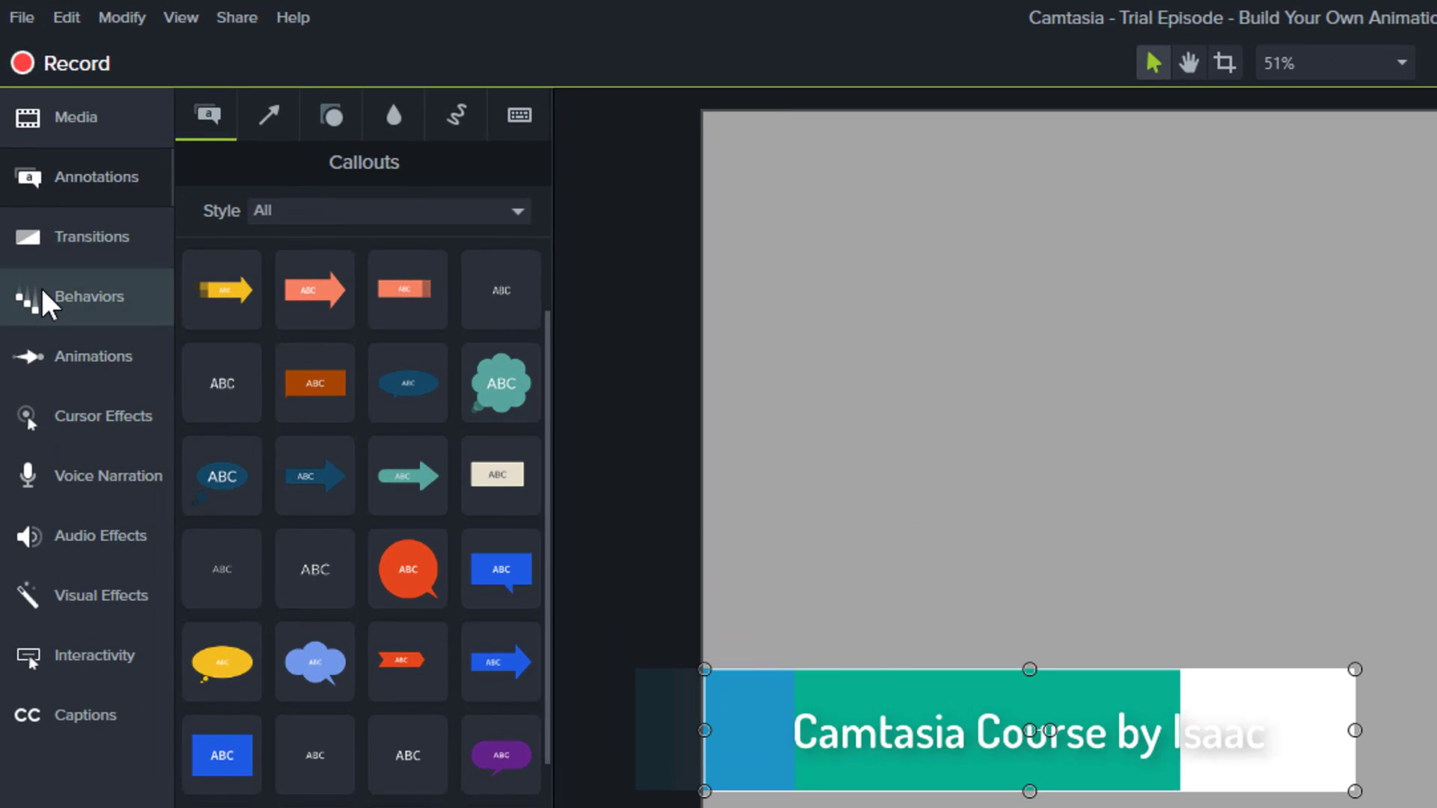
# Step: Apply the Fade behavior to the Track 5 text clip and play the sequence from the beginning
pyautogui.click(48, 303)
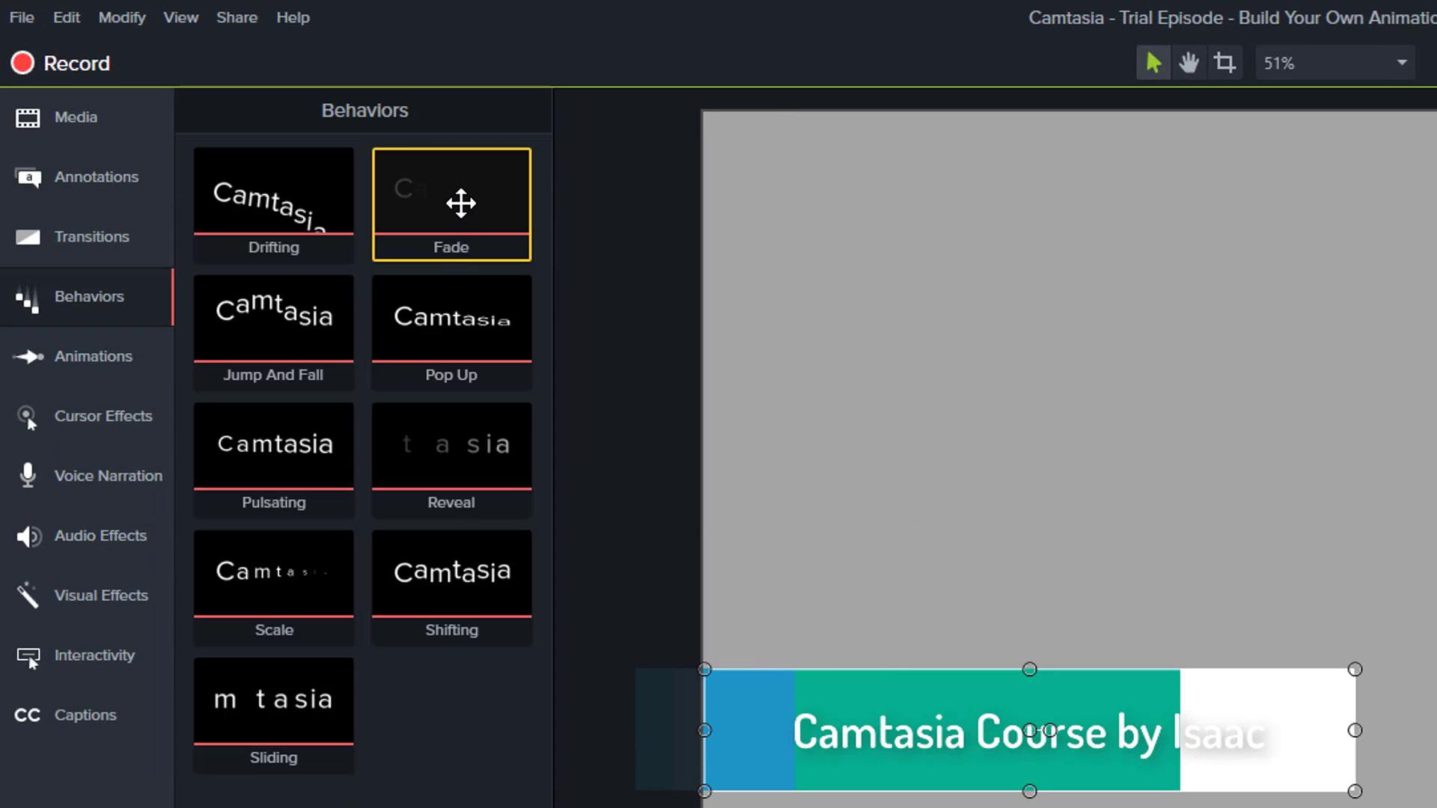
pyautogui.moveTo(461, 203); pyautogui.dragTo(299, 764)
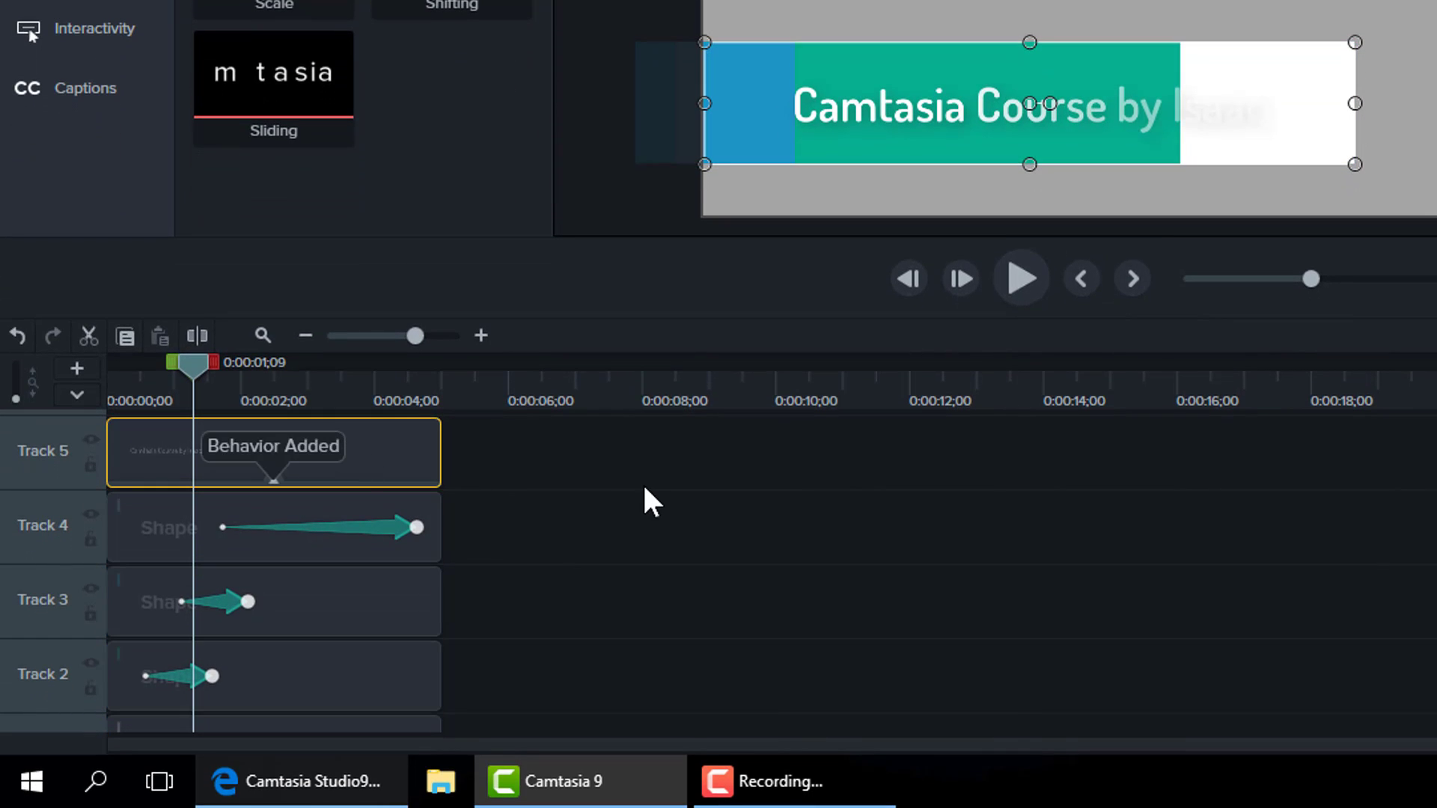
pyautogui.click(1074, 275)
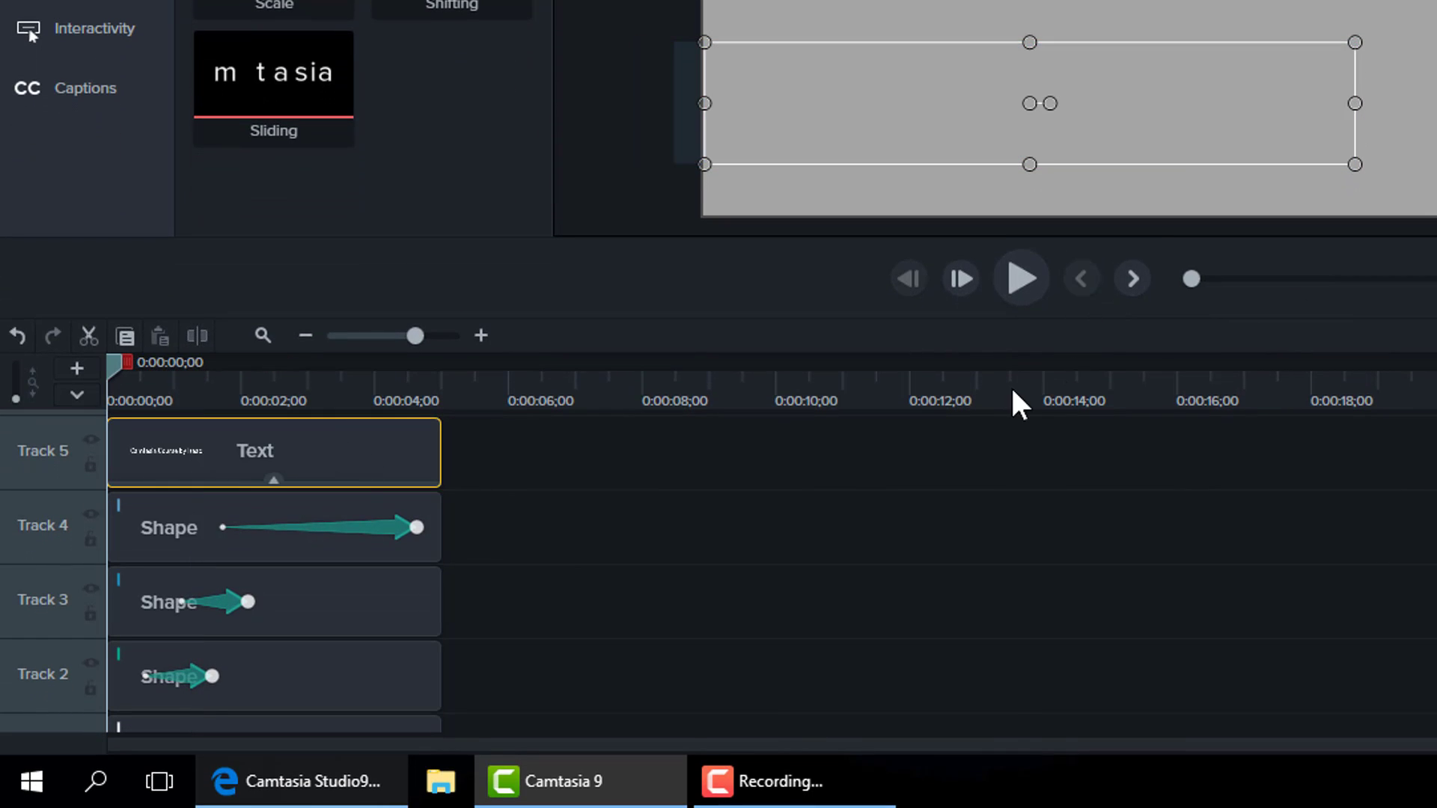
pyautogui.click(1022, 279)
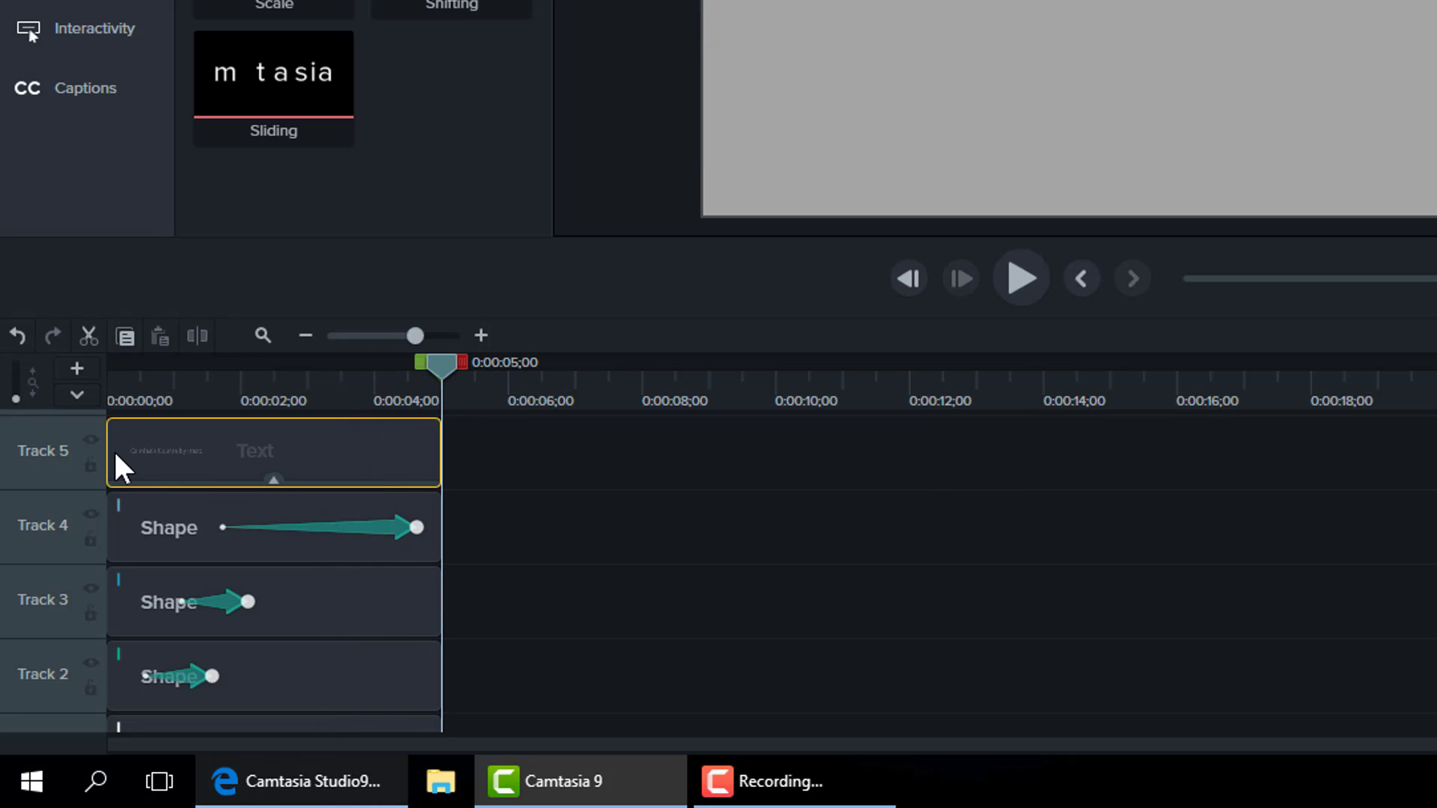
# Step: Retime the Track 5 text clip to start at 0:00:02;20 with a duration of 0:00:03;09, playing the sequence to check the timing
pyautogui.moveTo(110, 449); pyautogui.dragTo(294, 446)
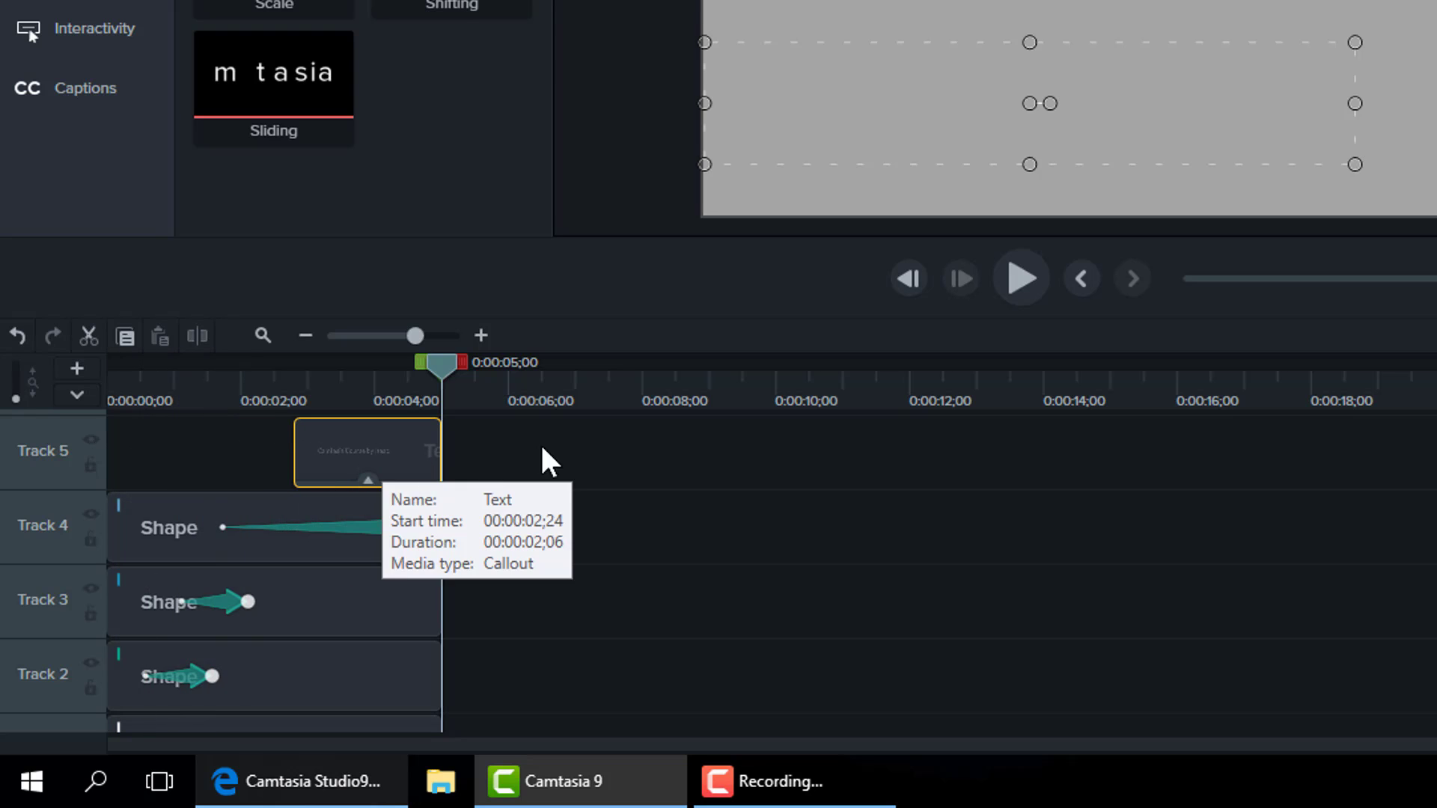
pyautogui.click(1078, 285)
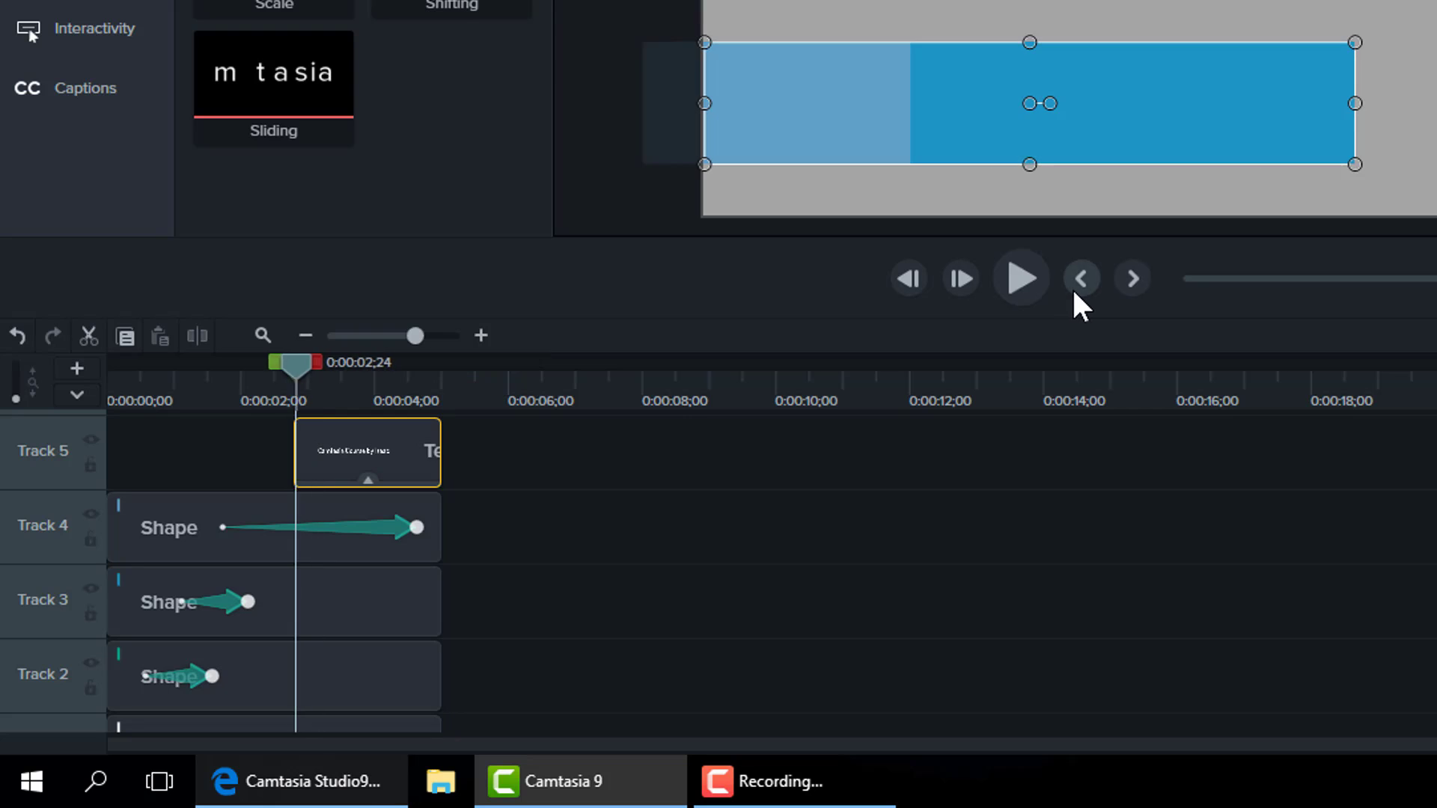
pyautogui.click(1077, 283)
pyautogui.click(1022, 279)
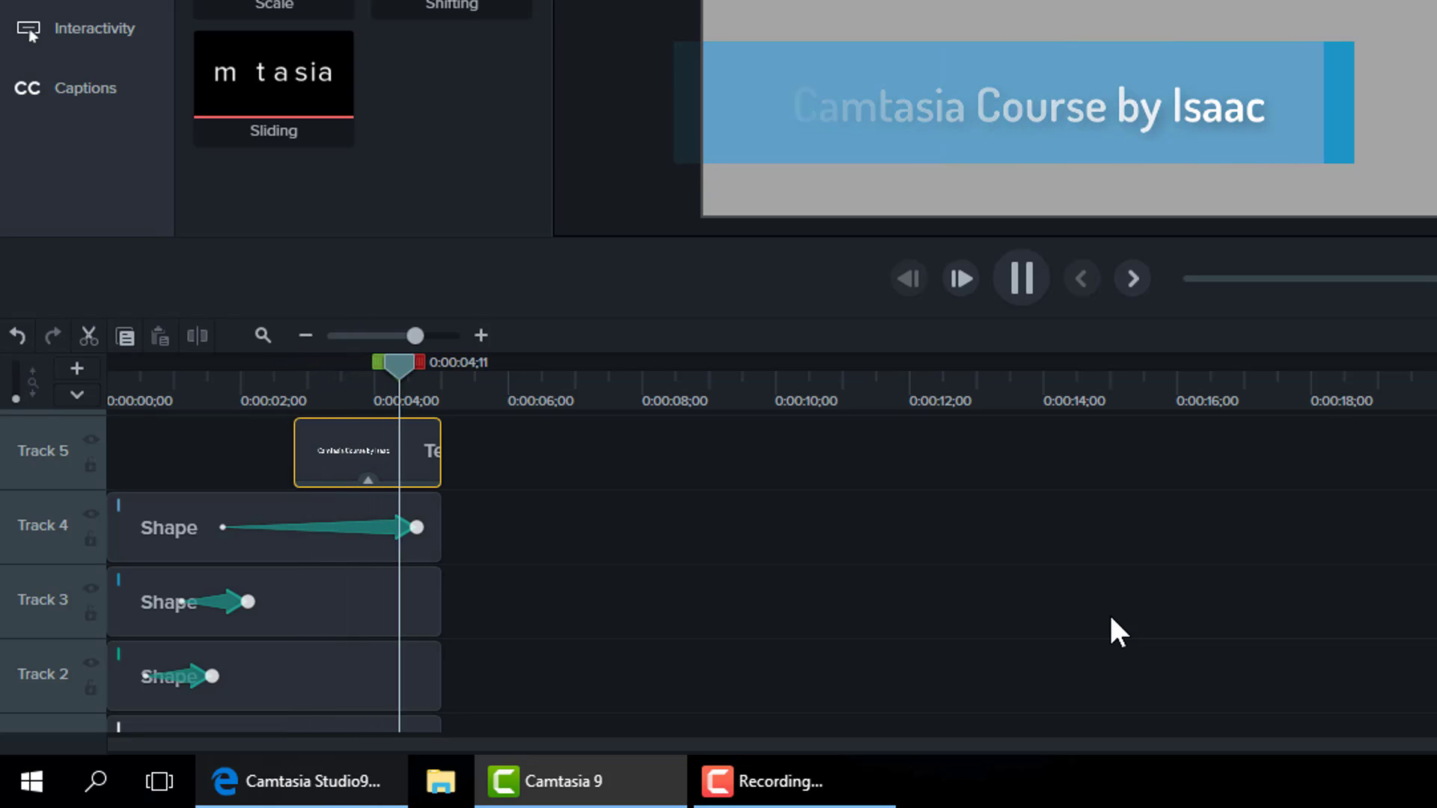
pyautogui.moveTo(444, 366)
pyautogui.mouseDown()
pyautogui.moveTo(406, 368)
pyautogui.moveTo(419, 370)
pyautogui.mouseUp()
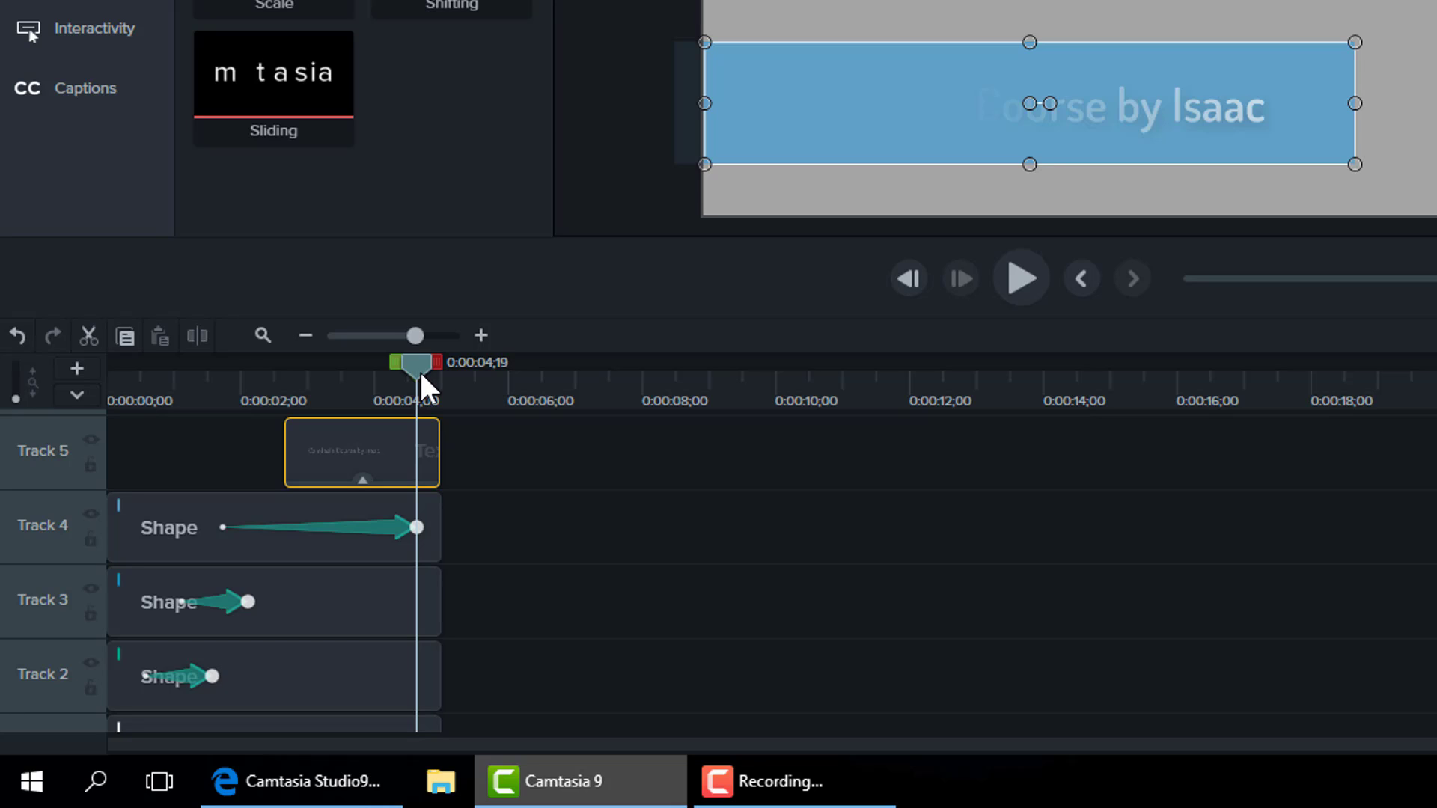
pyautogui.moveTo(438, 455); pyautogui.dragTo(523, 449)
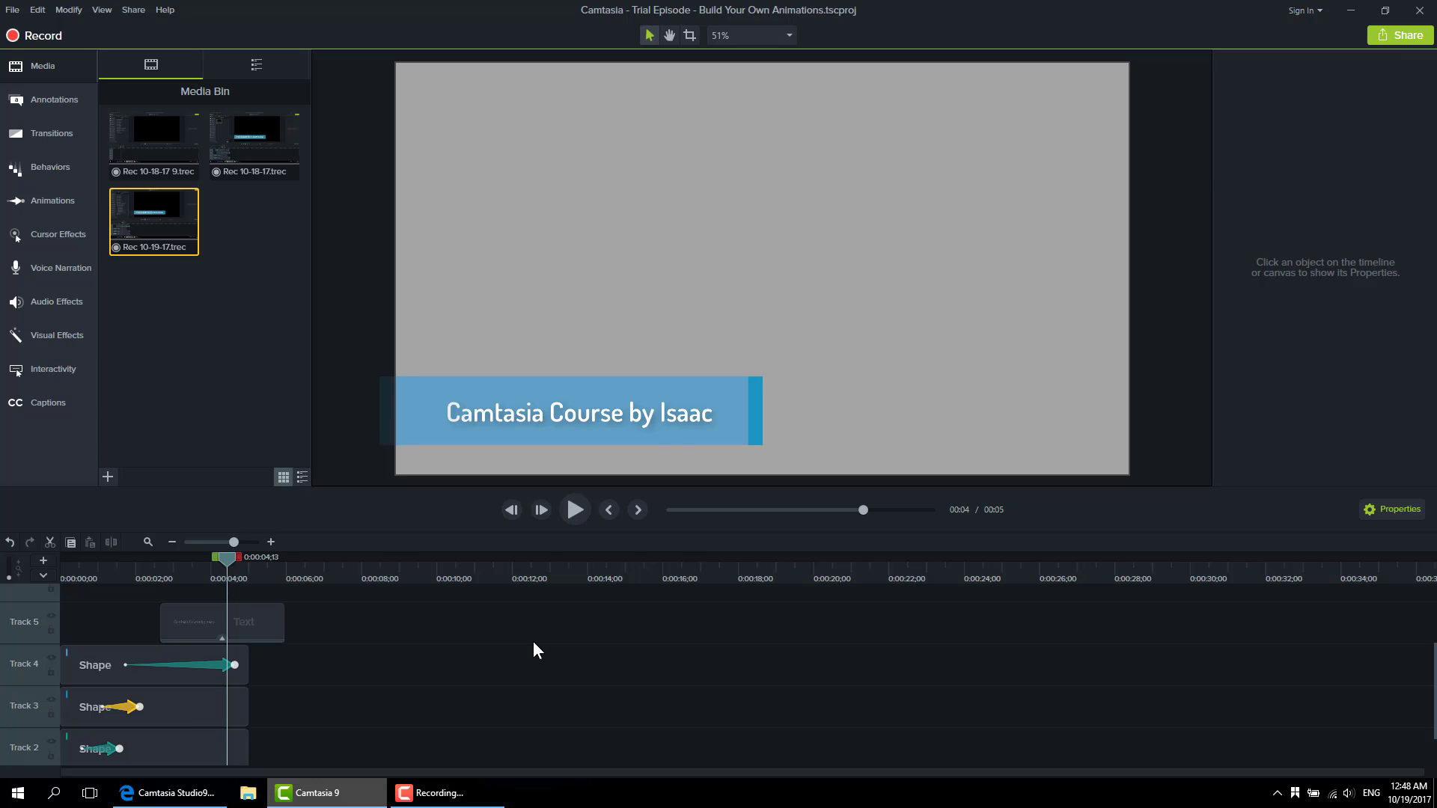
# Step: Extend the ends of all four shape clips on Tracks 1 to 4 together to about the 9-second mark
pyautogui.click(241, 662)
pyautogui.keyDown('ctrl'); pyautogui.click(236, 713); pyautogui.keyUp('ctrl')
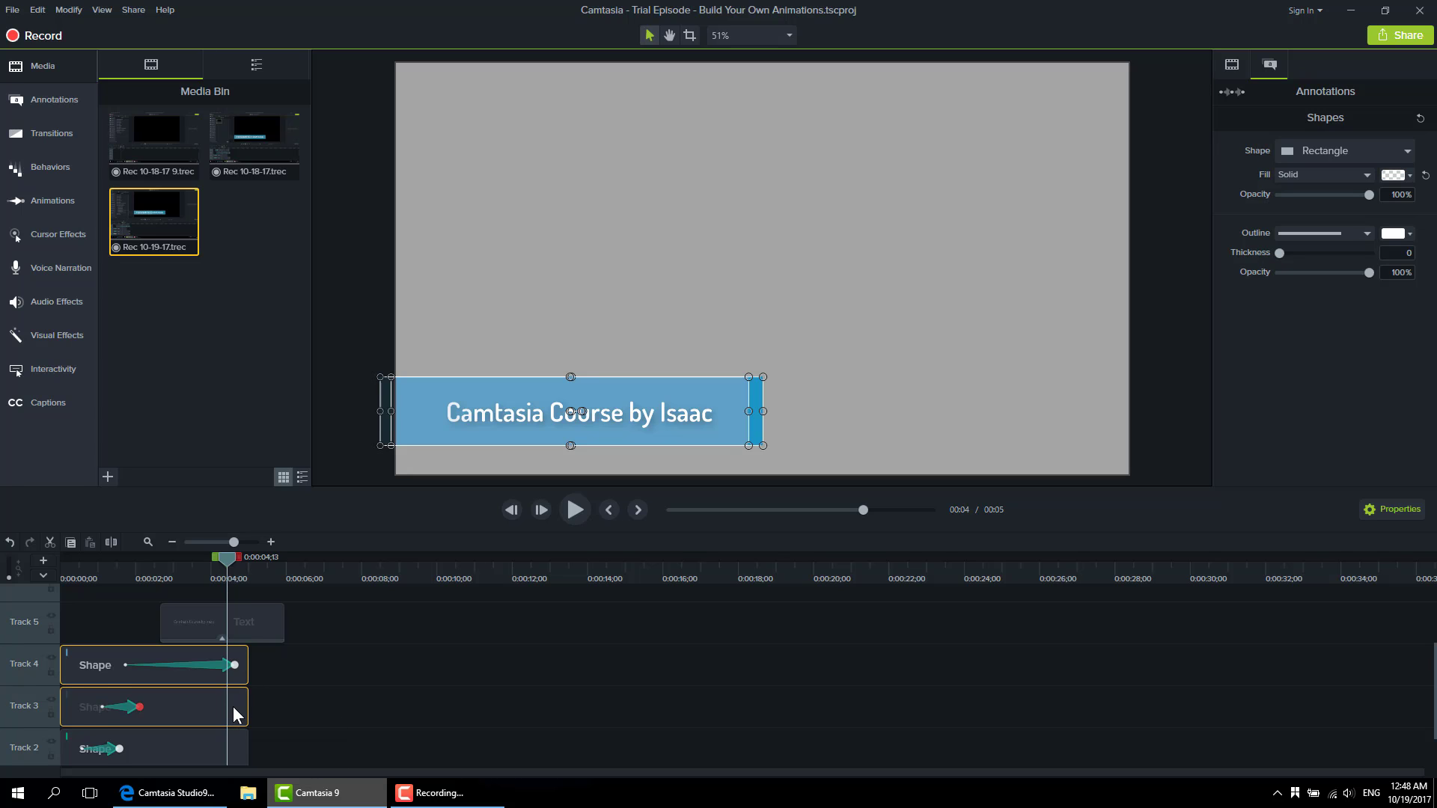
pyautogui.scroll(-1, 236, 714)
pyautogui.keyDown('ctrl'); pyautogui.click(228, 710); pyautogui.keyUp('ctrl')
pyautogui.keyDown('ctrl'); pyautogui.click(228, 745); pyautogui.keyUp('ctrl')
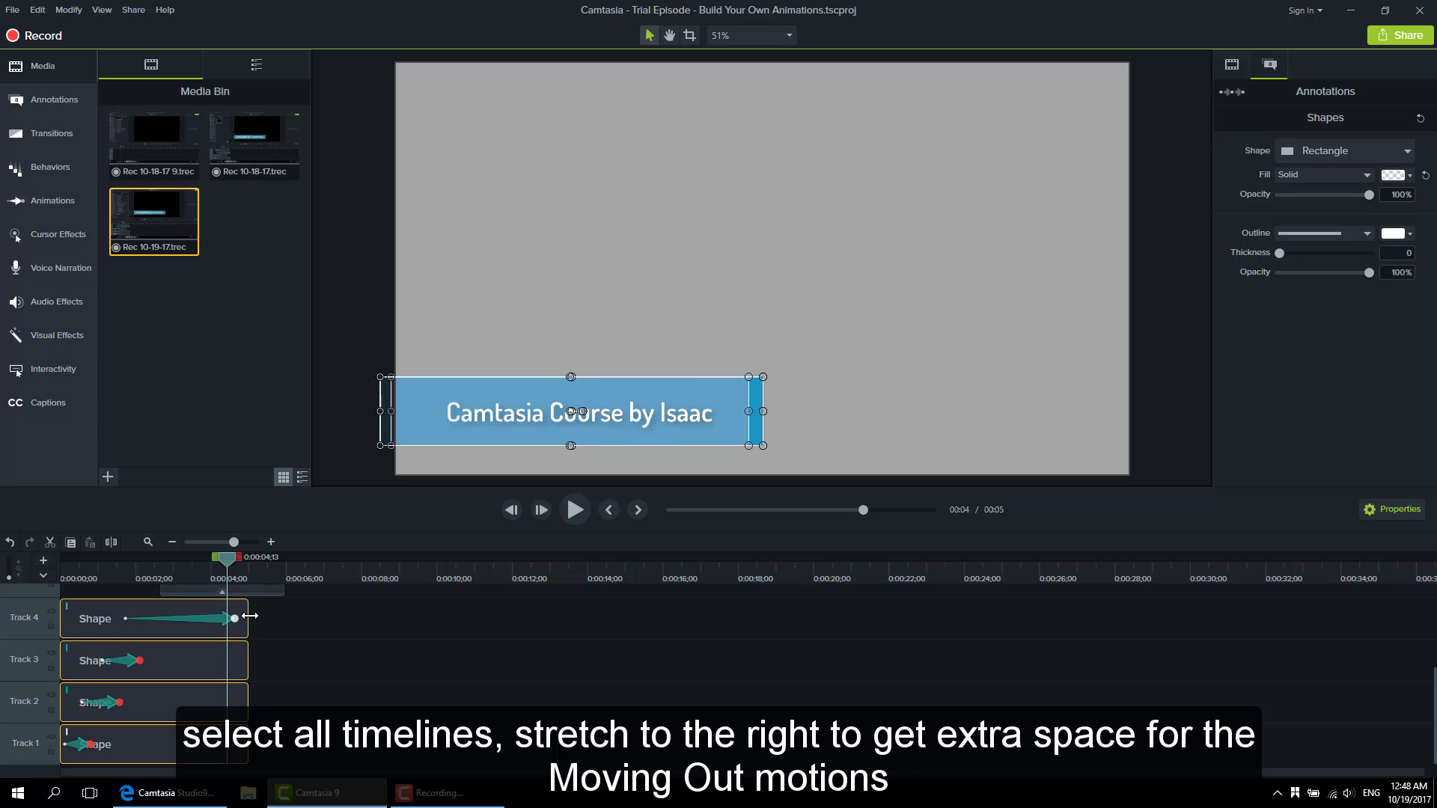
pyautogui.moveTo(249, 616); pyautogui.dragTo(396, 618)
pyautogui.click(447, 670)
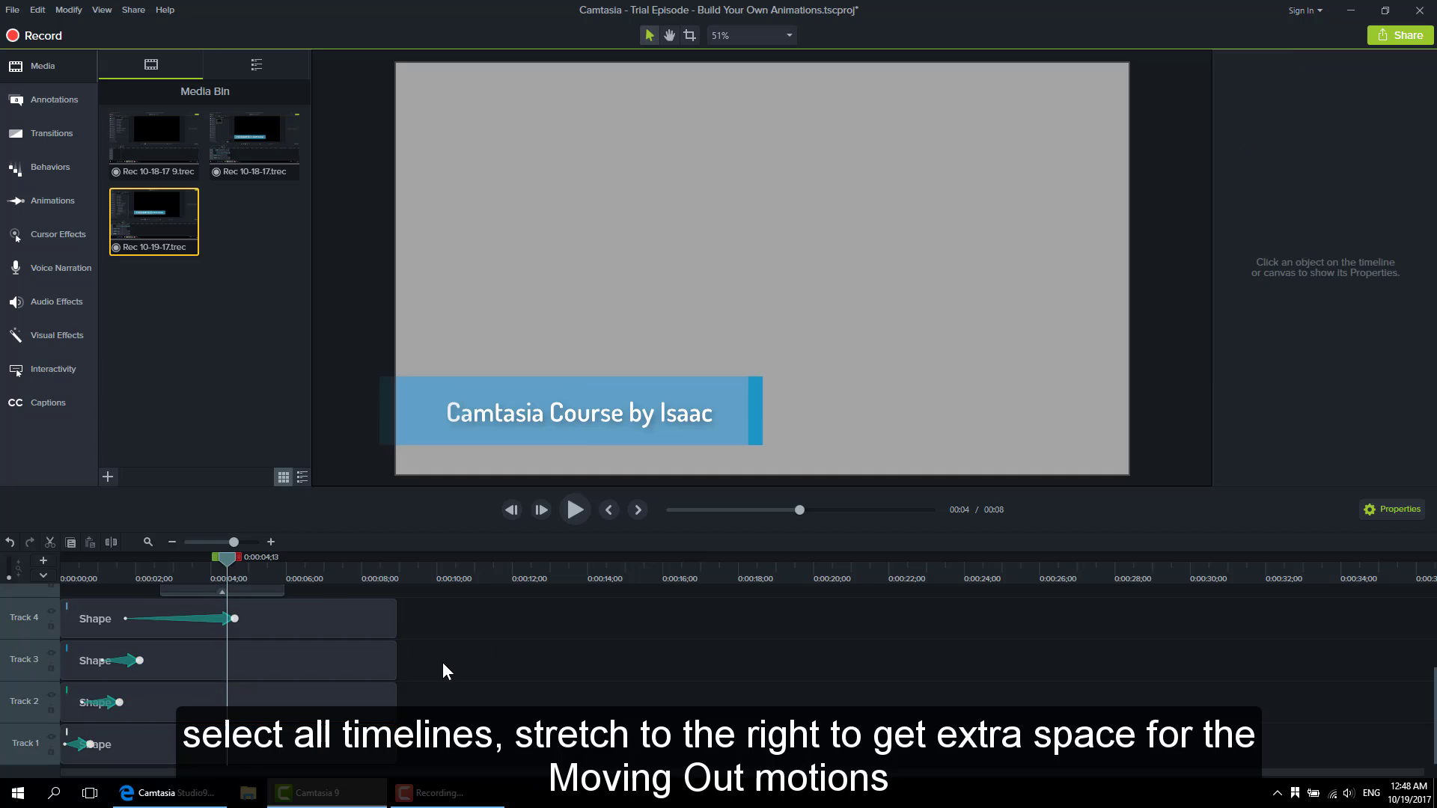
# Step: Hide Track 5 so the text callout does not show on the canvas
pyautogui.scroll(2, 92, 645)
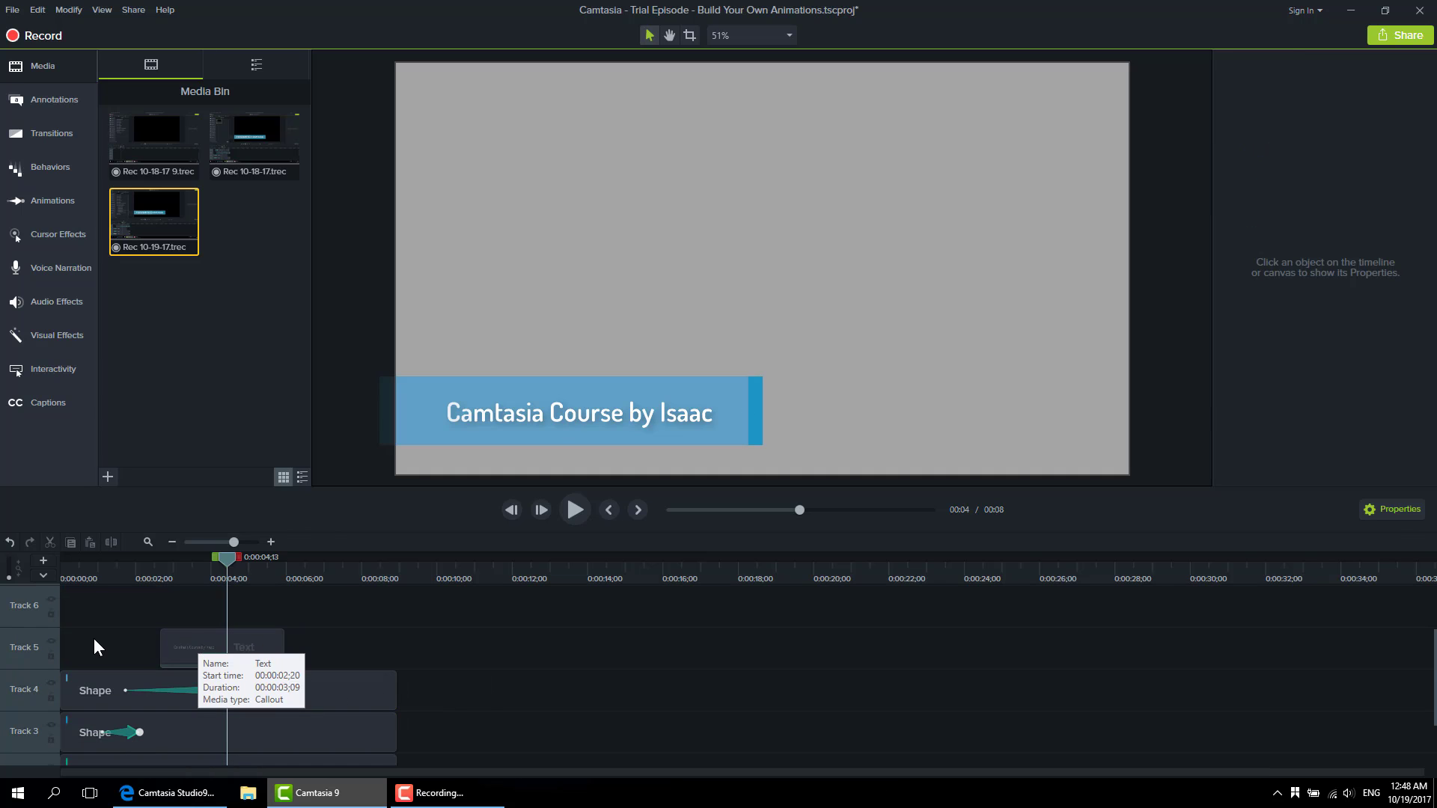
pyautogui.click(50, 641)
pyautogui.scroll(-1, 387, 667)
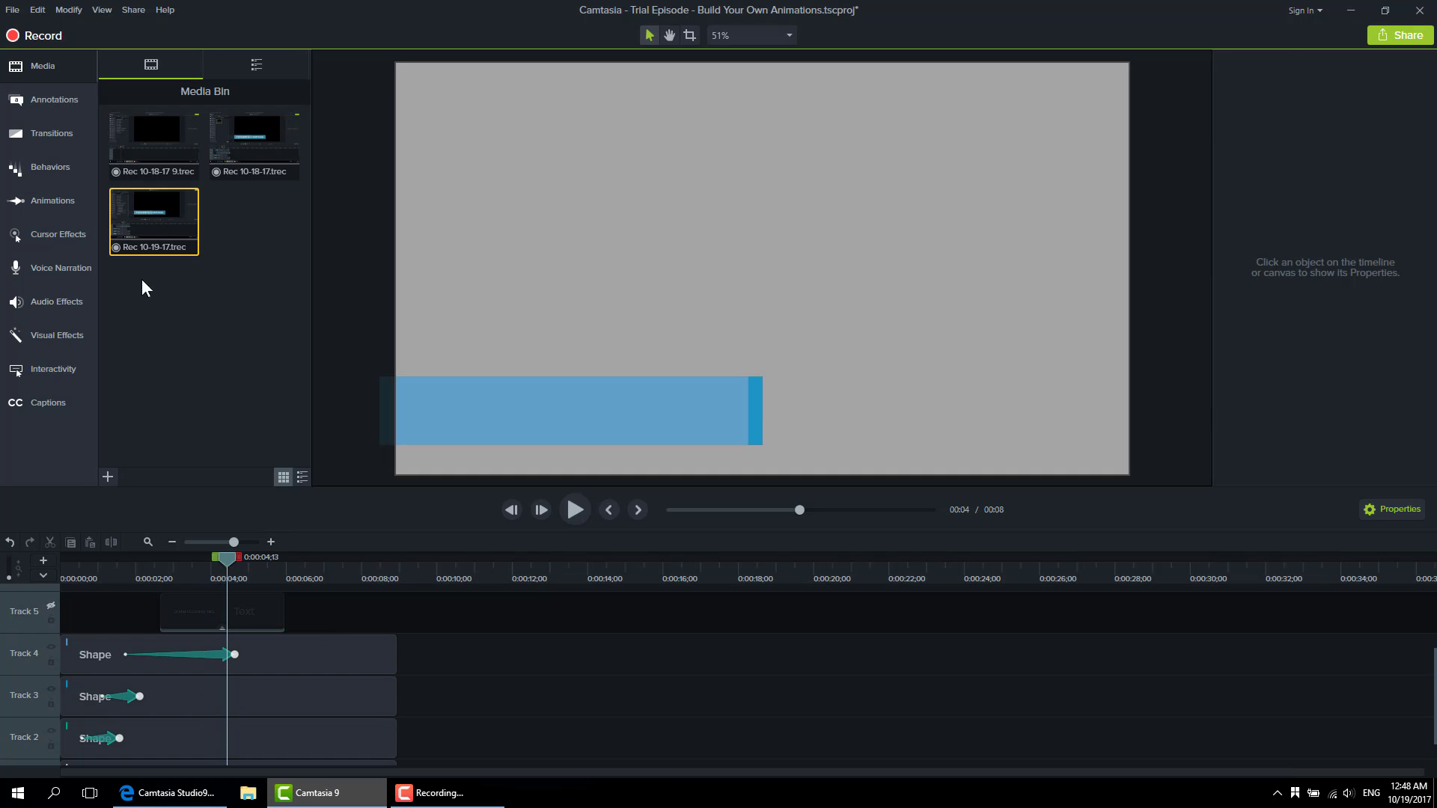
# Step: Add a second Custom animation ending at 0:00:08;09 to the Track 4 clip and shrink its rectangle to the canvas's left edge
pyautogui.click(64, 193)
pyautogui.moveTo(153, 108); pyautogui.dragTo(371, 651)
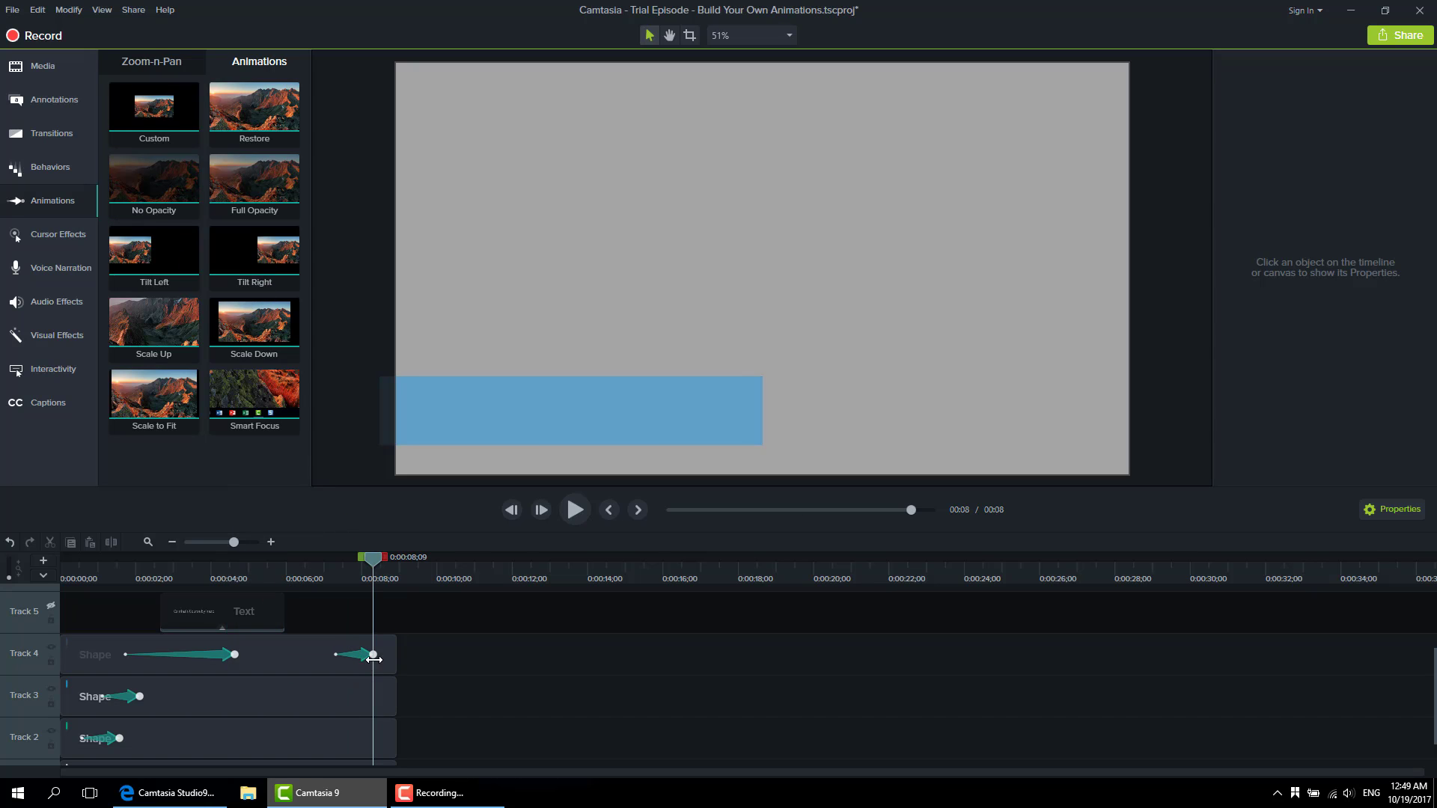
pyautogui.click(374, 655)
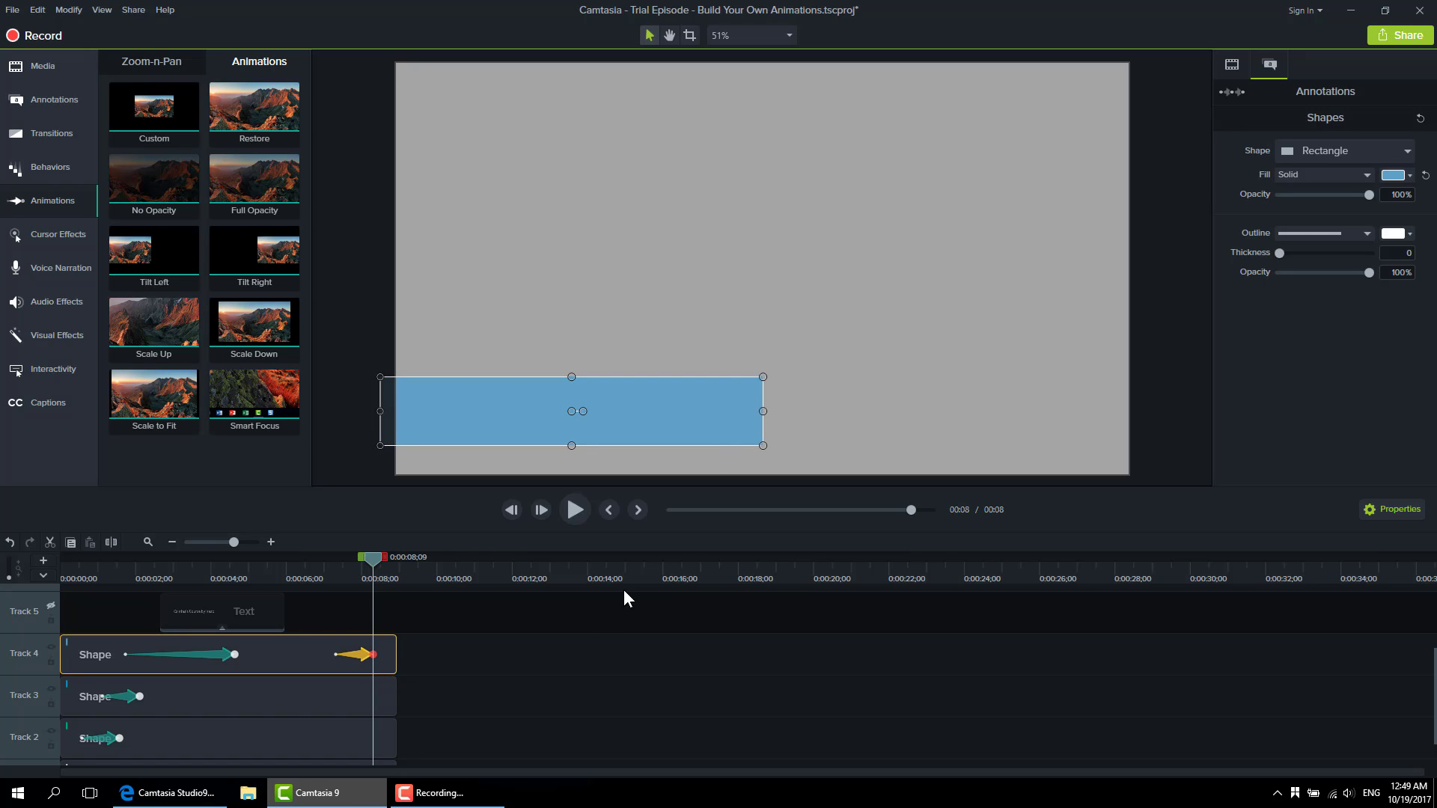
pyautogui.moveTo(762, 412); pyautogui.dragTo(391, 426)
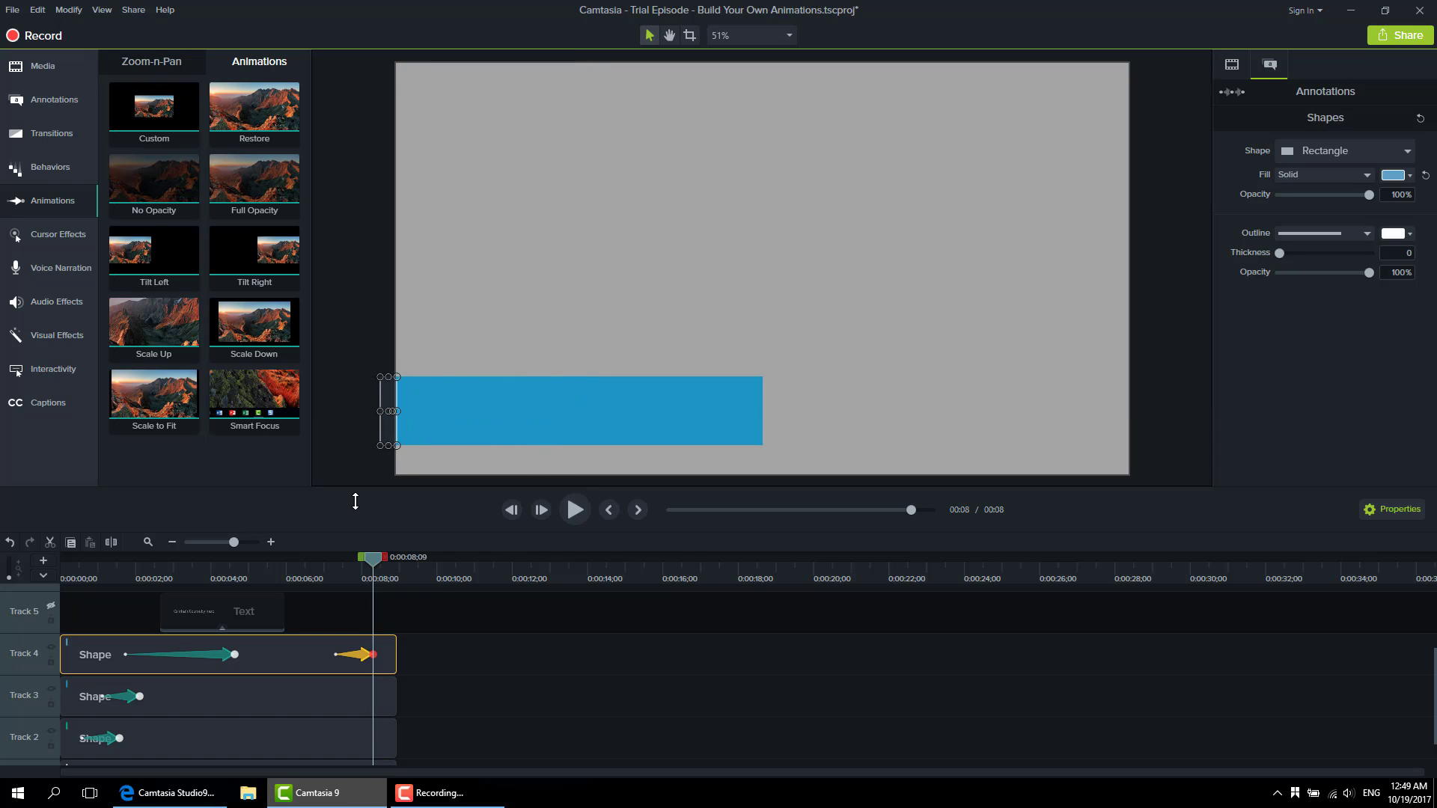
pyautogui.moveTo(370, 563)
pyautogui.mouseDown()
pyautogui.moveTo(110, 578)
pyautogui.moveTo(374, 578)
pyautogui.mouseUp()
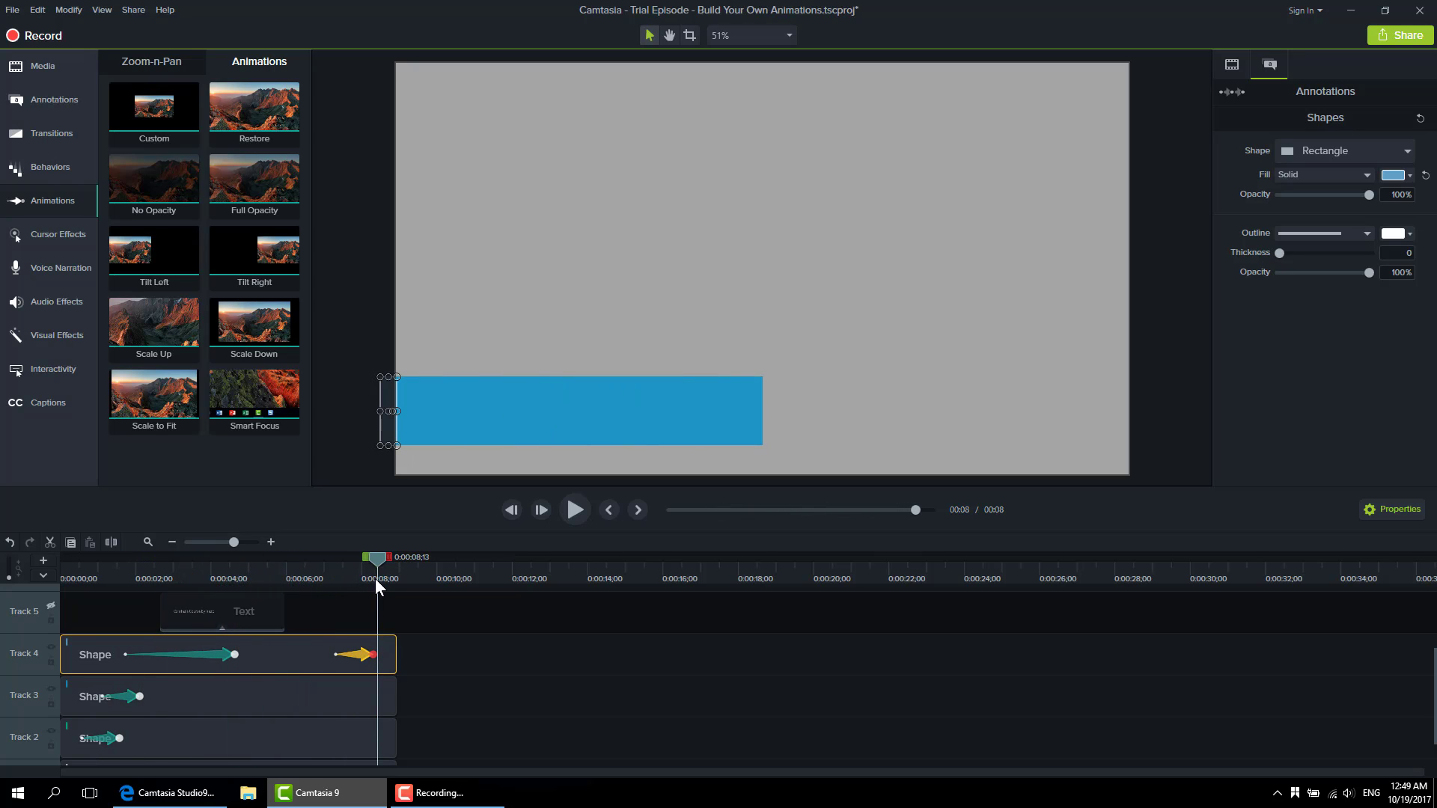
# Step: Check the easing options of Track 4's first animation and set its second animation's easing to Linear
pyautogui.click(211, 656)
pyautogui.rightClick(213, 658)
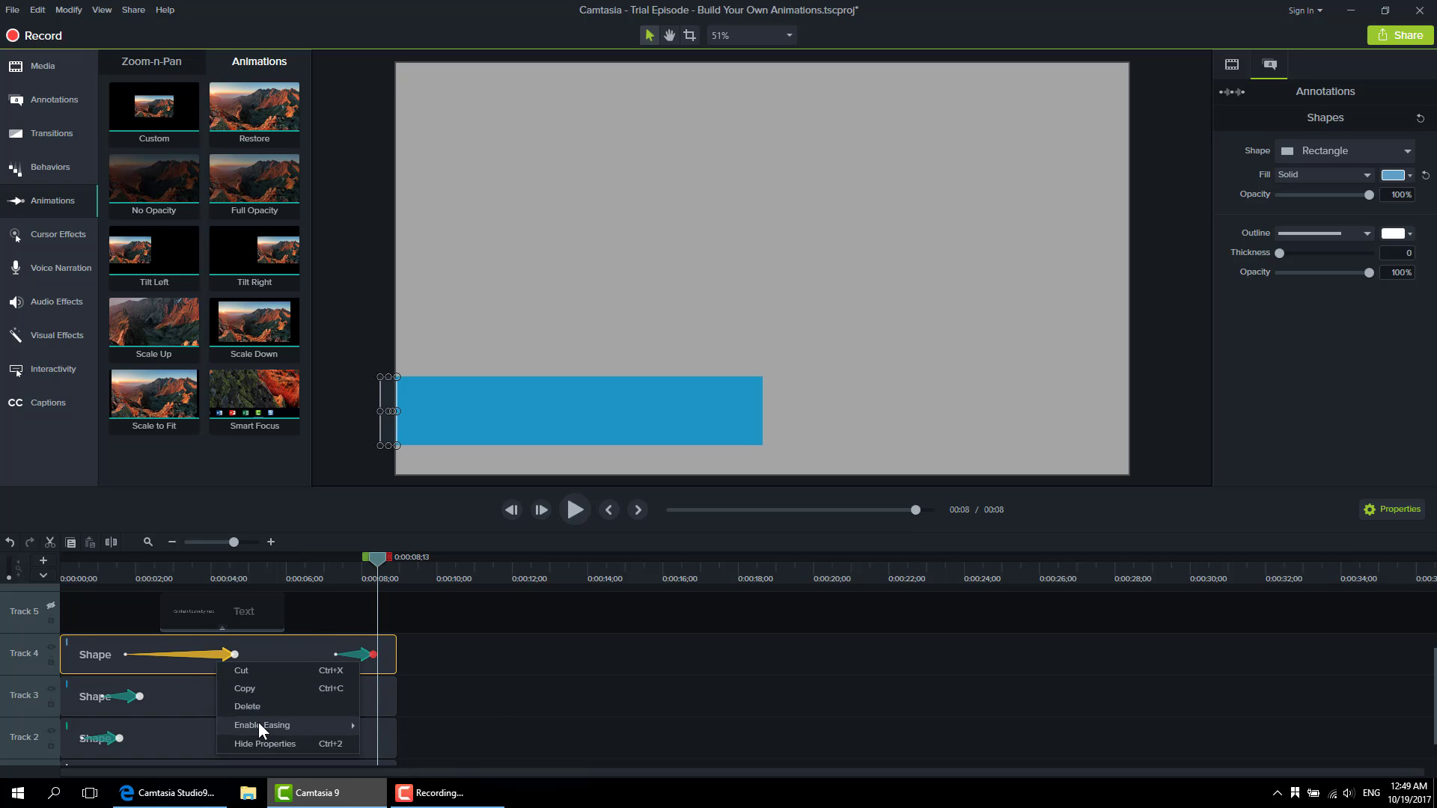
pyautogui.moveTo(258, 726)
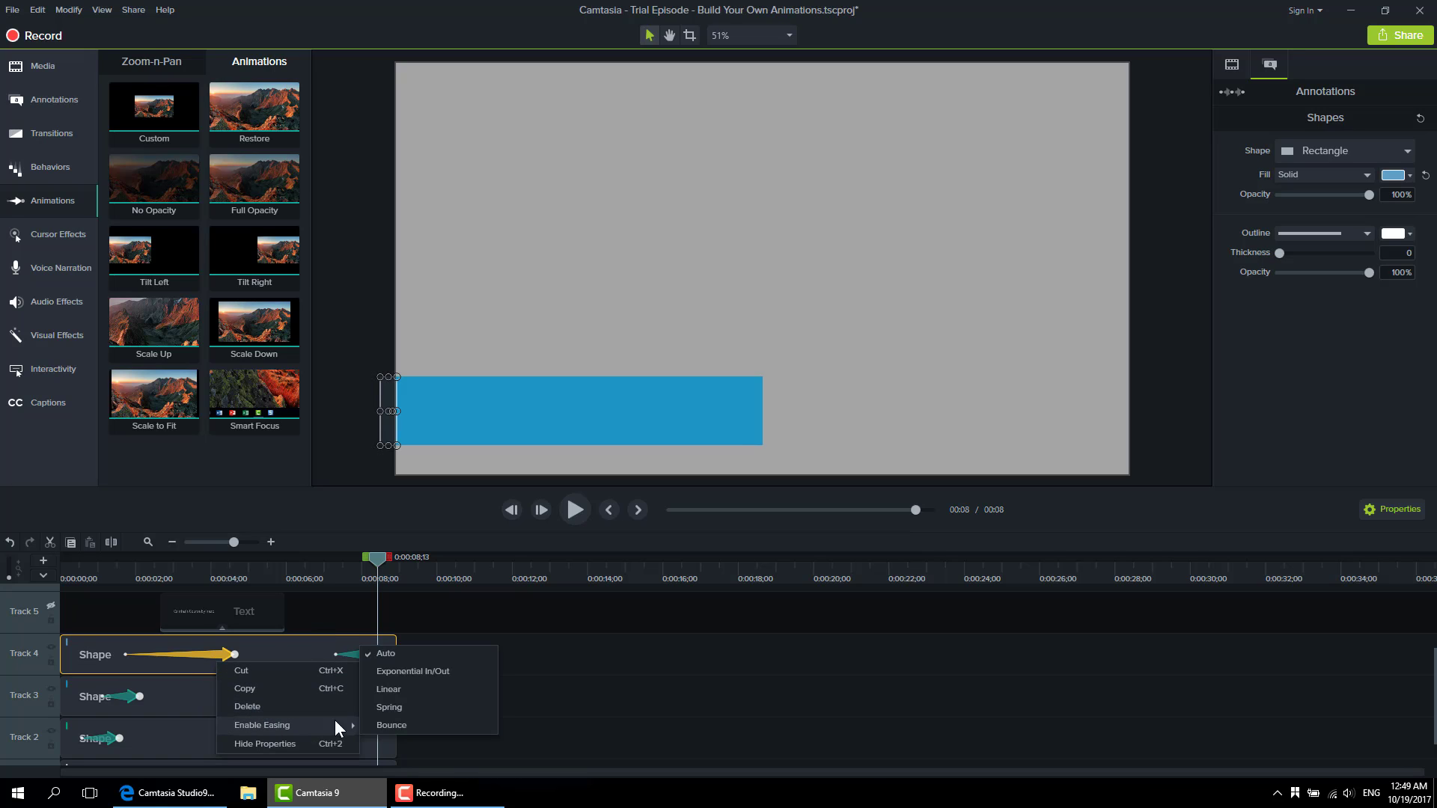
pyautogui.rightClick(354, 656)
pyautogui.moveTo(378, 721)
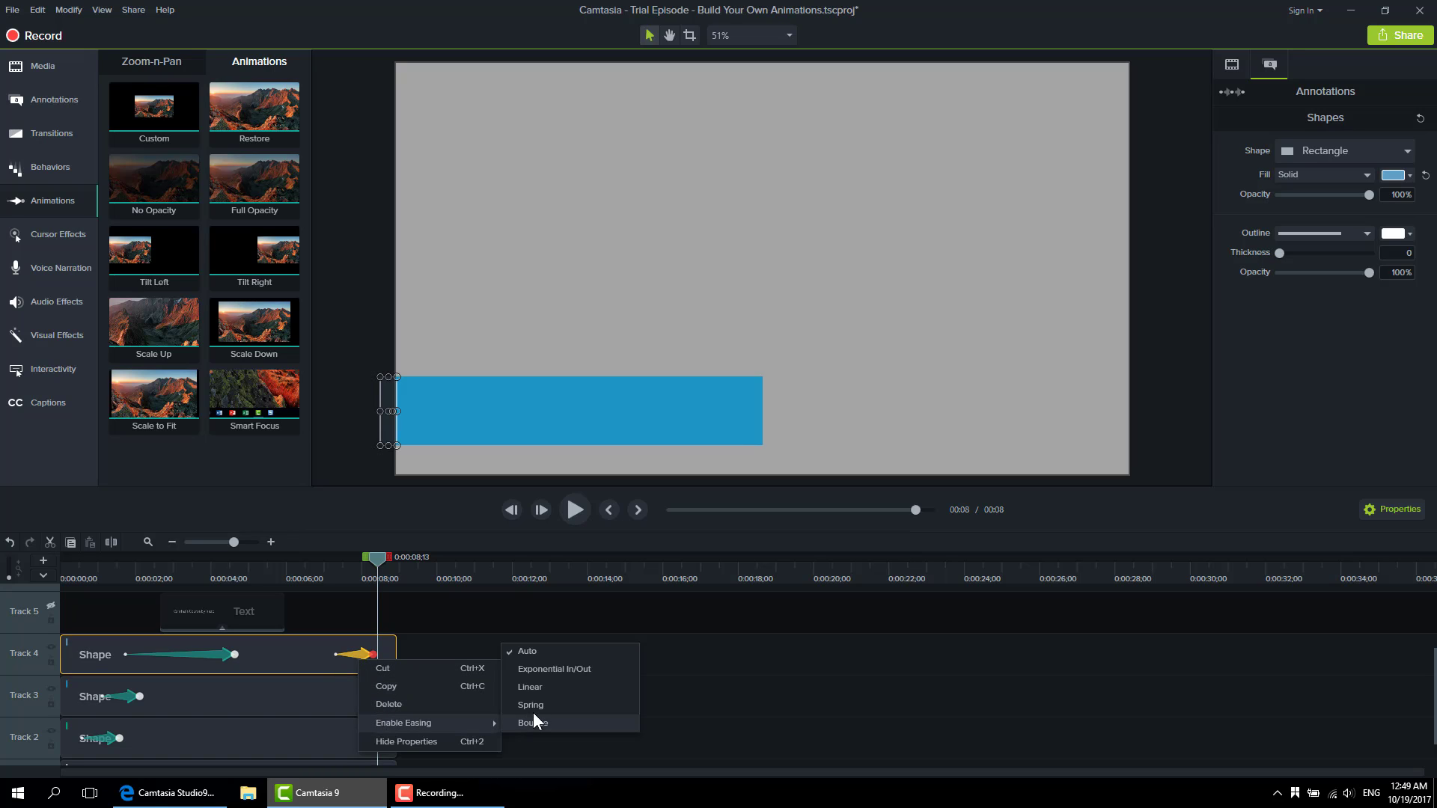
pyautogui.click(535, 690)
pyautogui.click(536, 690)
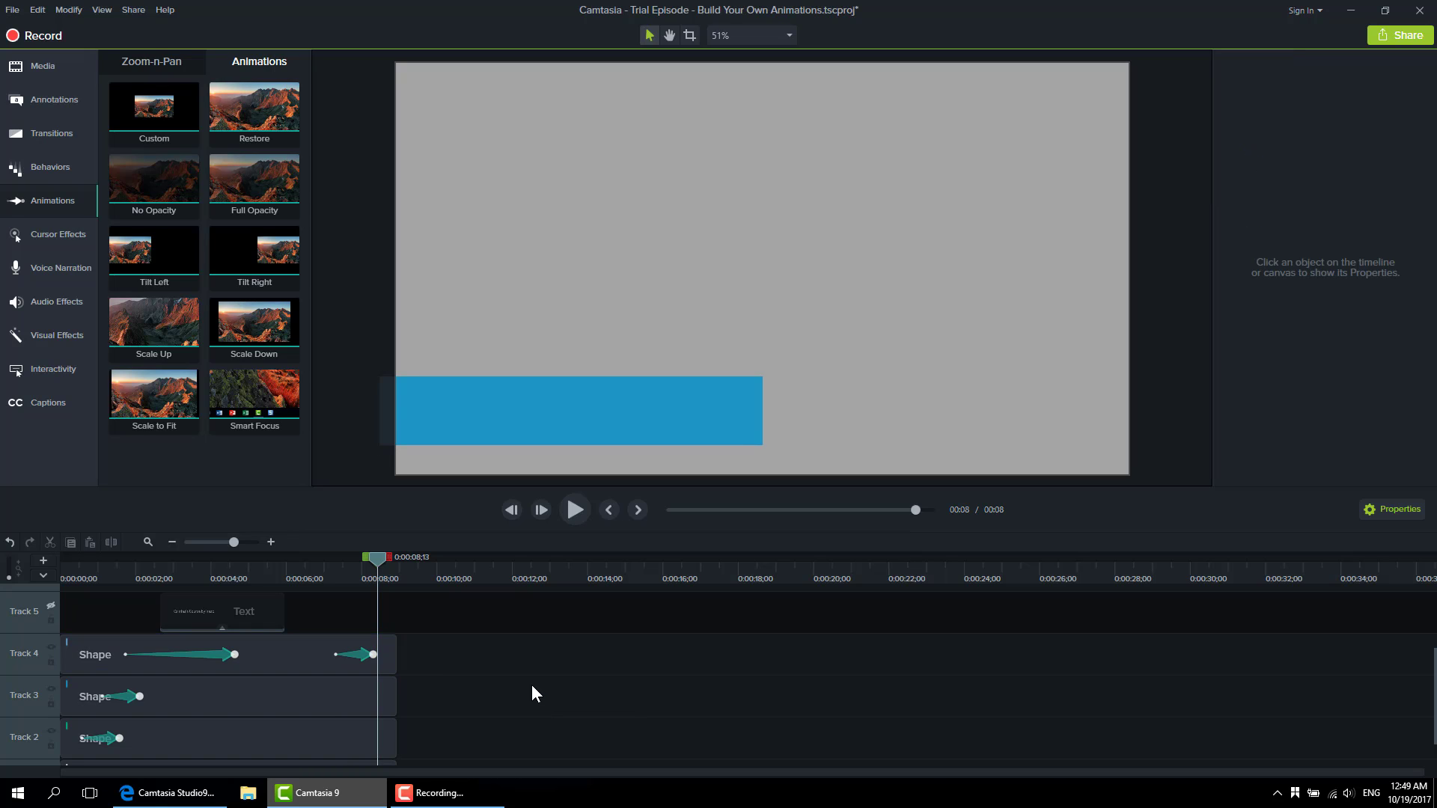
# Step: Start Track 4's second animation slightly earlier, and move the whole animation earlier so it ends at about 0:00:07;28
pyautogui.click(360, 657)
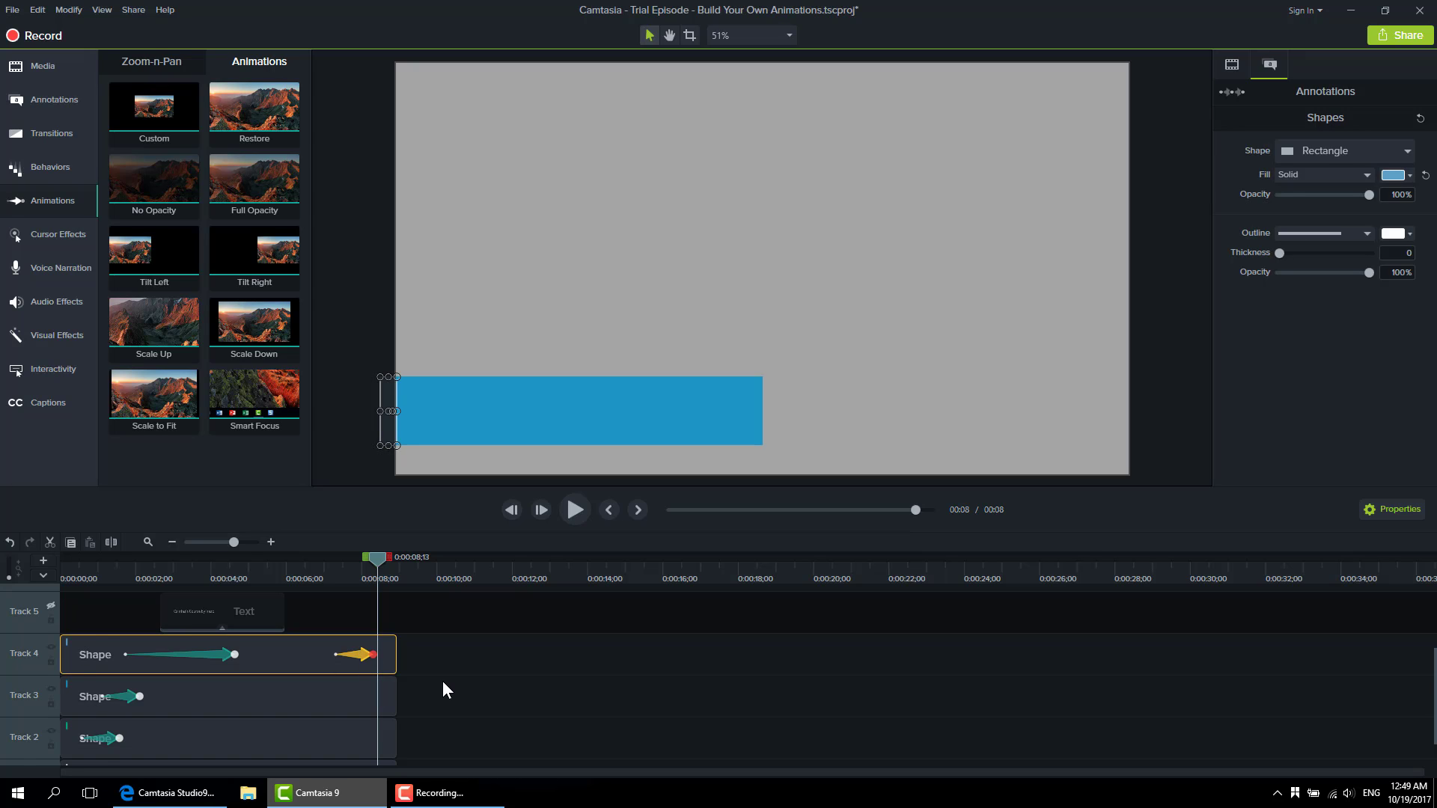
pyautogui.scroll(-1, 442, 680)
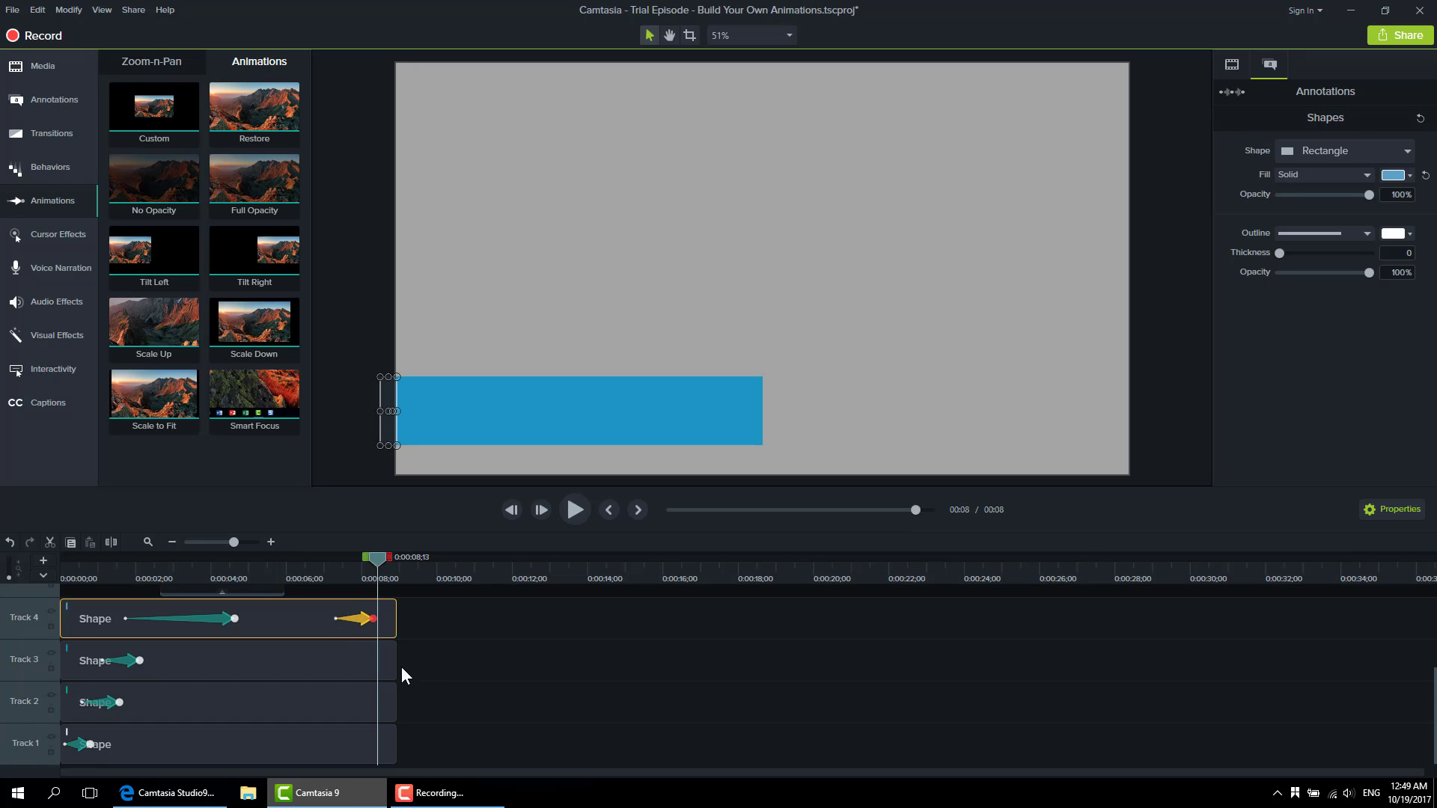
pyautogui.click(336, 620)
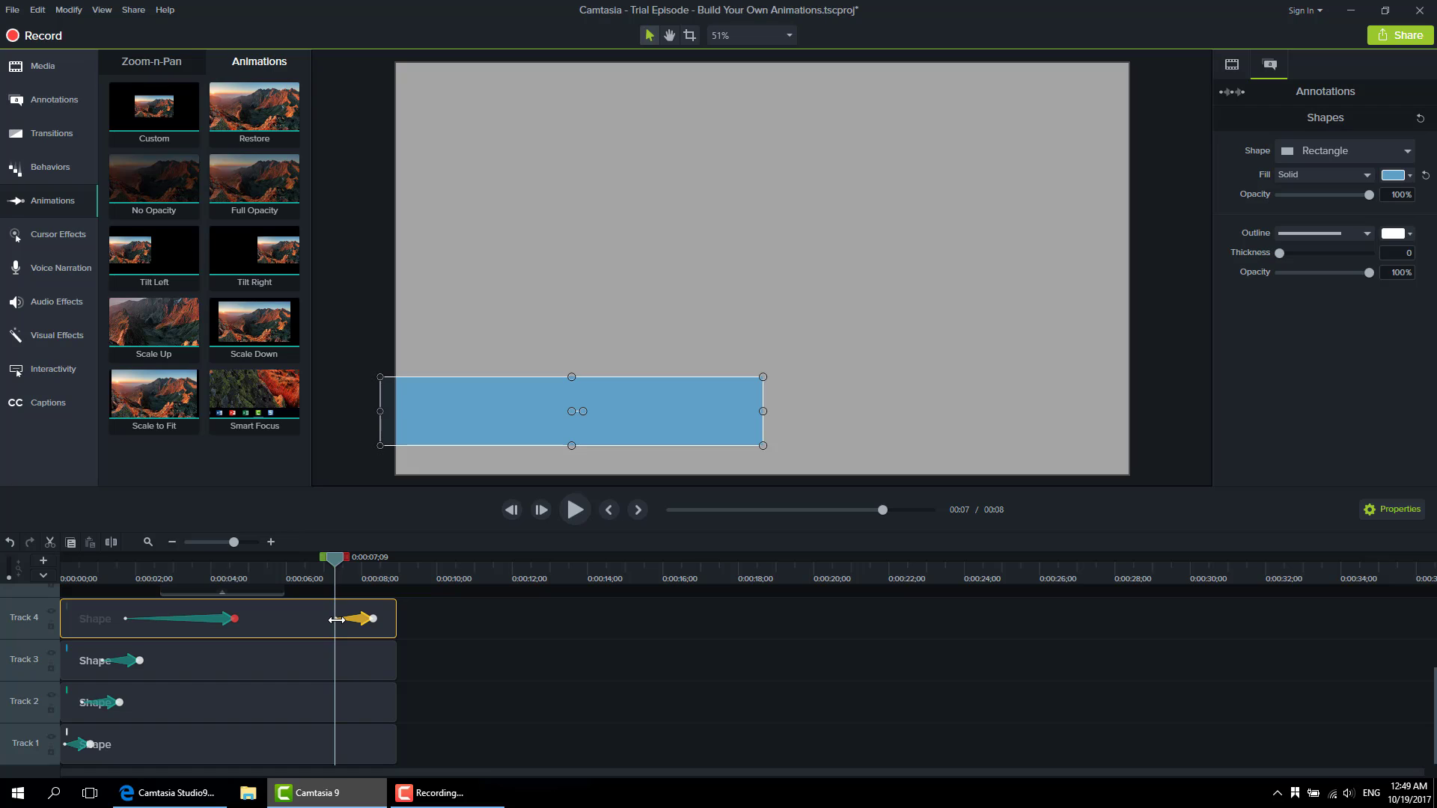
pyautogui.moveTo(336, 620); pyautogui.dragTo(329, 620)
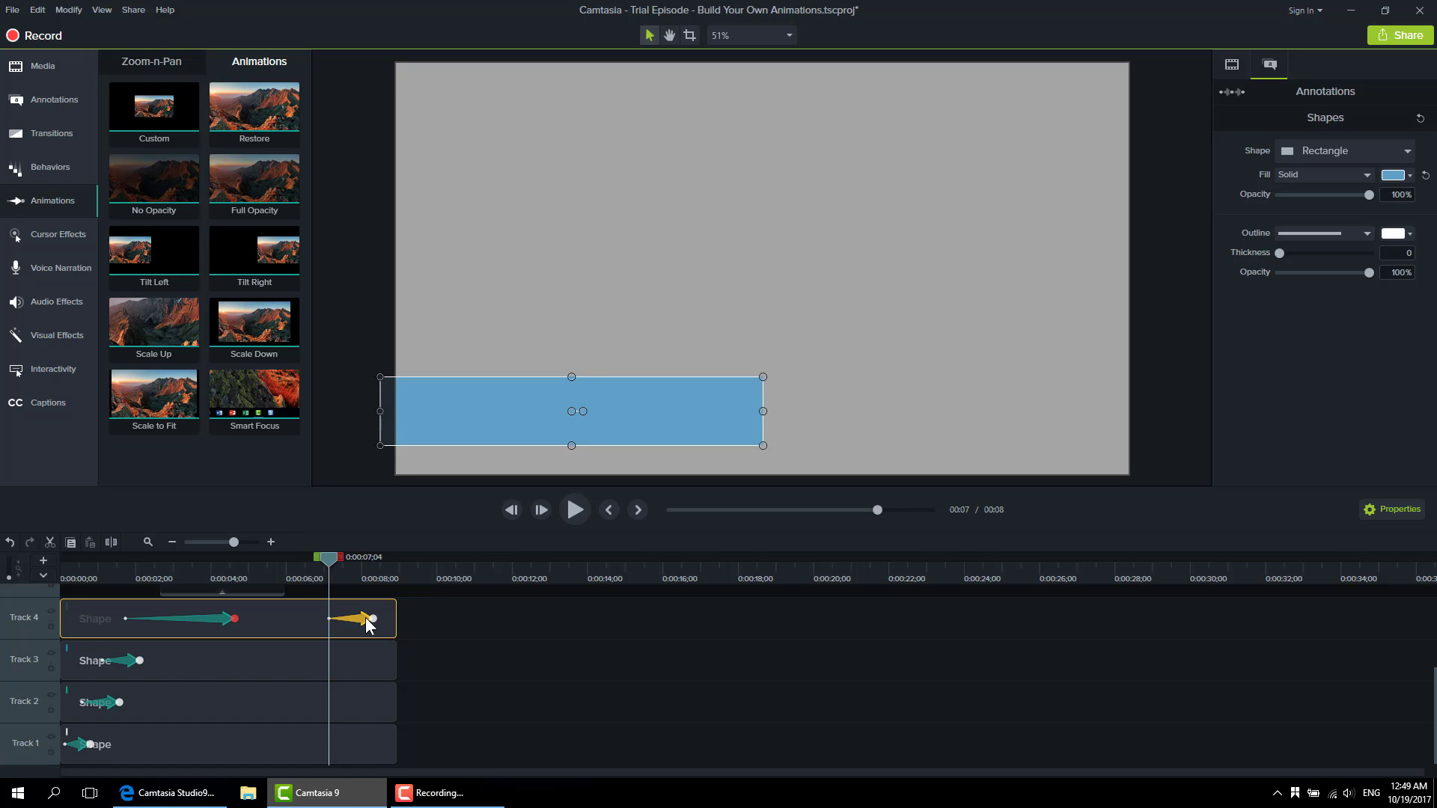
pyautogui.moveTo(369, 626); pyautogui.dragTo(355, 625)
pyautogui.click(417, 644)
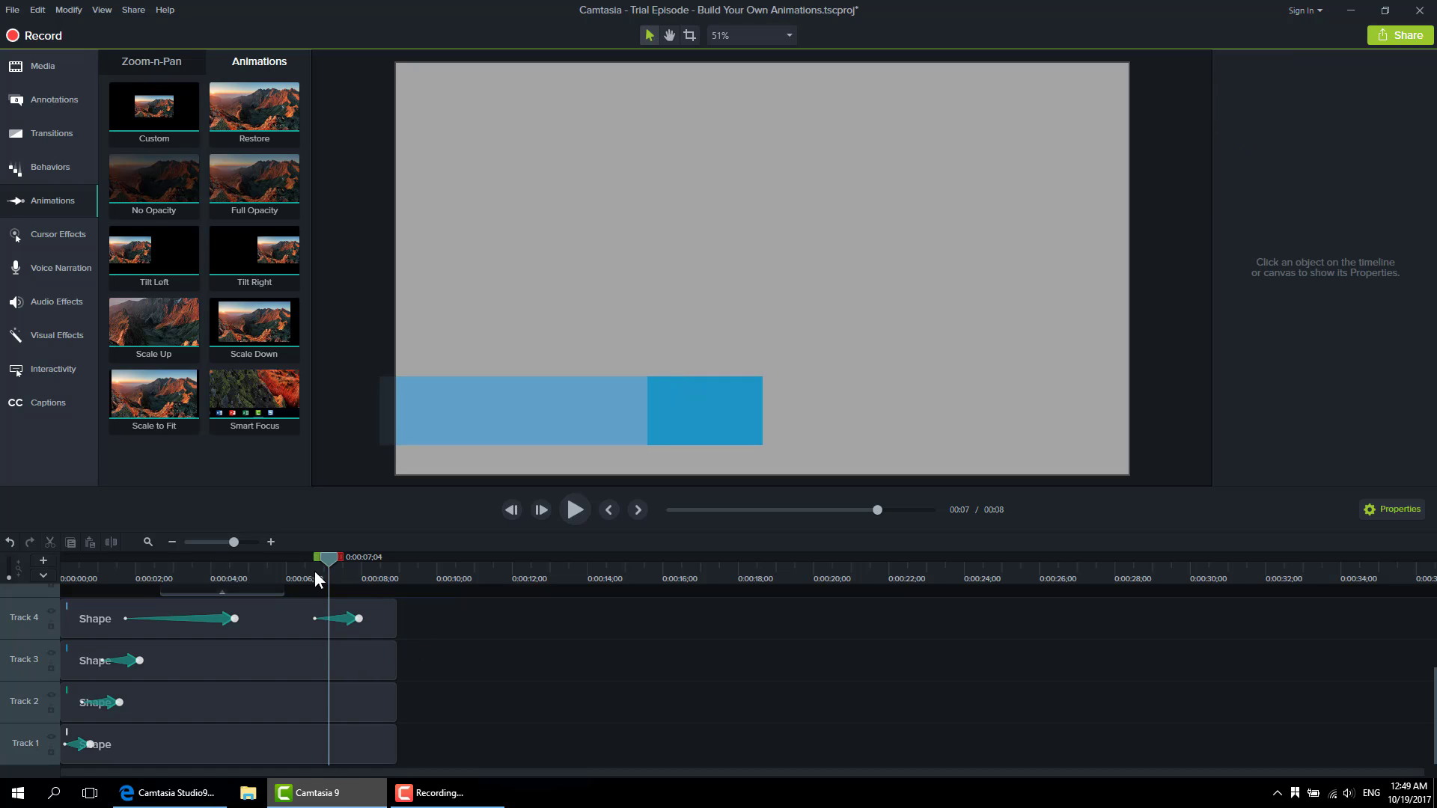
# Step: Add a second Custom animation ending at 0:00:08;06 to the Track 3 clip and shrink its rectangle to the canvas's left edge
pyautogui.moveTo(145, 119); pyautogui.dragTo(346, 667)
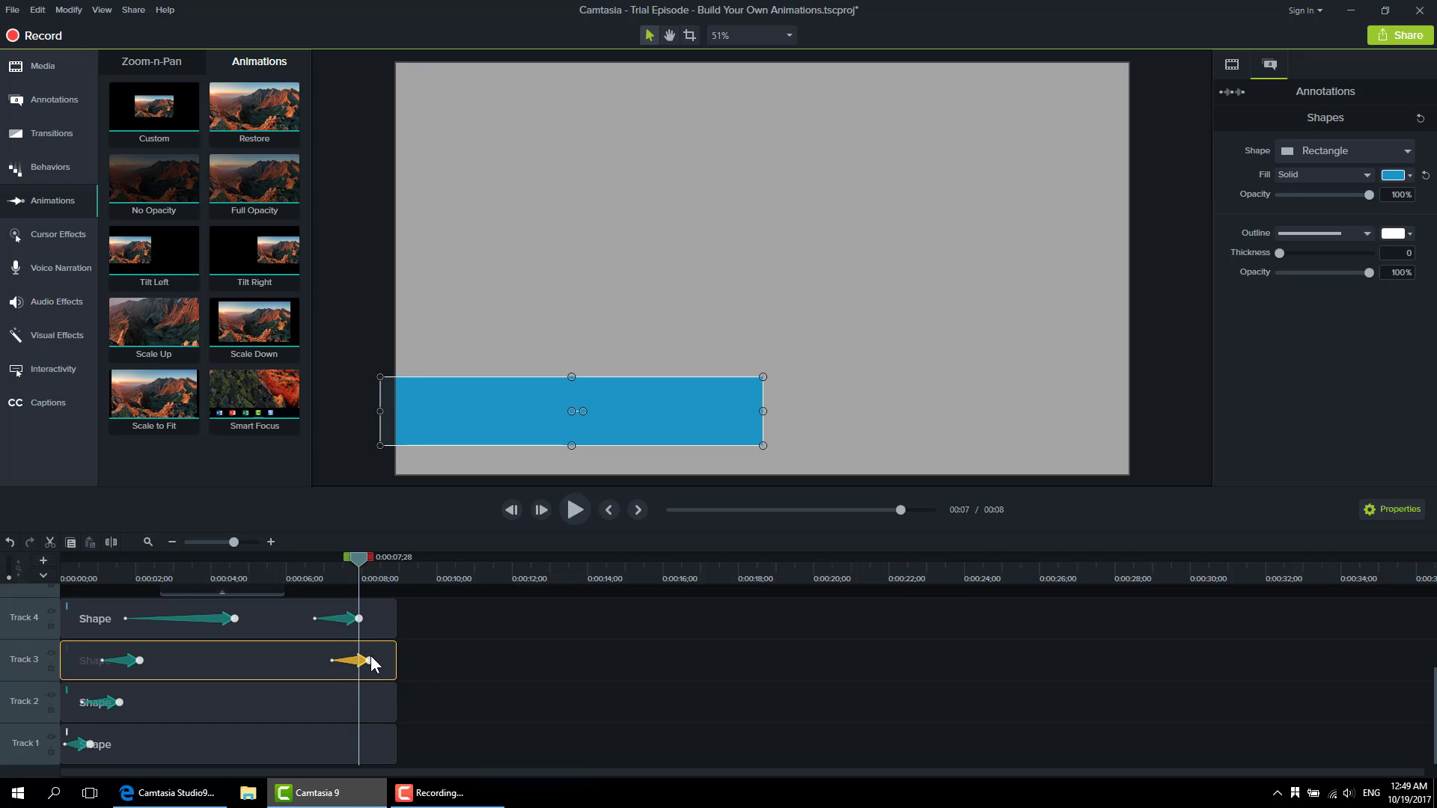
pyautogui.click(370, 660)
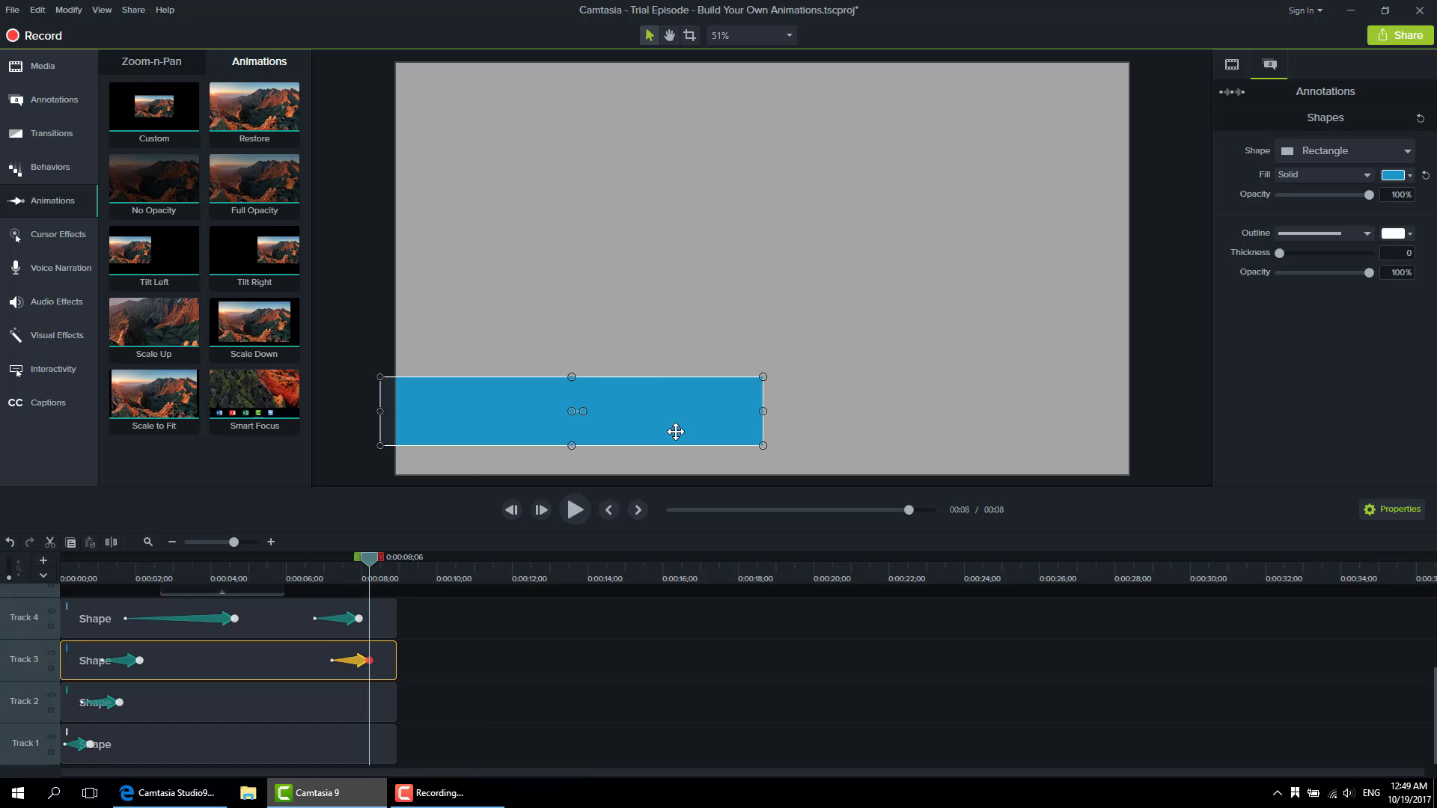
pyautogui.moveTo(763, 412); pyautogui.dragTo(397, 412)
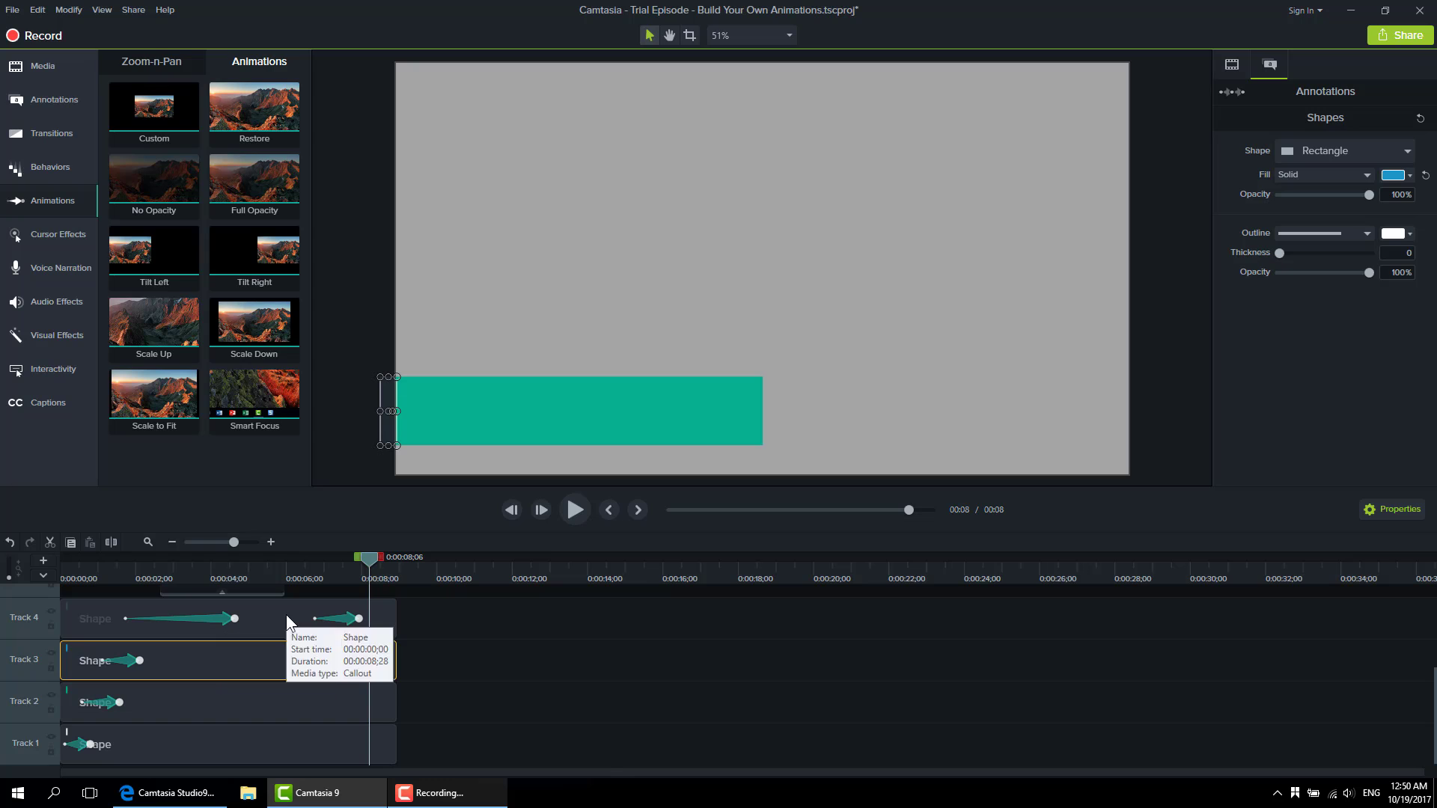
# Step: Add second Custom animations to Track 2, ending at 0:00:08;15, and Track 1, ending at 0:00:08;28, and shrink both rectangles to the canvas's left edge
pyautogui.moveTo(155, 108); pyautogui.dragTo(376, 707)
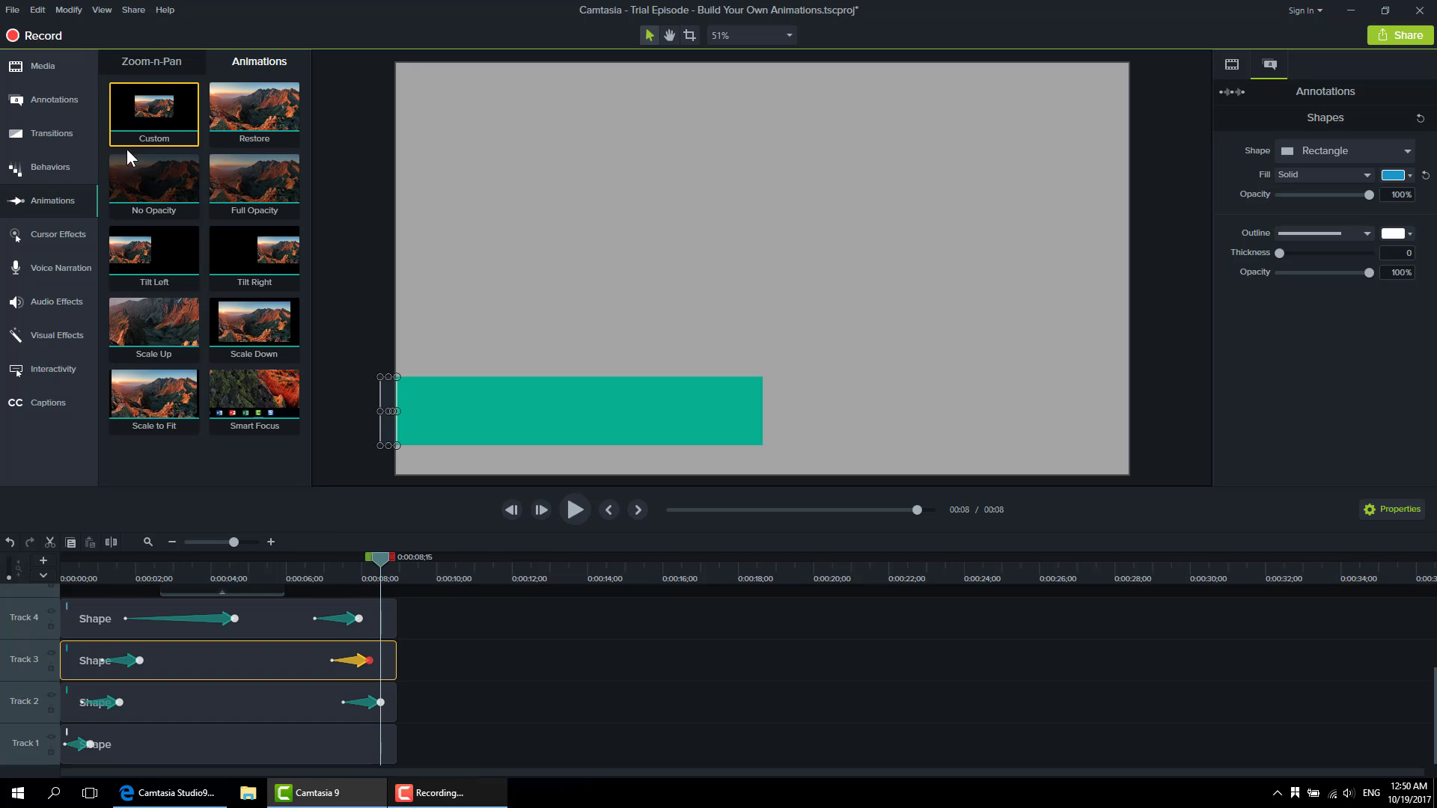
pyautogui.moveTo(154, 108); pyautogui.dragTo(382, 741)
pyautogui.click(380, 703)
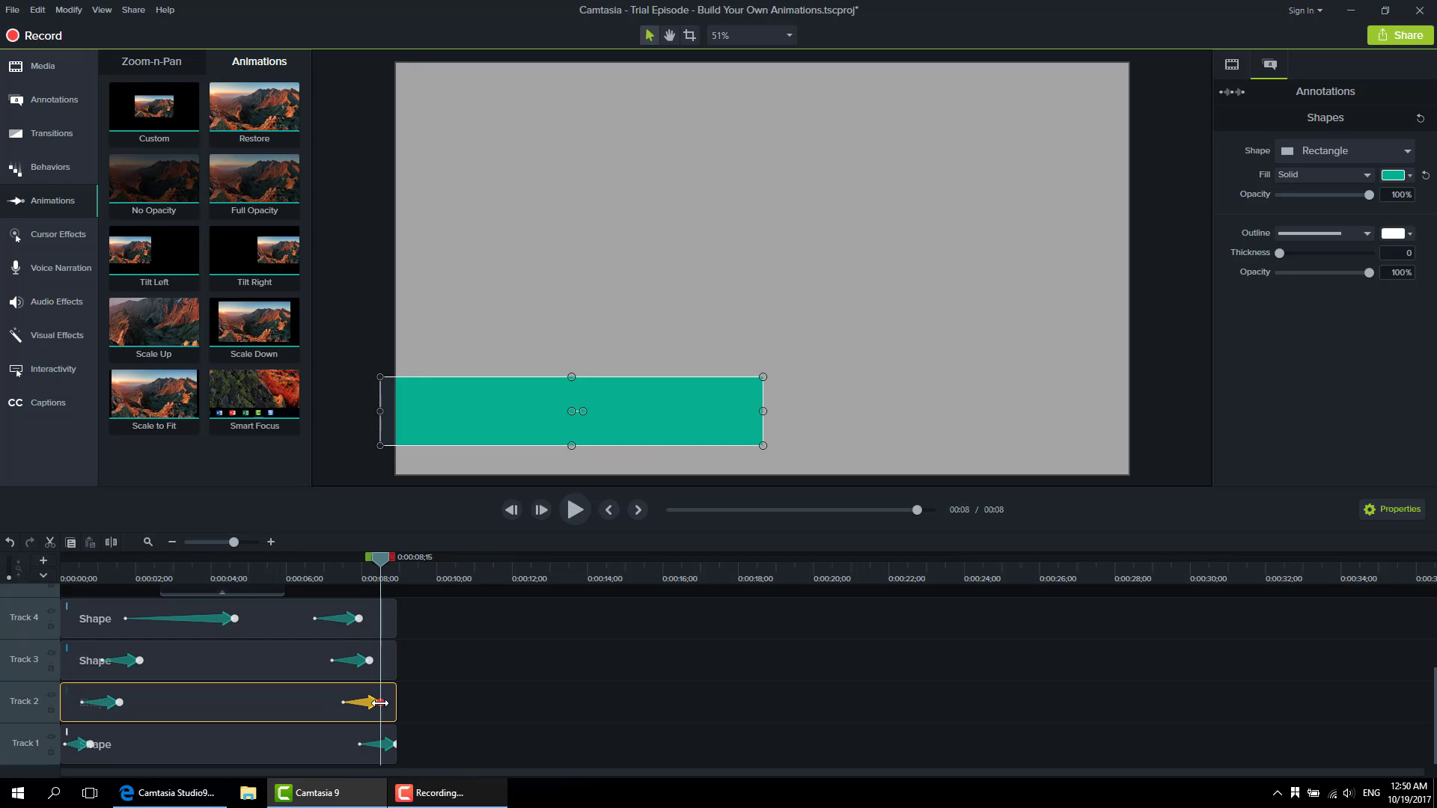
pyautogui.click(384, 746)
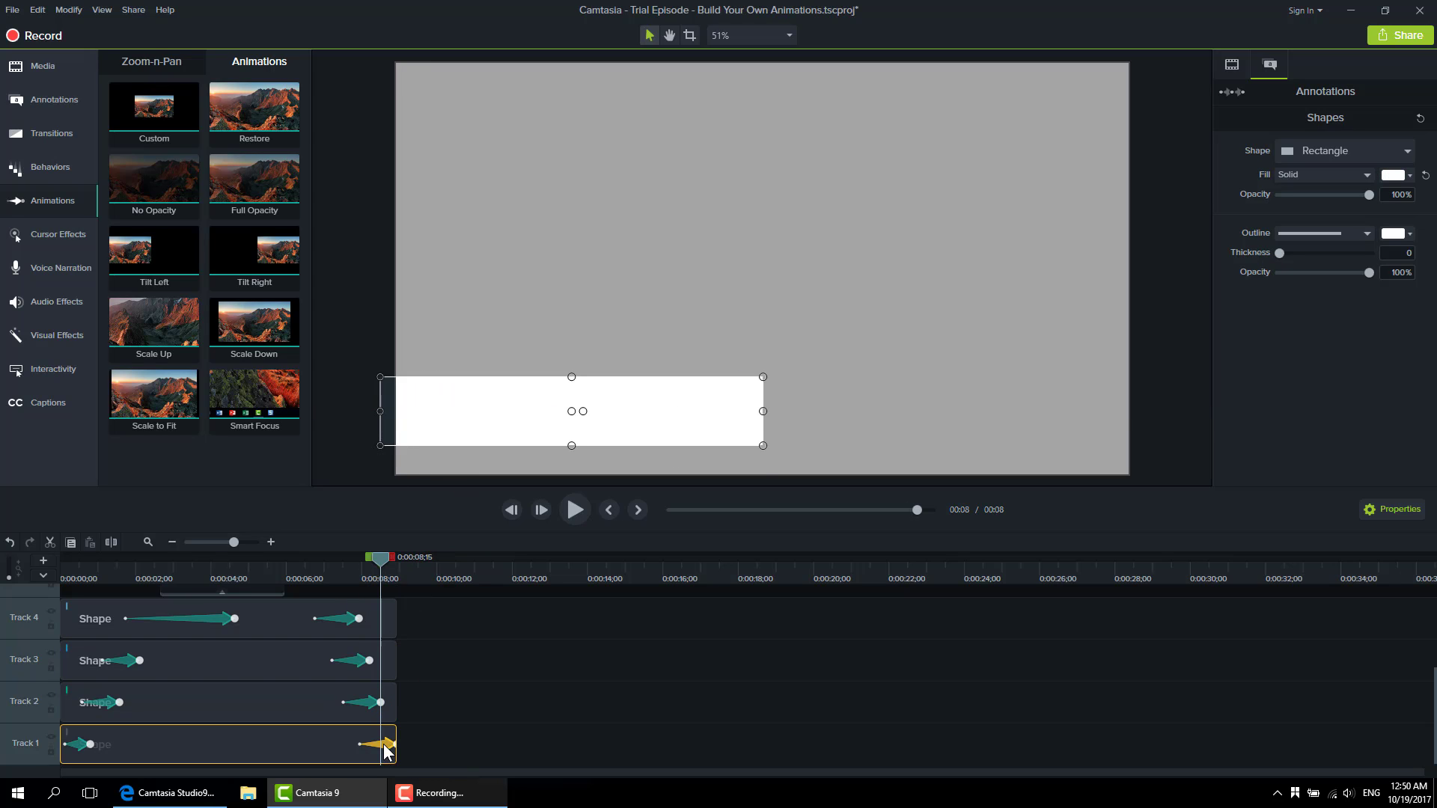
pyautogui.moveTo(765, 411); pyautogui.dragTo(403, 412)
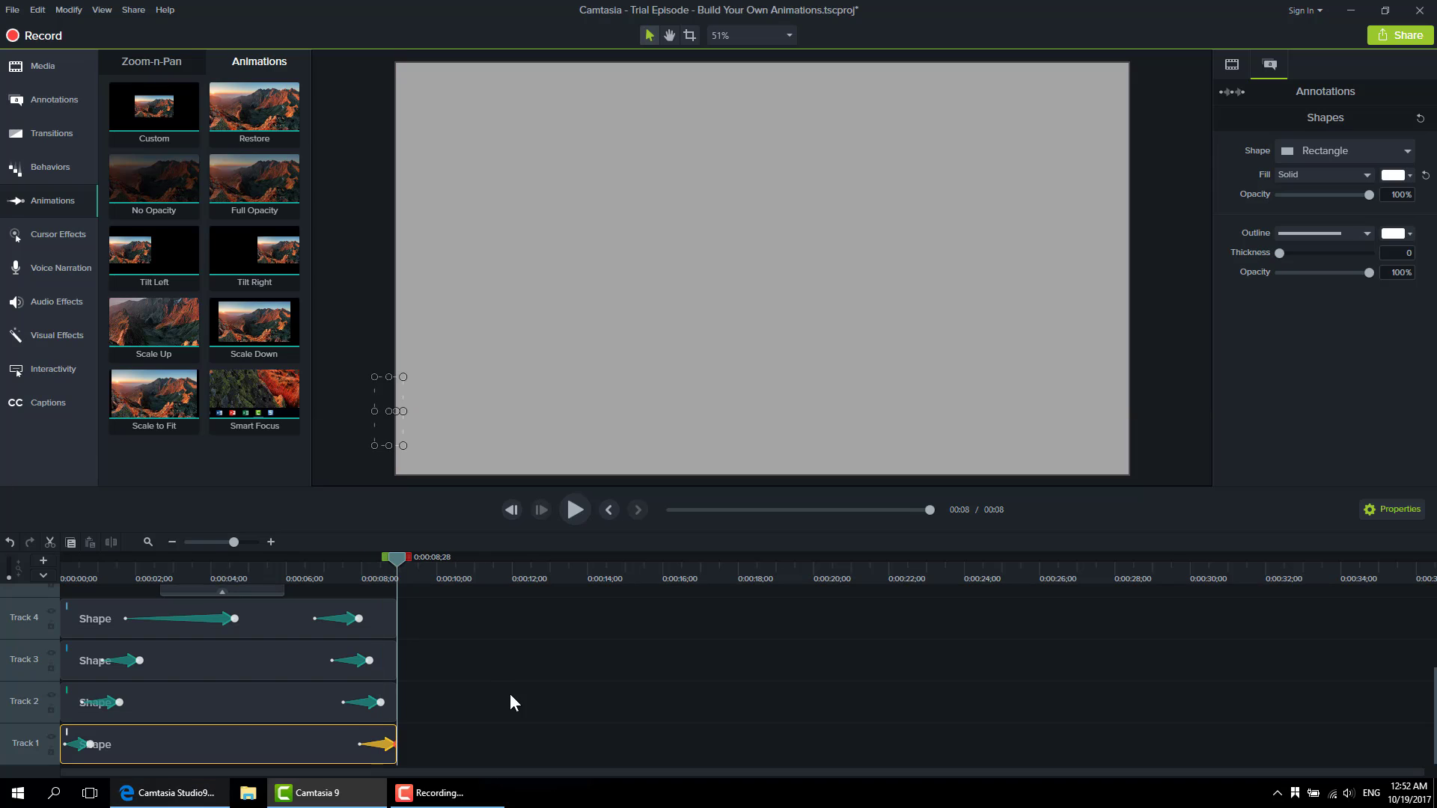
# Step: Preview the rectangles' exit and set the easing of the second animations on Tracks 1 and 2 to Linear
pyautogui.click(576, 511)
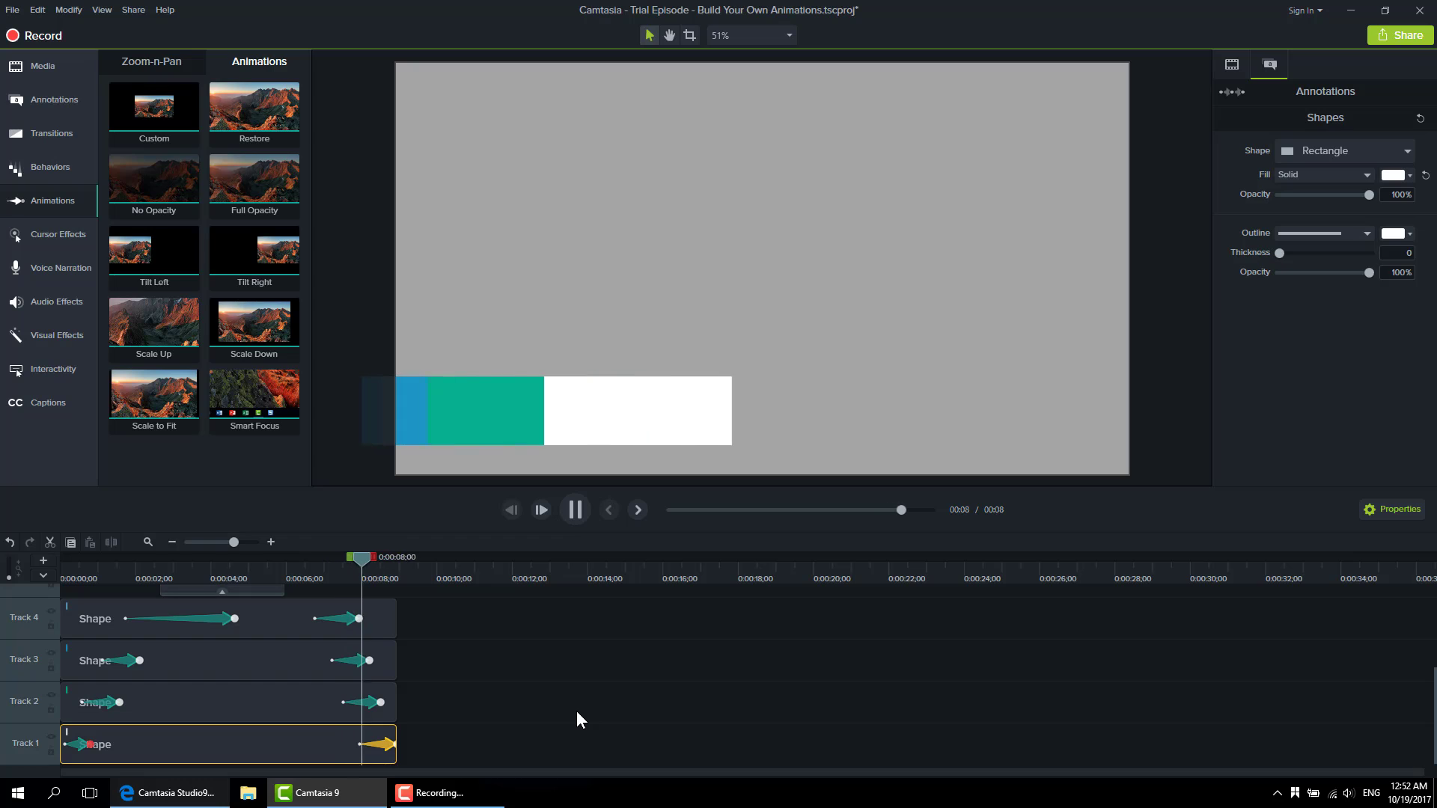
pyautogui.click(587, 510)
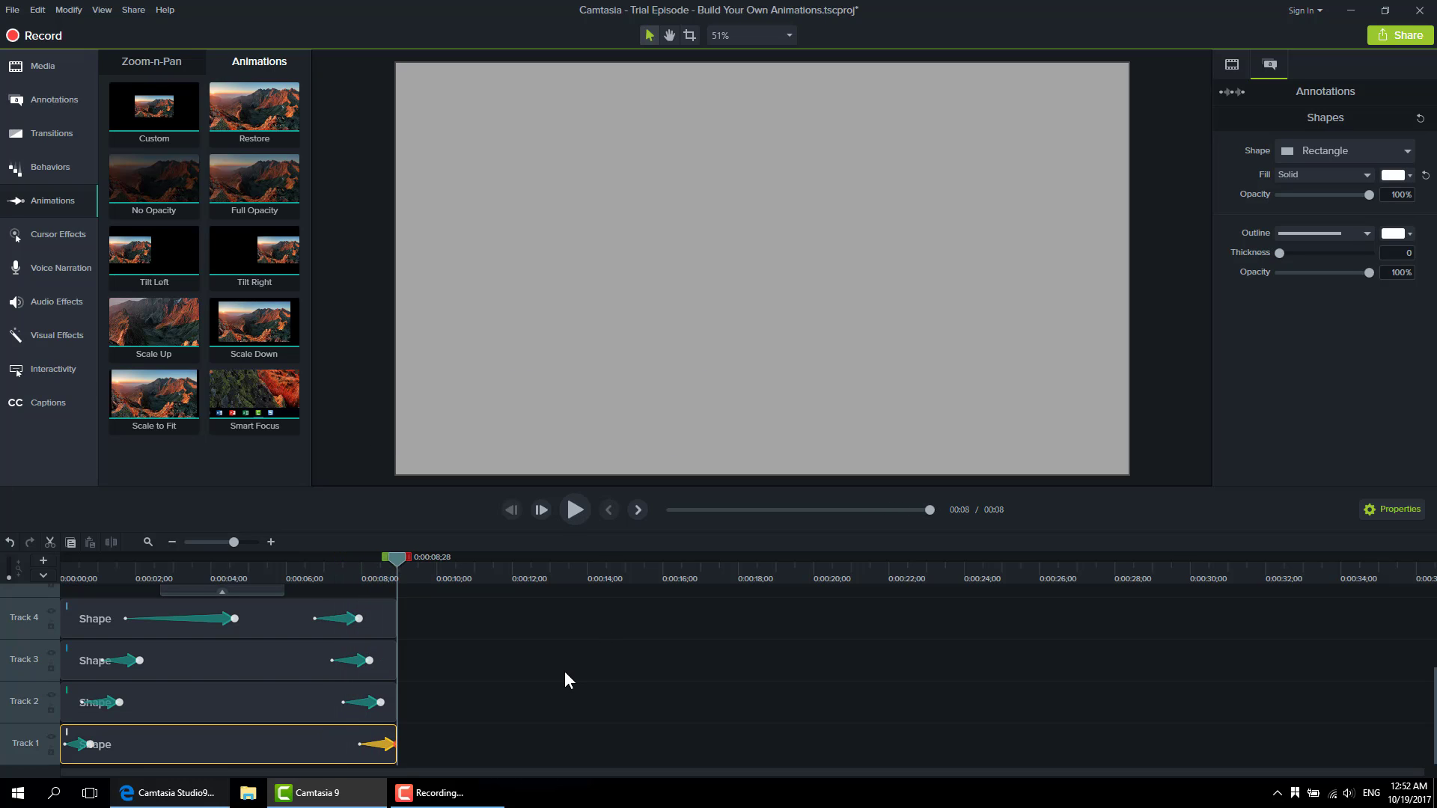
pyautogui.rightClick(385, 747)
pyautogui.moveTo(420, 698)
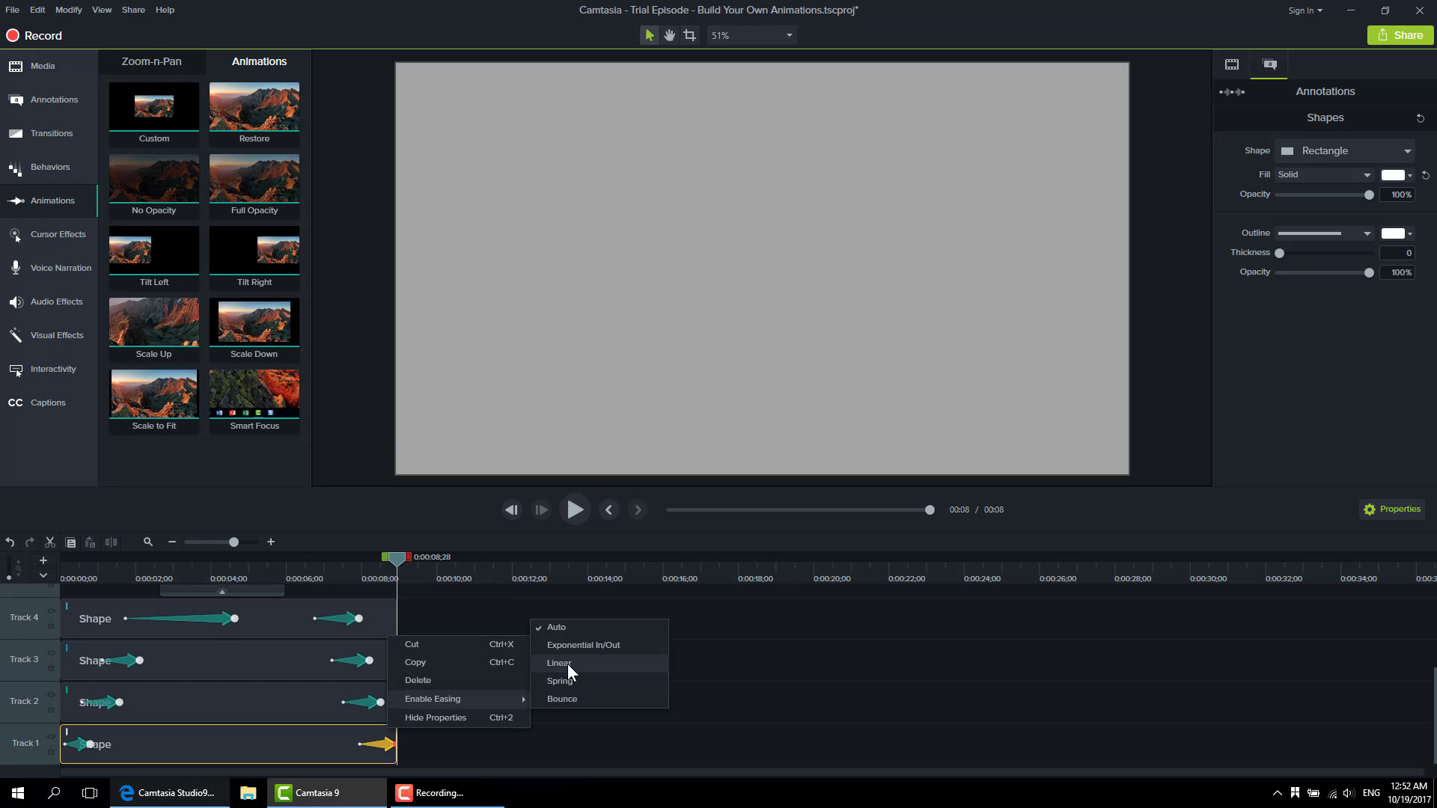
pyautogui.click(567, 663)
pyautogui.rightClick(370, 700)
pyautogui.moveTo(428, 658)
pyautogui.click(558, 695)
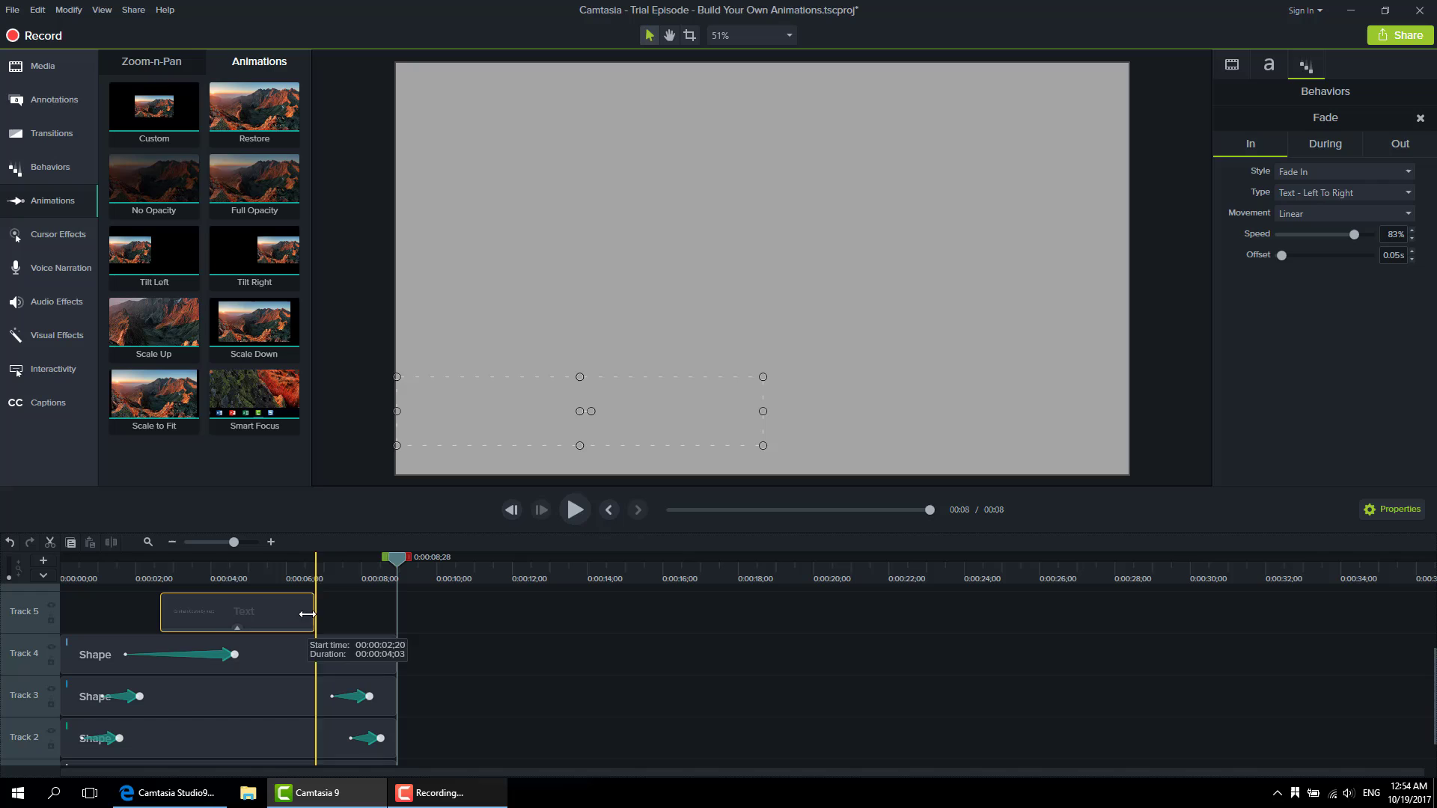
# Step: Extend the end of the Track 5 text clip to about the 6-second mark
pyautogui.moveTo(307, 614); pyautogui.dragTo(291, 614)
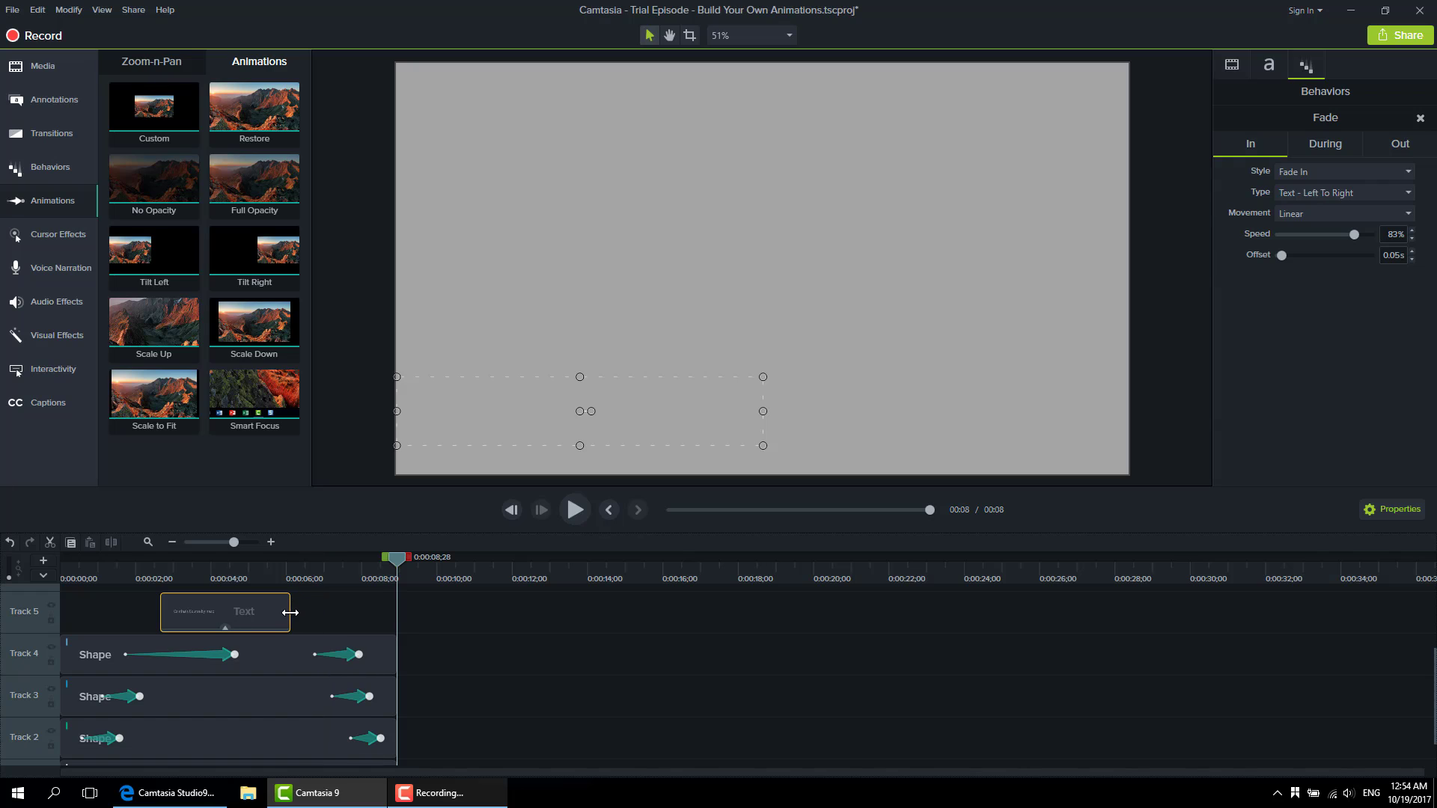
# Step: Shift the second animations on Tracks 1 to 4 together about 0.6 seconds earlier, end the four shape clips at 0:00:08;10, and preview
pyautogui.click(343, 655)
pyautogui.scroll(-1, 348, 657)
pyautogui.keyDown('ctrl'); pyautogui.click(358, 661); pyautogui.keyUp('ctrl')
pyautogui.keyDown('ctrl'); pyautogui.click(368, 703); pyautogui.keyUp('ctrl')
pyautogui.keyDown('ctrl'); pyautogui.click(381, 743); pyautogui.keyUp('ctrl')
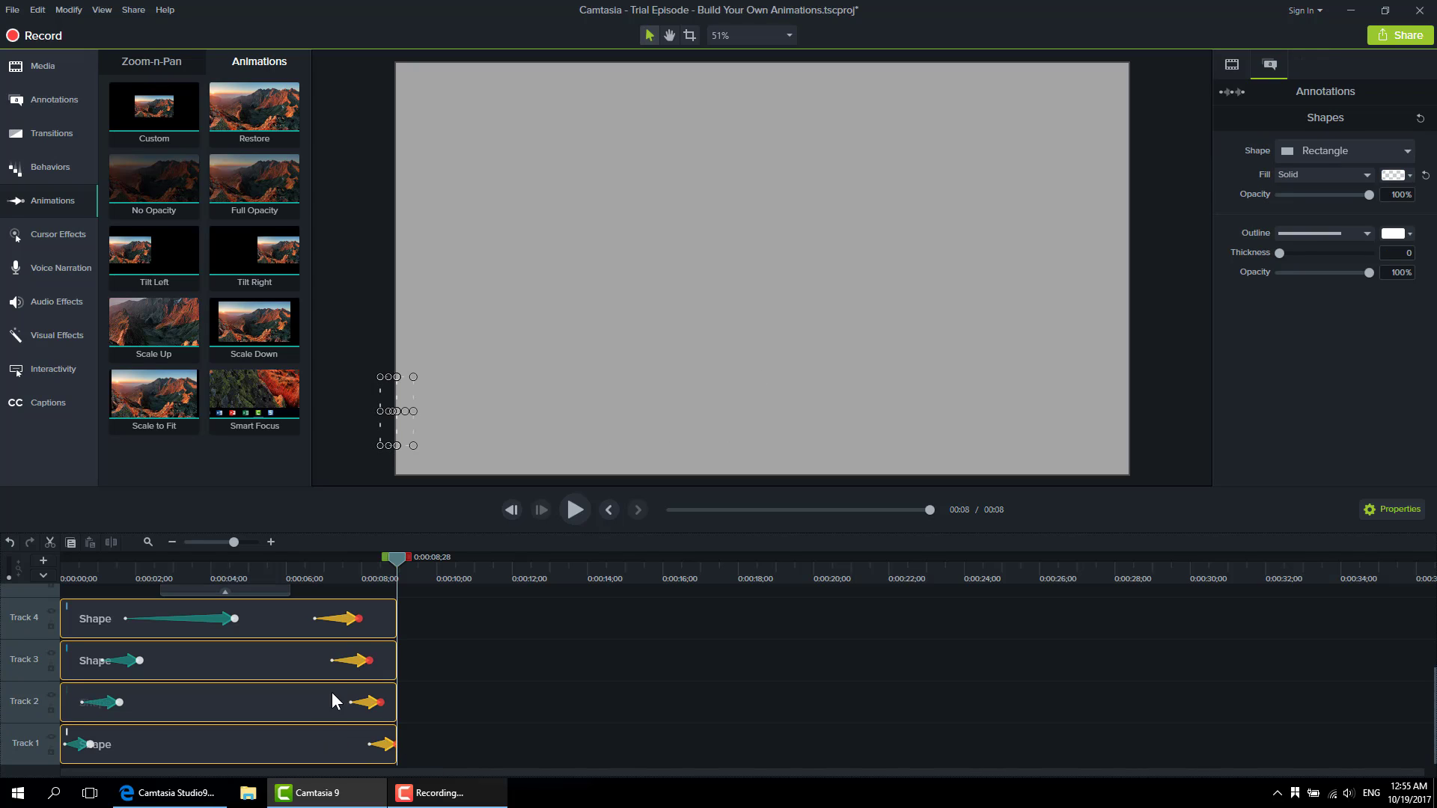
pyautogui.moveTo(343, 622); pyautogui.dragTo(372, 626)
pyautogui.click(487, 619)
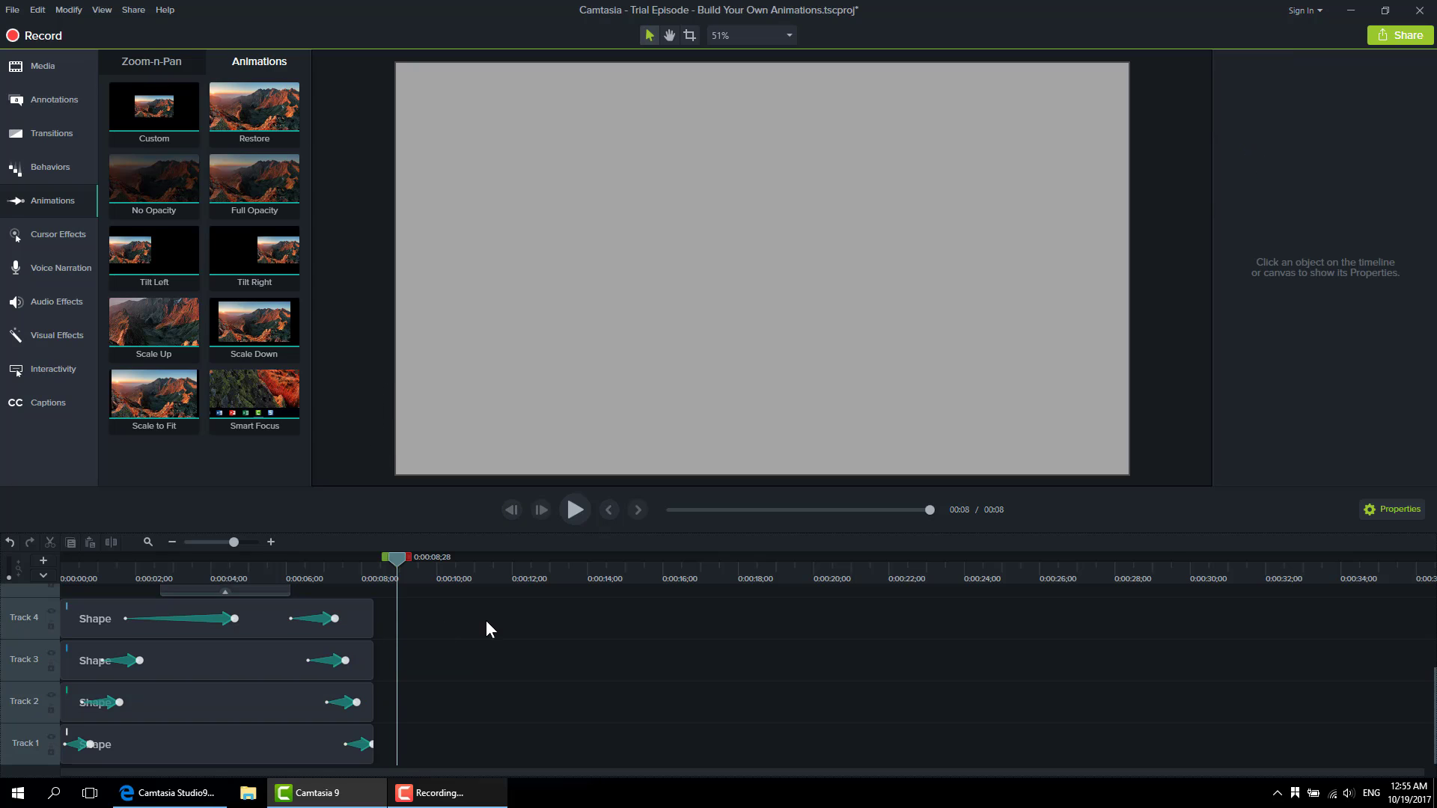
pyautogui.click(572, 519)
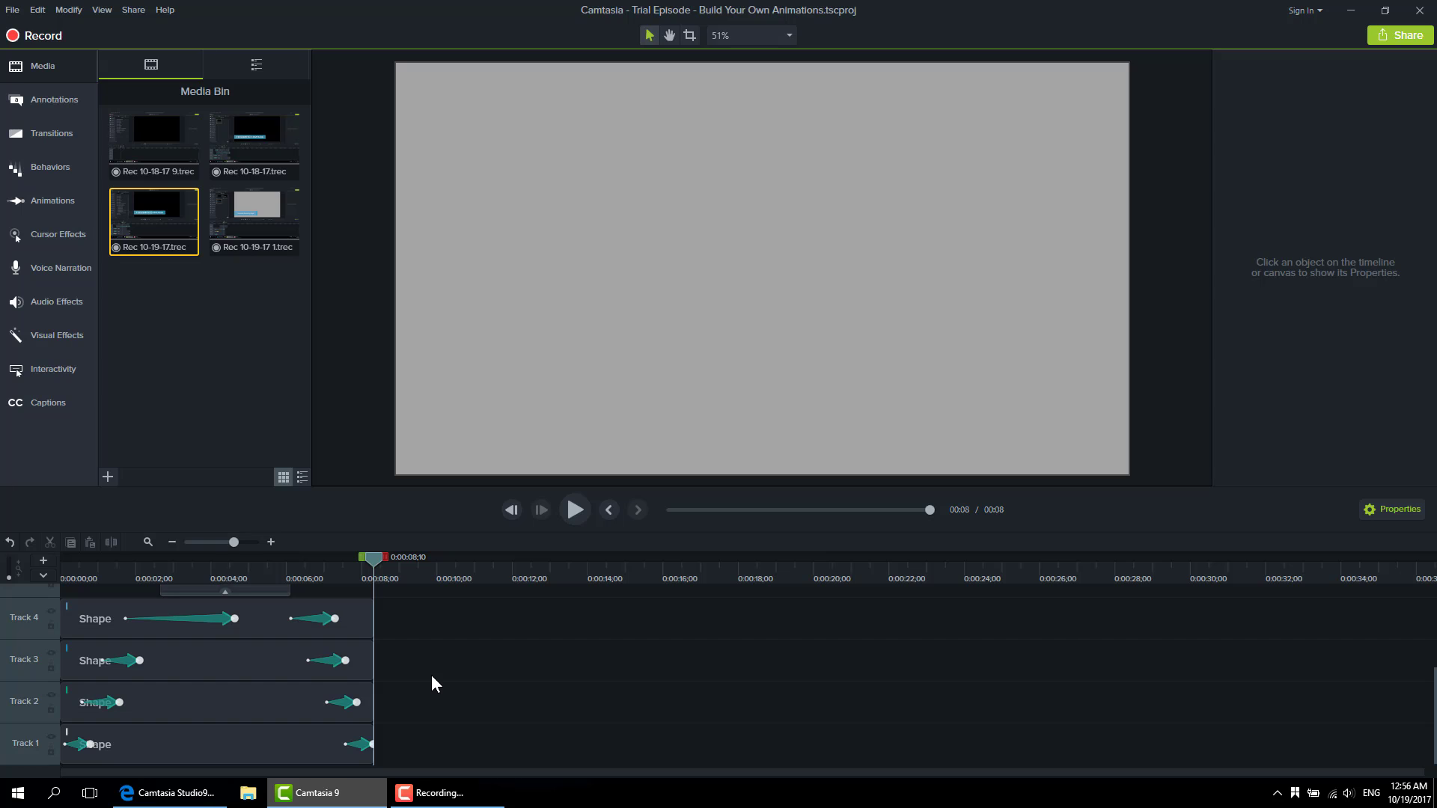
# Step: Insert a new track below Track 1
pyautogui.rightClick(20, 746)
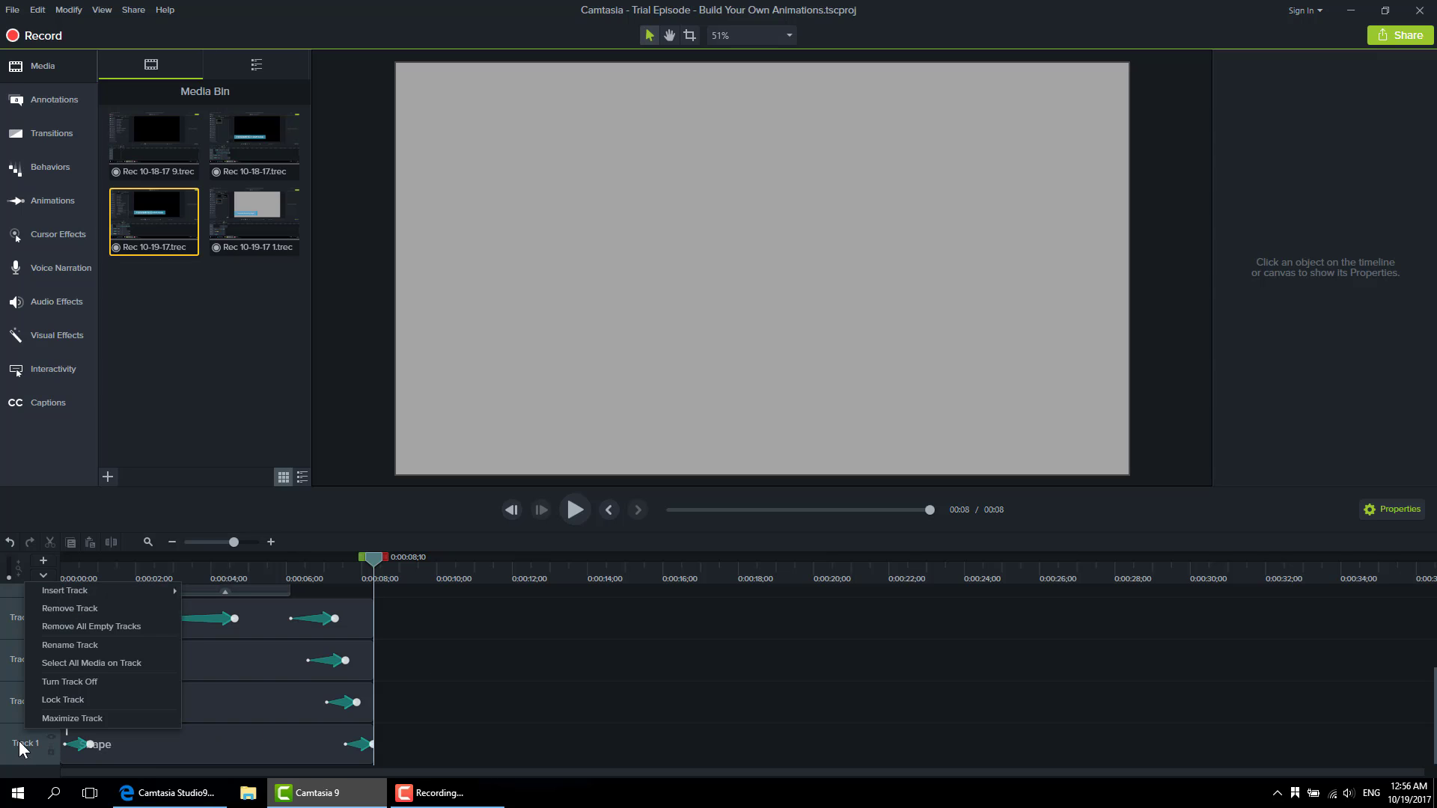
pyautogui.moveTo(95, 597)
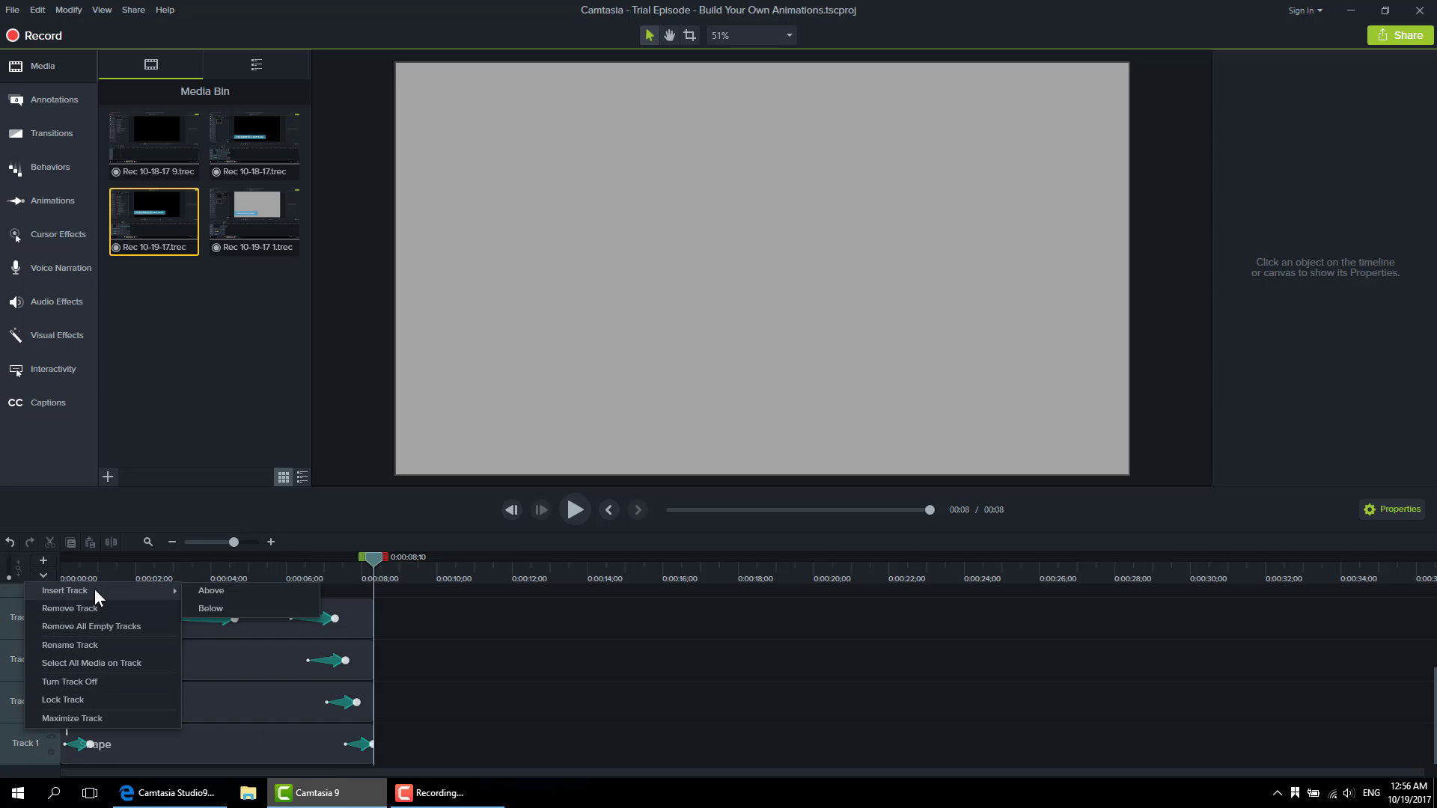
pyautogui.click(196, 608)
# Step: Expand the library's Animated Backgrounds folder and preview the mountaindawn clip
pyautogui.click(242, 69)
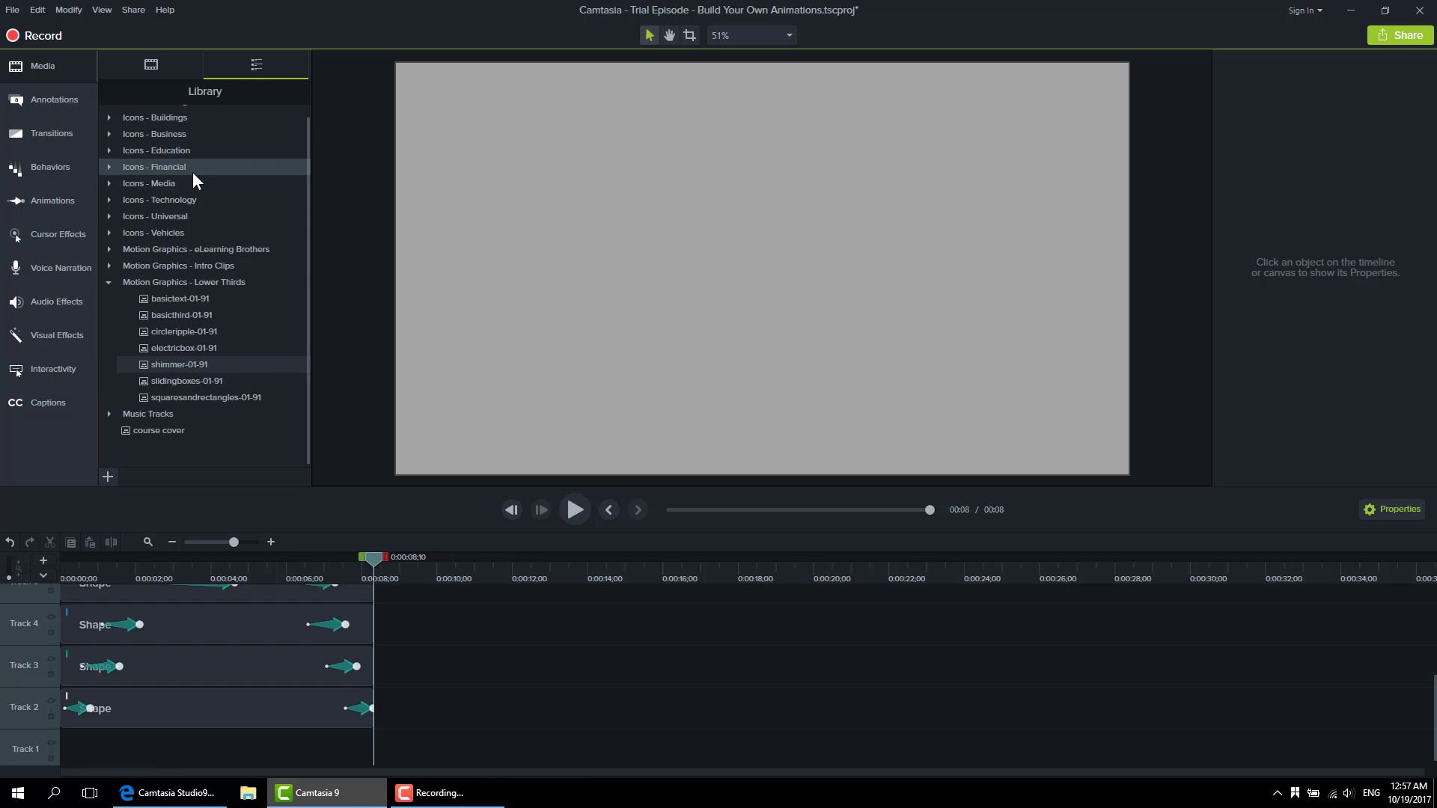
pyautogui.scroll(1, 130, 266)
pyautogui.click(109, 113)
pyautogui.doubleClick(195, 215)
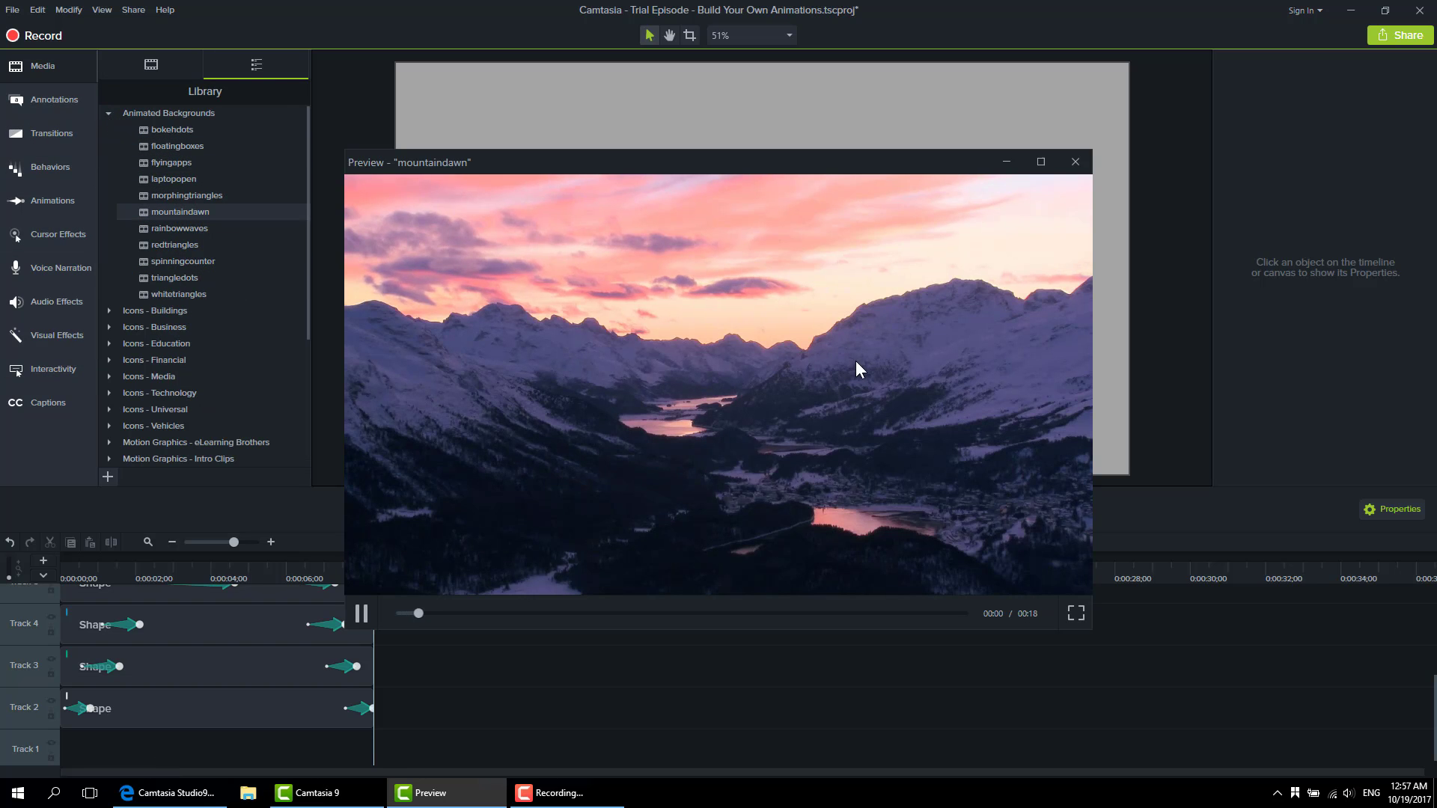
pyautogui.click(1077, 161)
# Step: Place mountaindawn at the start of the empty bottom track, trimmed to end at 0:00:08;10 with the shape clips, and play the result
pyautogui.moveTo(180, 212); pyautogui.dragTo(119, 749)
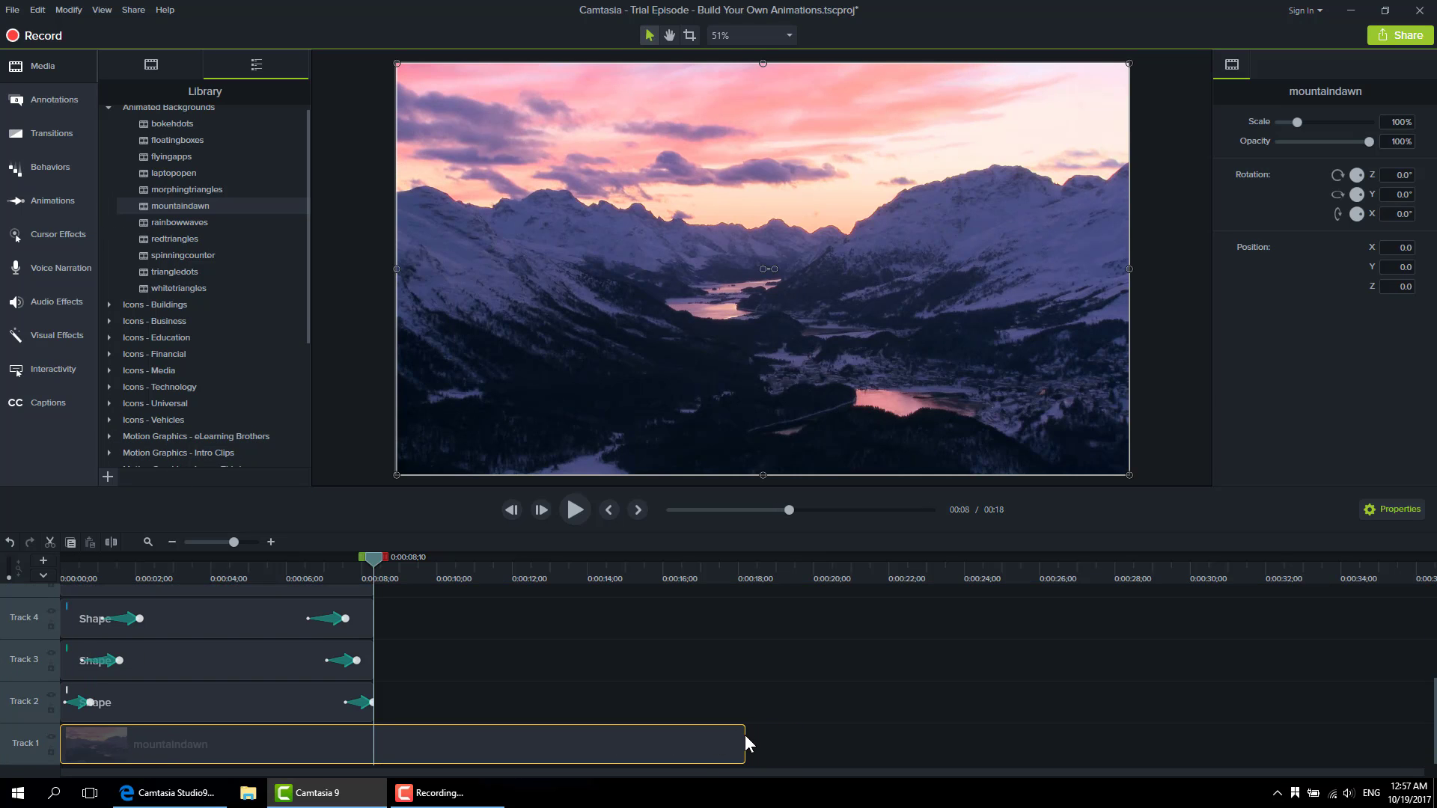
pyautogui.moveTo(746, 743); pyautogui.dragTo(375, 752)
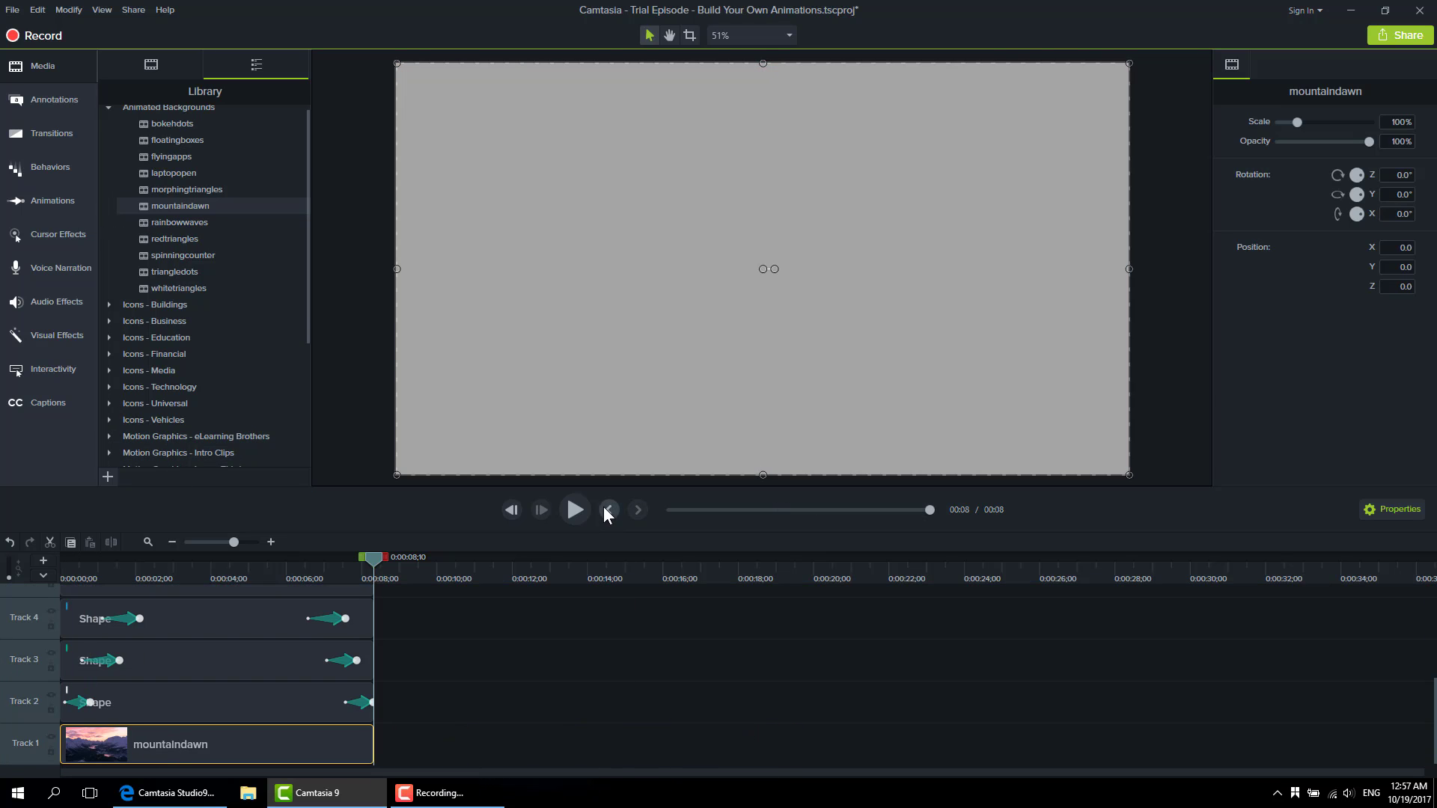
pyautogui.click(573, 509)
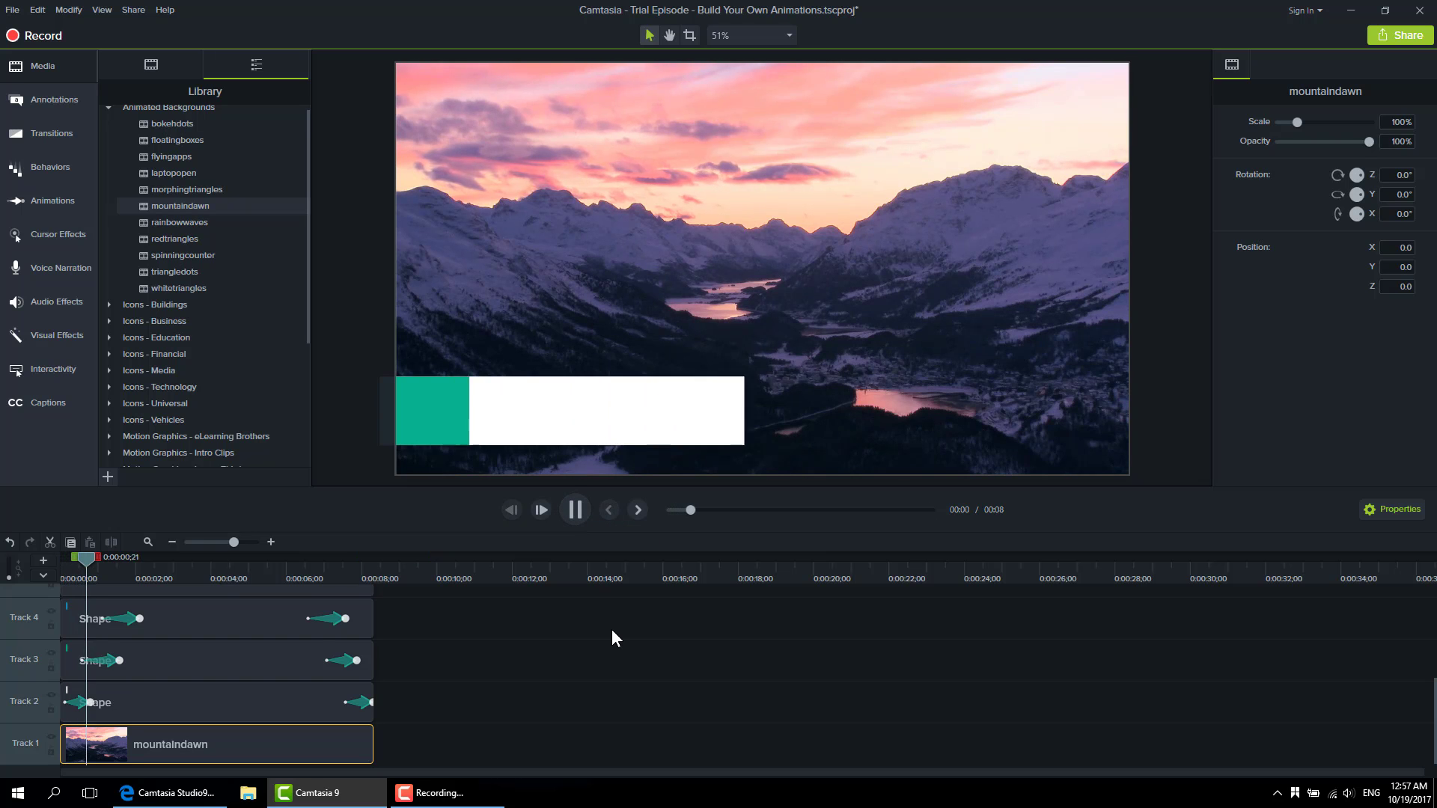